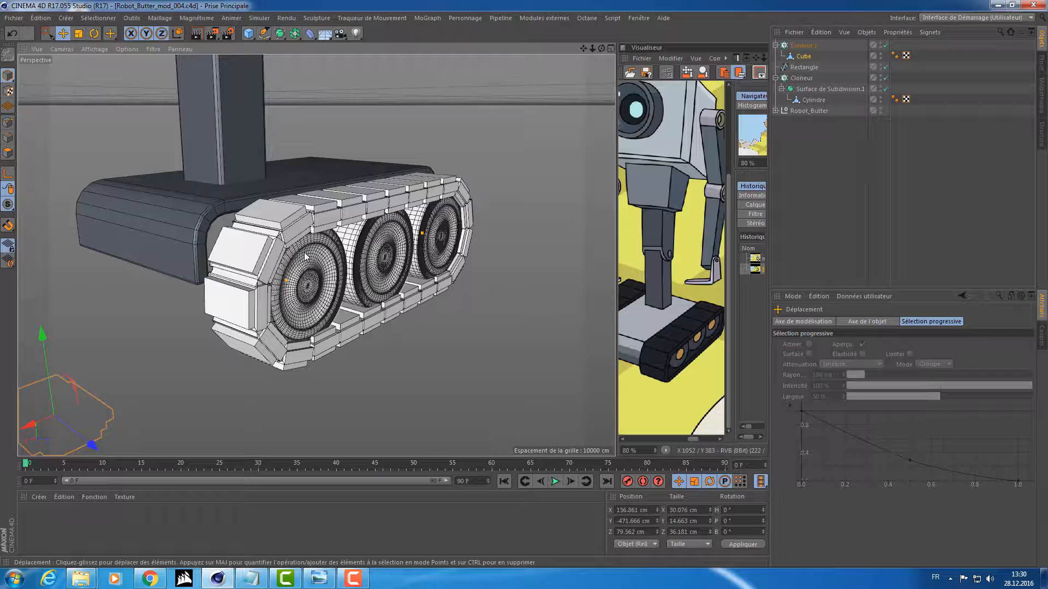
Save the scene as a new version named Robot_Butter_mod_005
key(ctrl+shift+s)
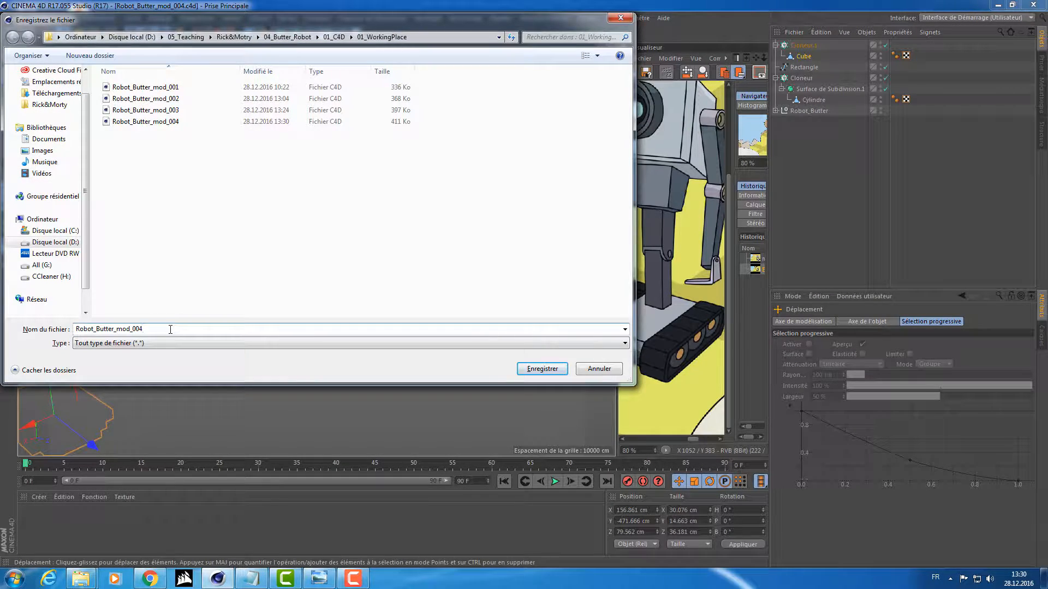
key(BackSpace)
text(5)
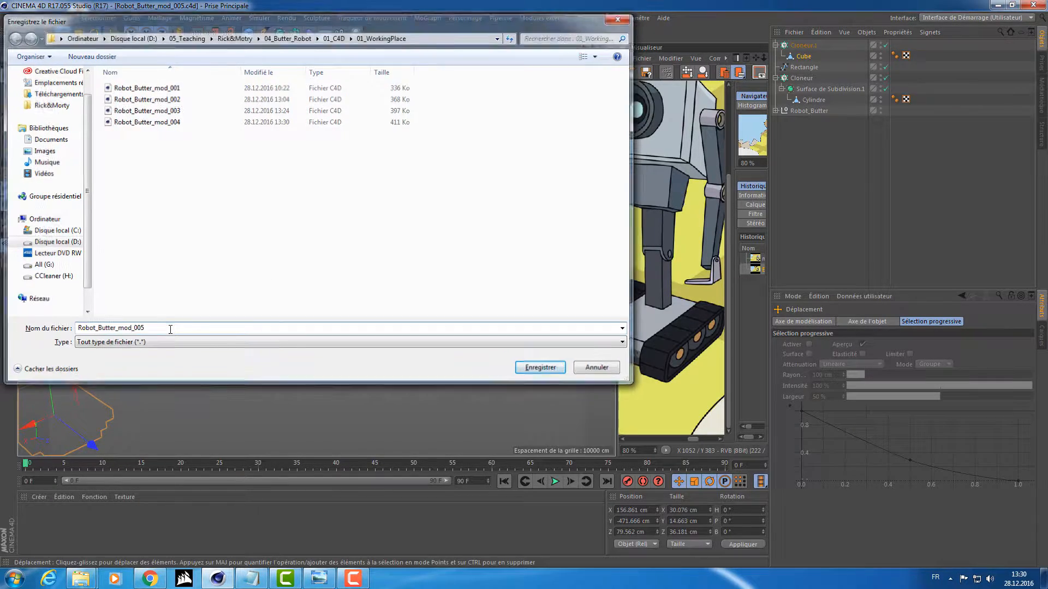
key(Return)
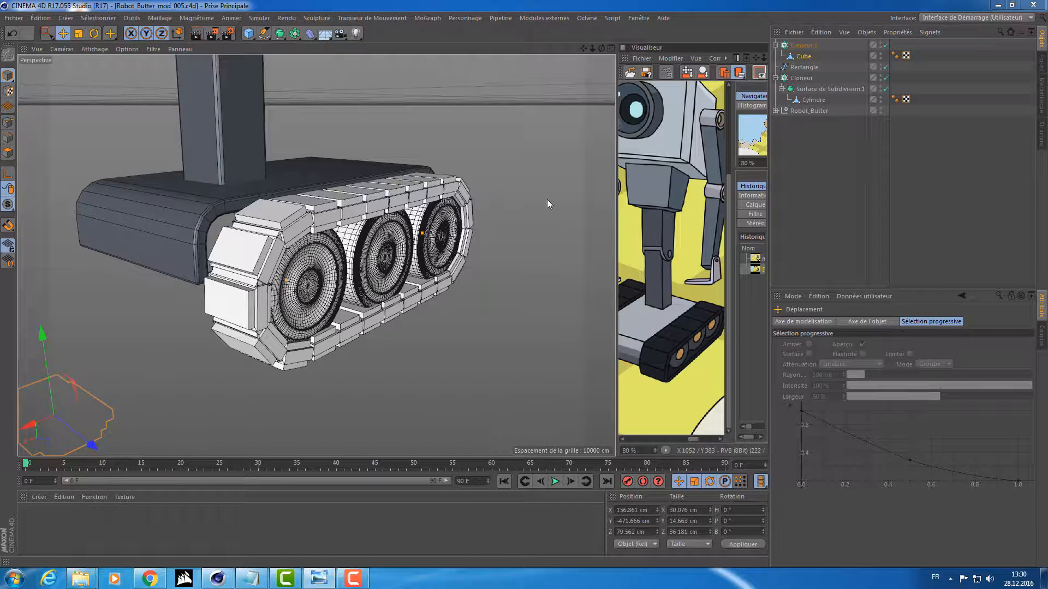
Undo the recent extrusions on the tread's Cube link
click(521, 5)
alt+drag(475, 254, 360, 234)
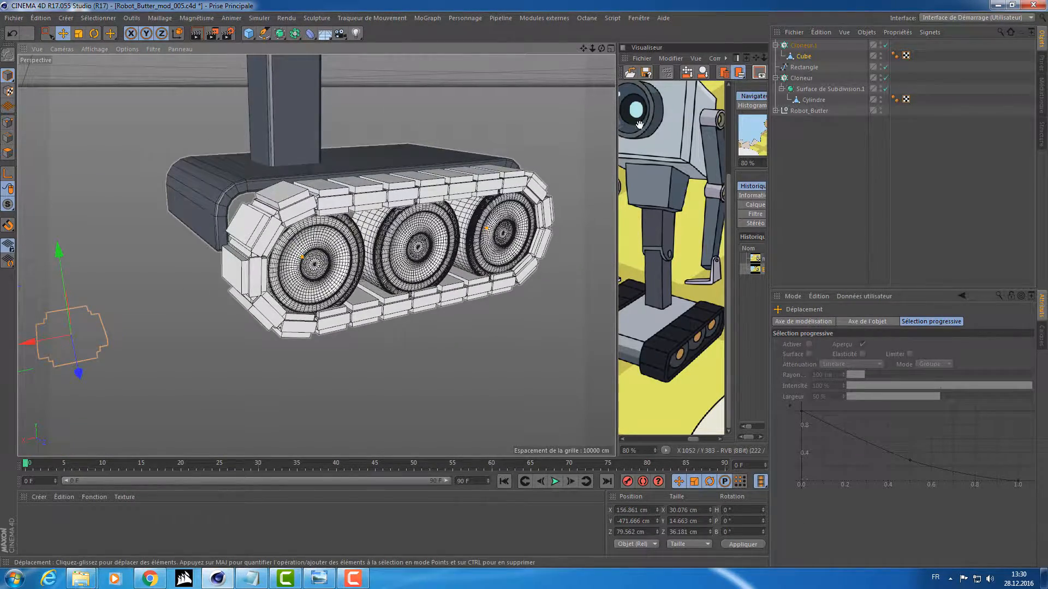
key(ctrl+shift+s)
click(12, 33)
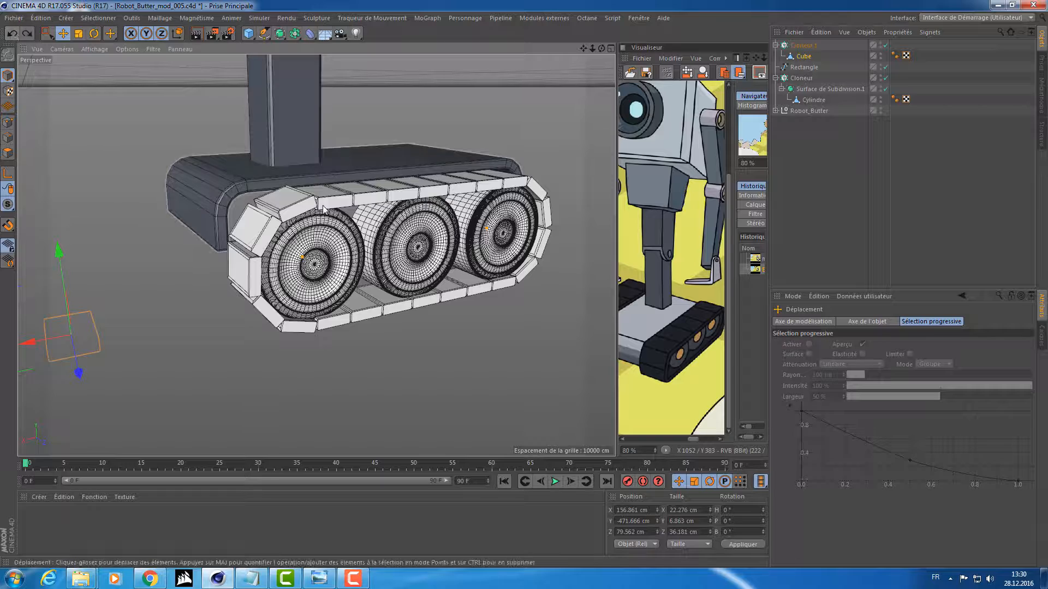
click(14, 33)
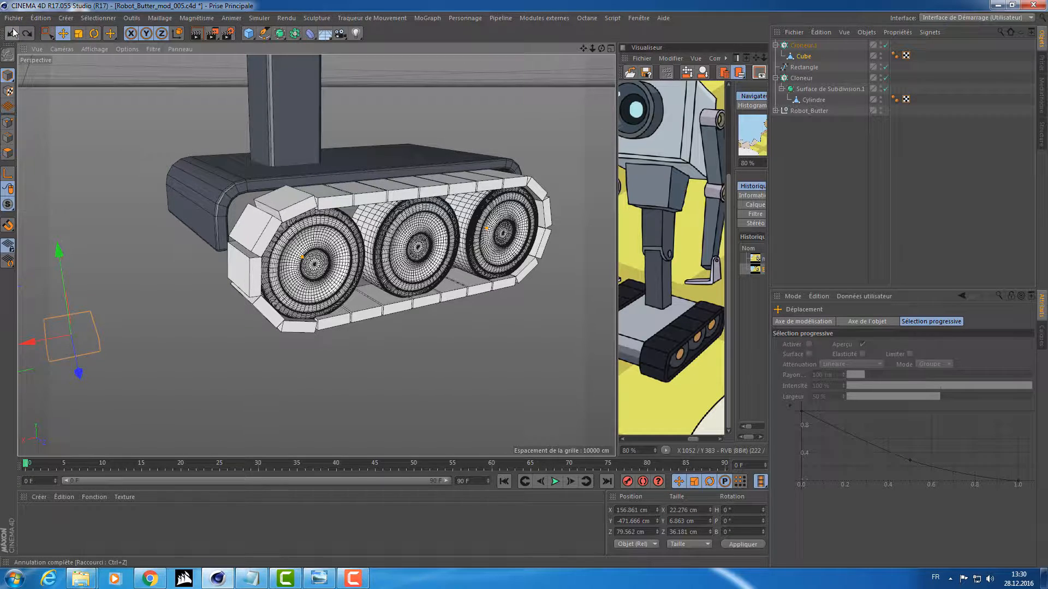
Disable the Cloneur.1 tread cloner to expose the wheels
alt+drag(178, 148, 218, 173)
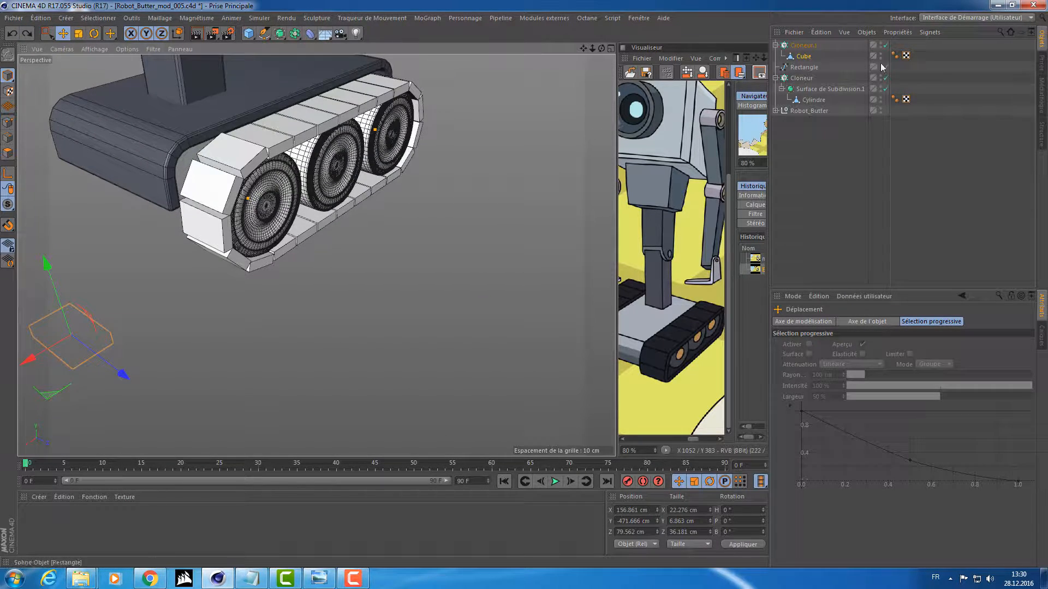
click(885, 45)
alt+drag(398, 164, 392, 143)
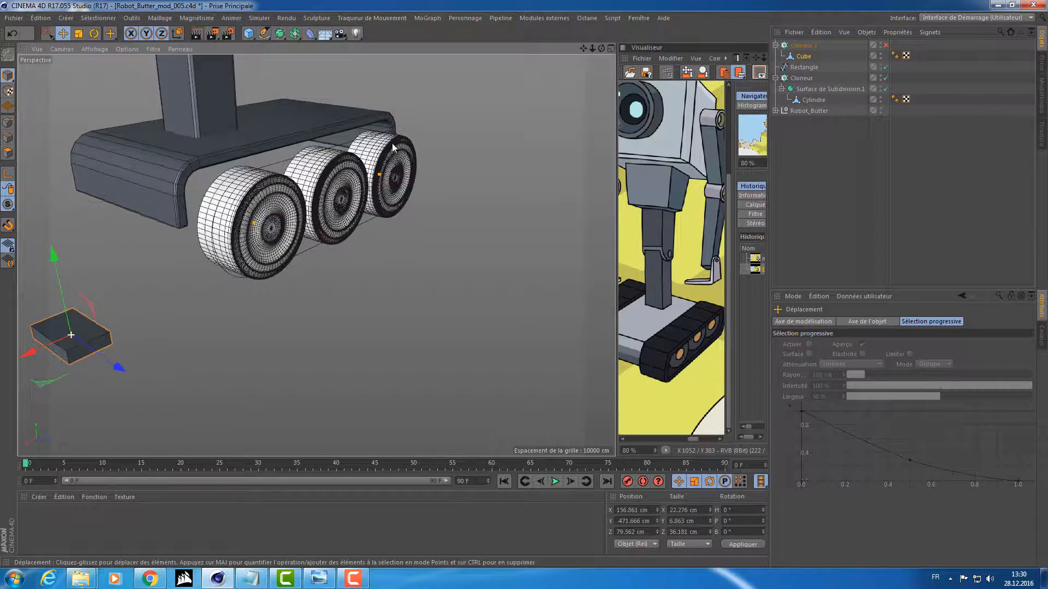
Disable the wheel cloner and its subdivision surface, and frame the base Cylindre object side-on
click(798, 78)
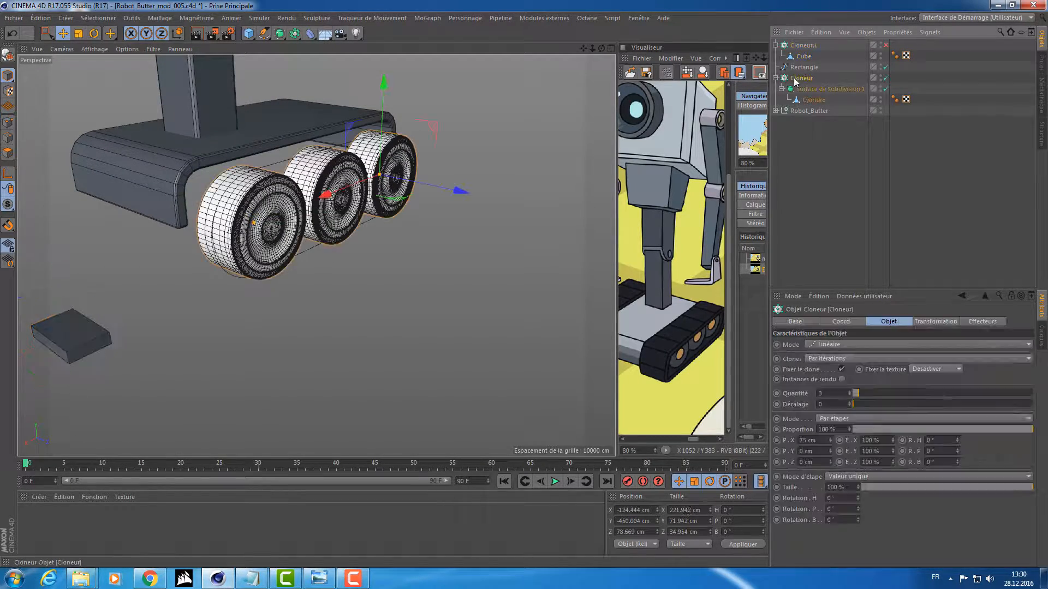
click(812, 101)
alt+drag(306, 219, 328, 207)
scroll(327, 188, up, 5)
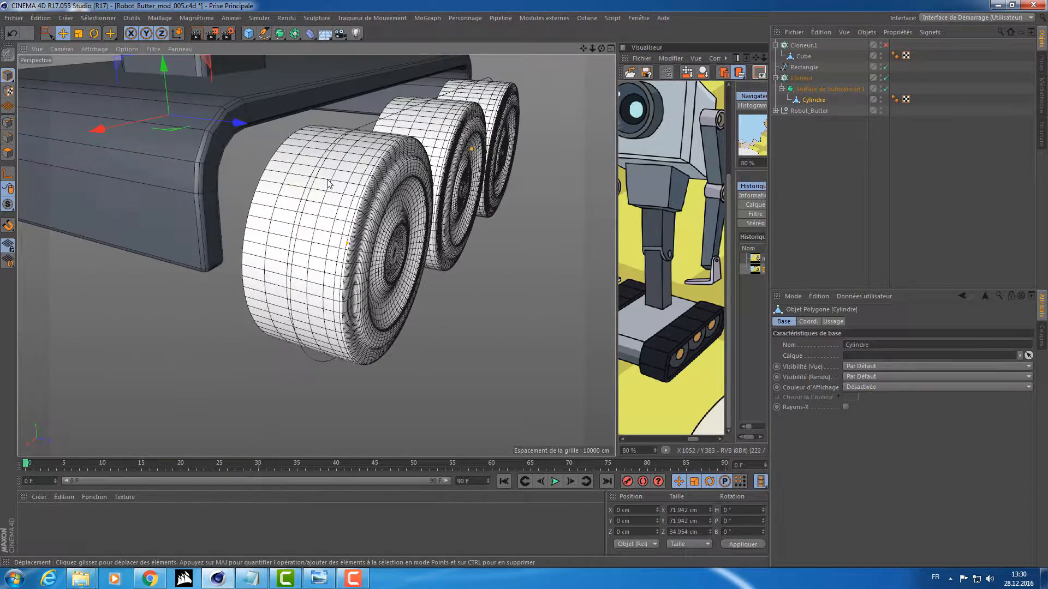
click(886, 78)
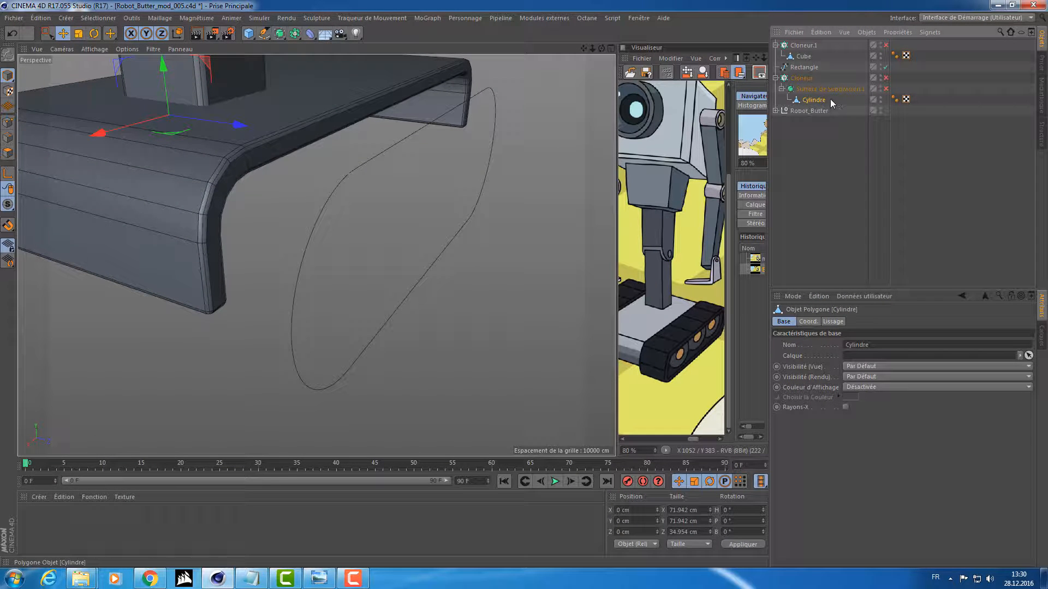
key(s)
alt+drag(422, 143, 376, 154)
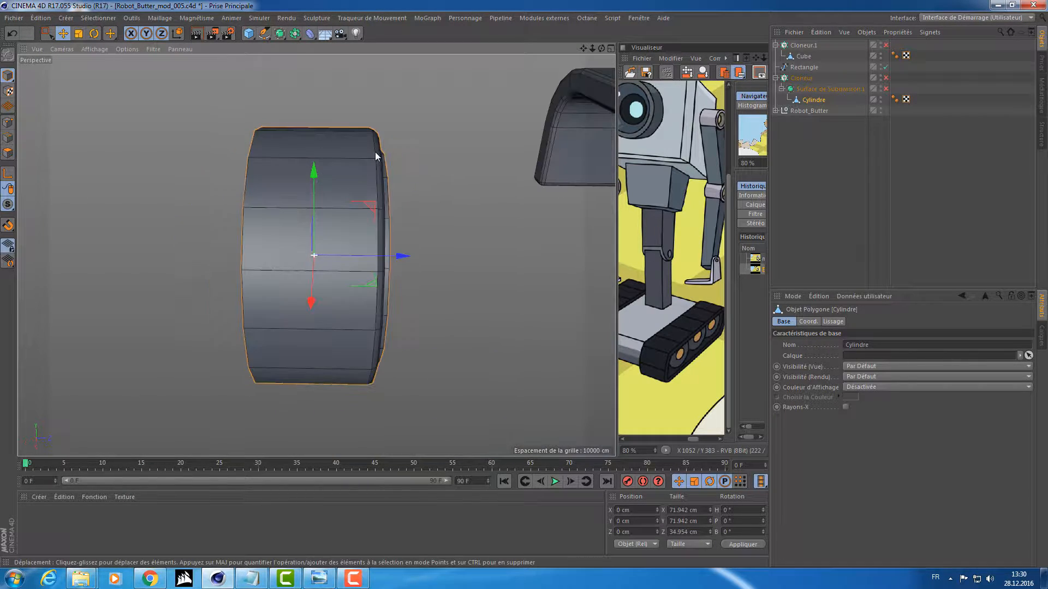
Select the ring of edges across the wheel's tread face and cut them with a centred edge loop
click(7, 138)
key(u)
key(b)
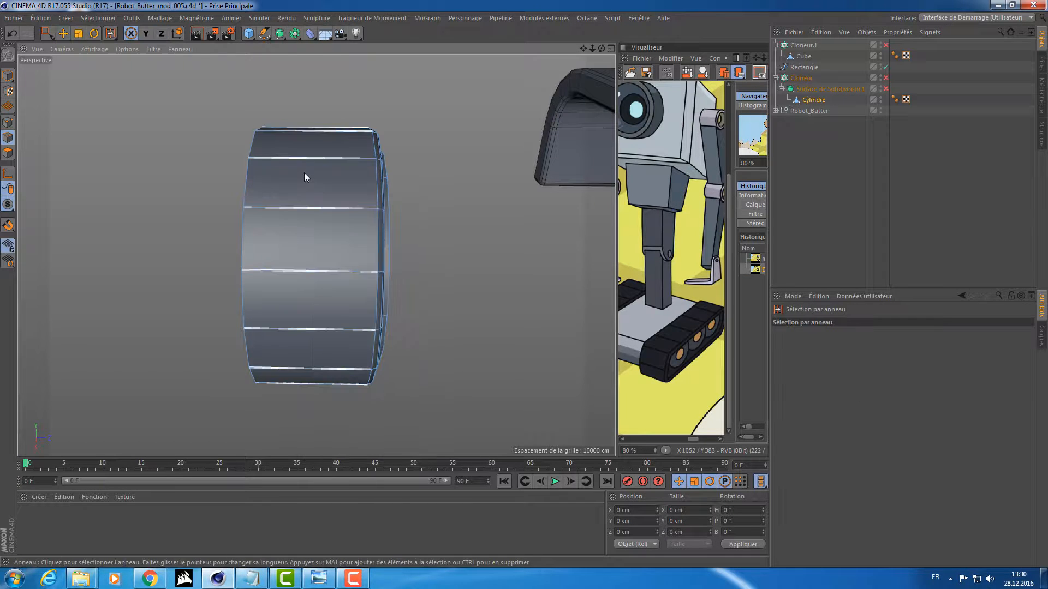
click(304, 174)
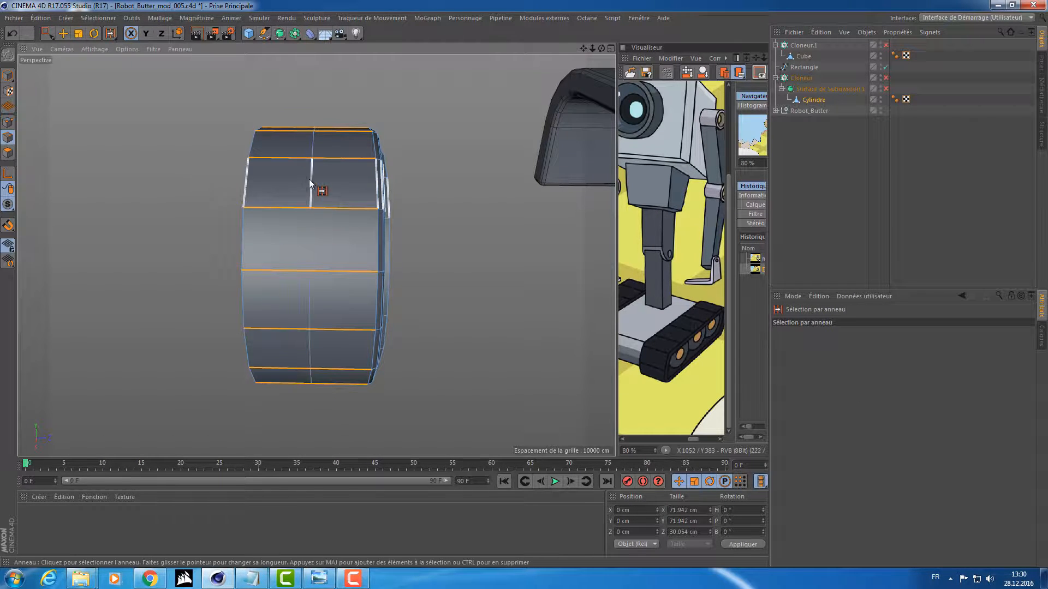
Bevel the wheel's central edge loop with an 8.5 cm offset and 0 subdivisions
key(u)
key(l)
click(310, 183)
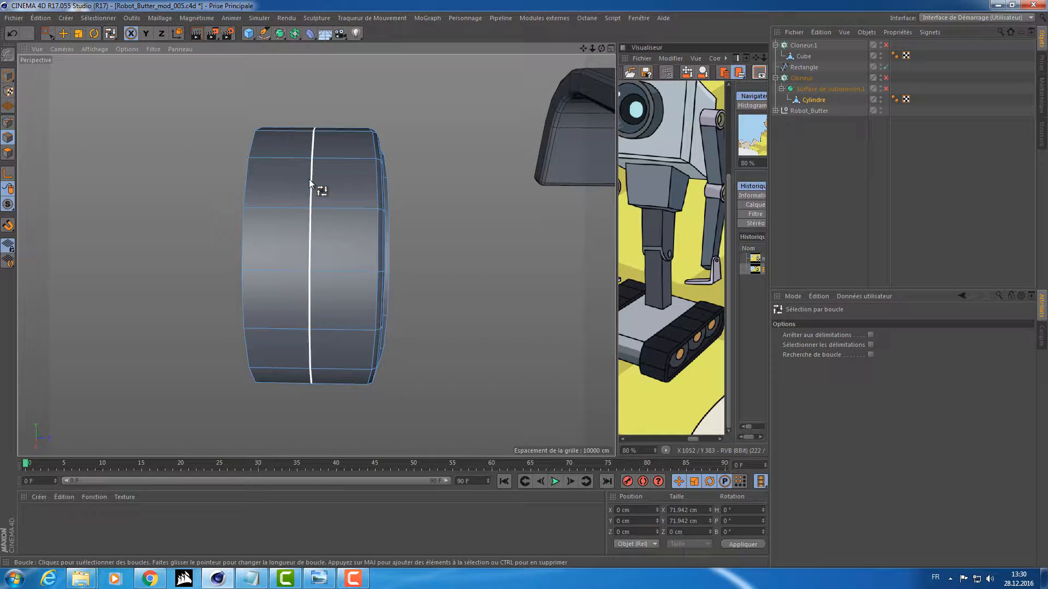
key(m)
key(s)
drag(147, 149, 176, 149)
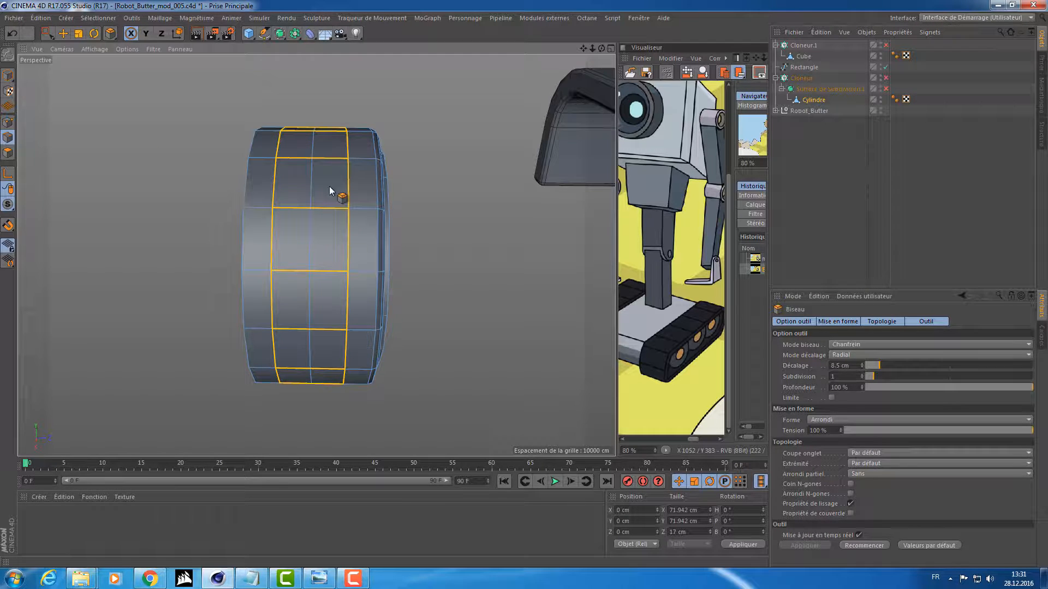
double_click(843, 374)
text(0)
alt+drag(429, 180, 419, 176)
Extrude the wheel's central polygon band inward with an offset of -5.9 cm to form a groove
key(u)
key(l)
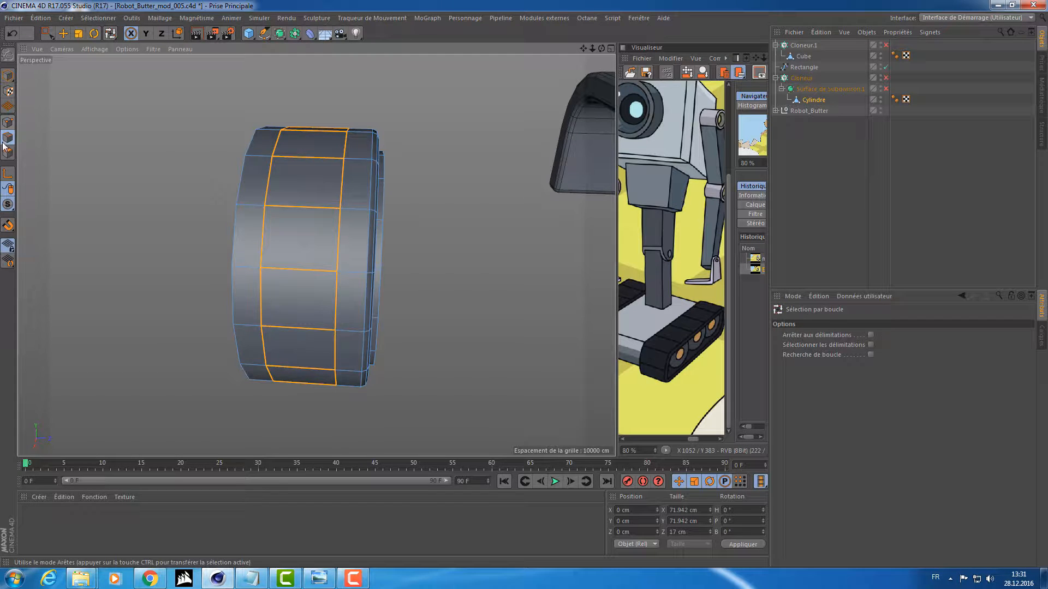
click(6, 151)
click(303, 201)
mouse_move(506, 212)
alt+mouse_down()
mouse_move(568, 214)
mouse_move(524, 206)
mouse_move(445, 219)
mouse_move(515, 223)
alt+mouse_up()
key(d)
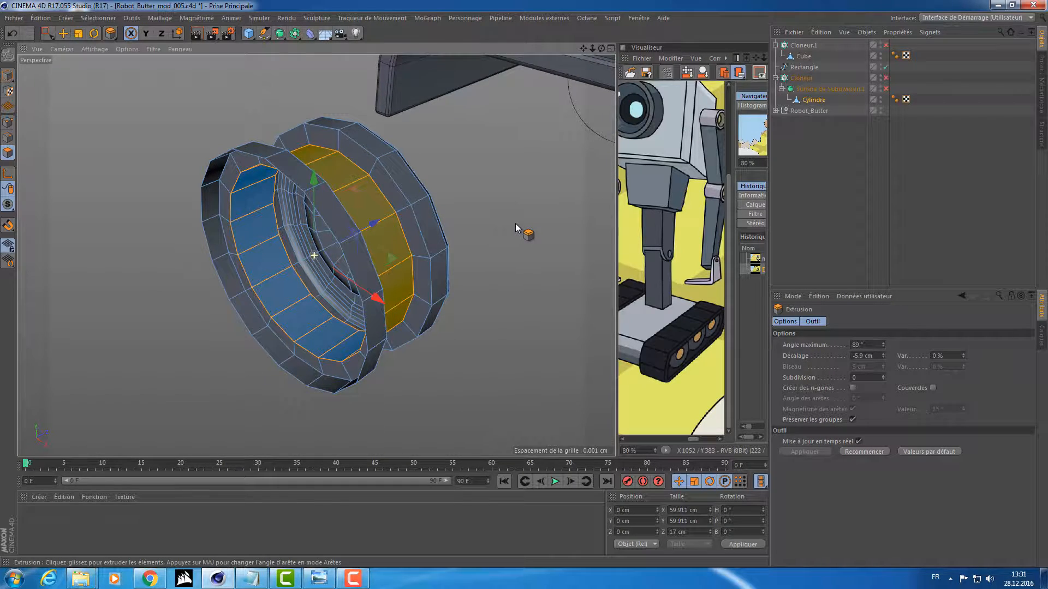
Bevel the inner and outer edge loops of the wheel's groove with a 0.9 cm offset and 1 subdivision
key(u)
key(l)
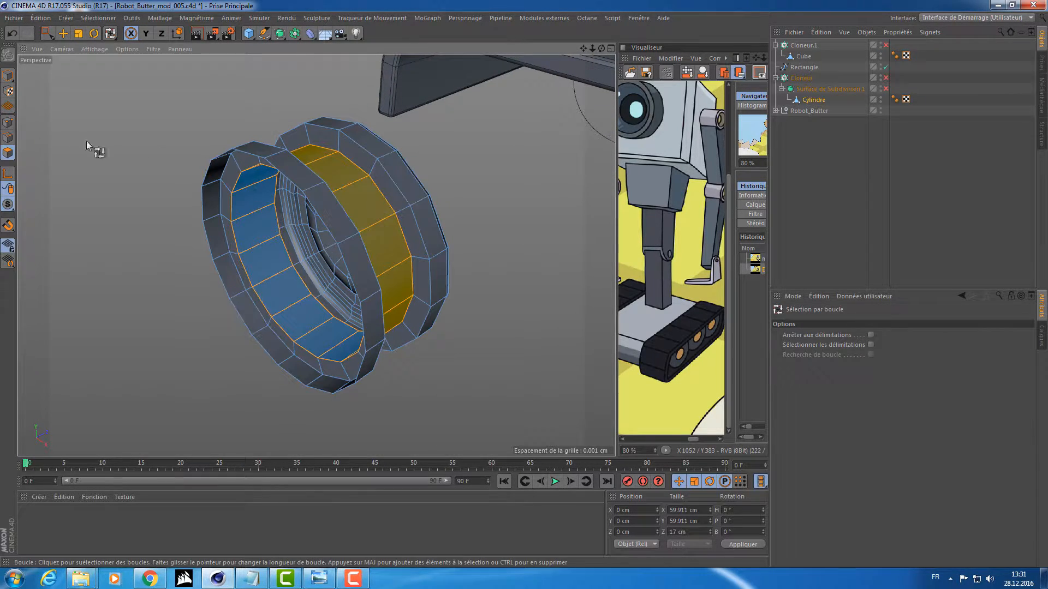
click(8, 138)
click(387, 173)
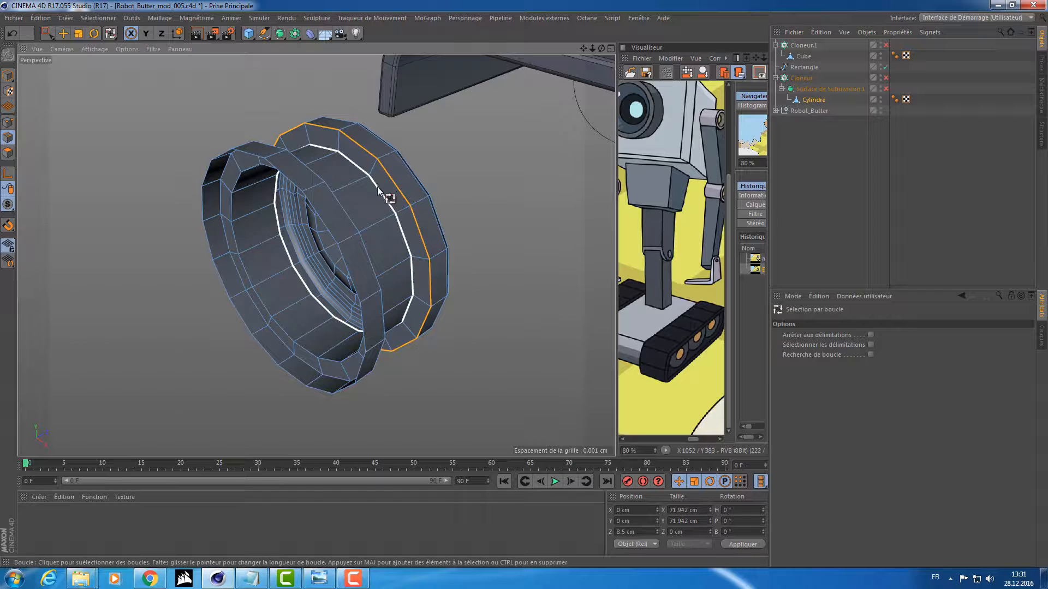
alt+drag(378, 187, 242, 167)
shift+click(250, 175)
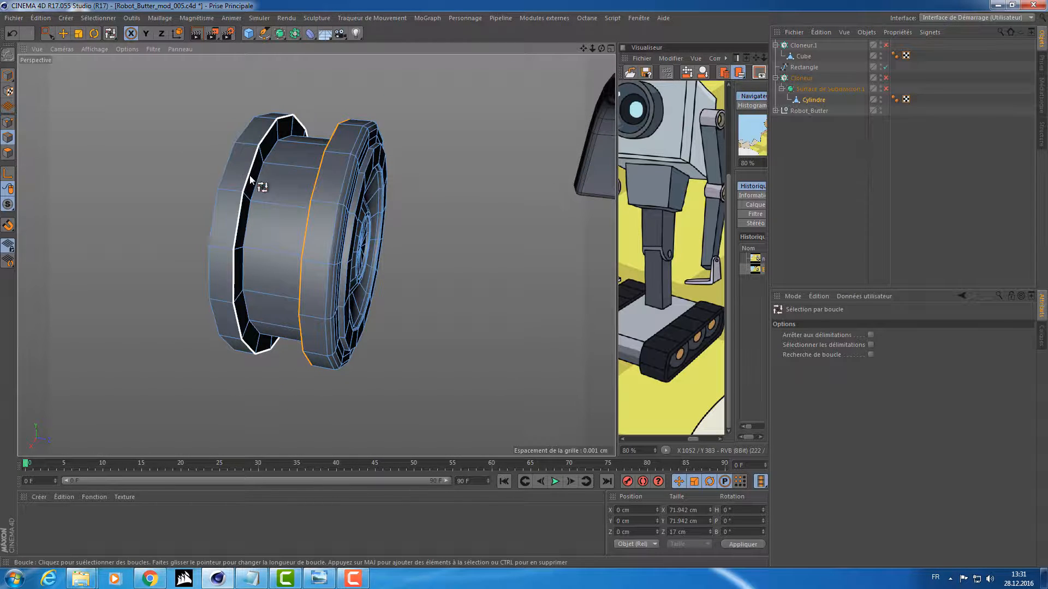
shift+click(254, 178)
alt+right_drag(277, 185, 301, 181)
alt+drag(302, 182, 332, 171)
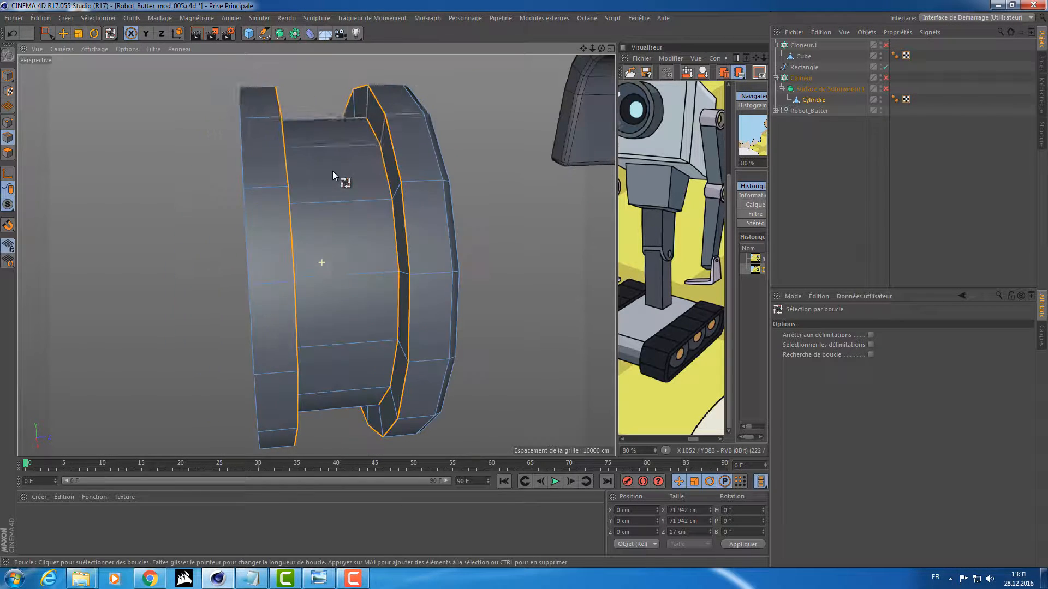
key(m)
key(s)
alt+right_drag(351, 169, 375, 152)
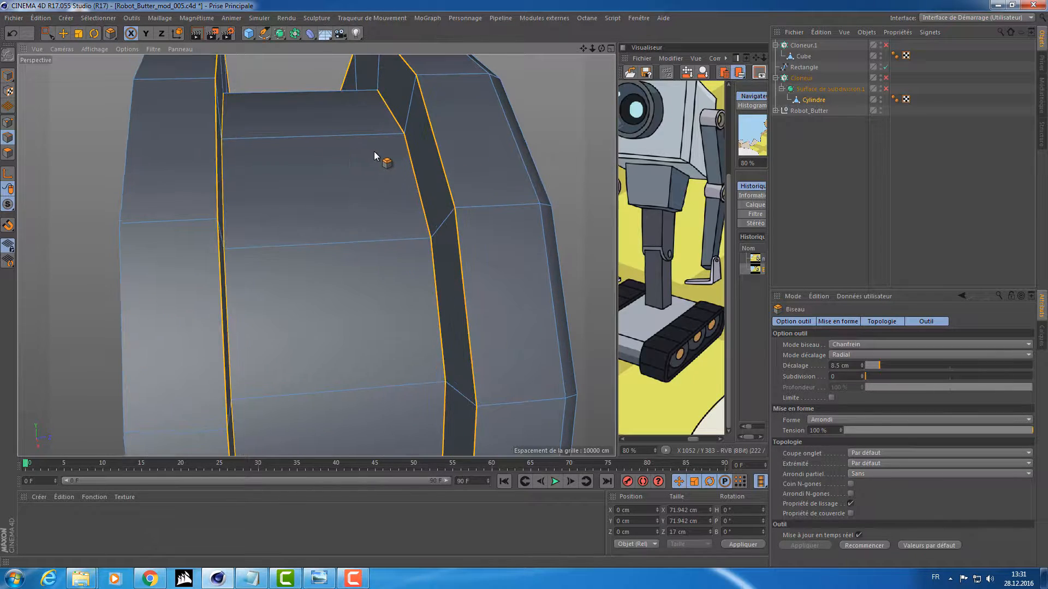
drag(375, 152, 390, 152)
mouse_move(341, 160)
alt+mouse_down()
mouse_move(283, 149)
mouse_move(332, 154)
alt+mouse_up()
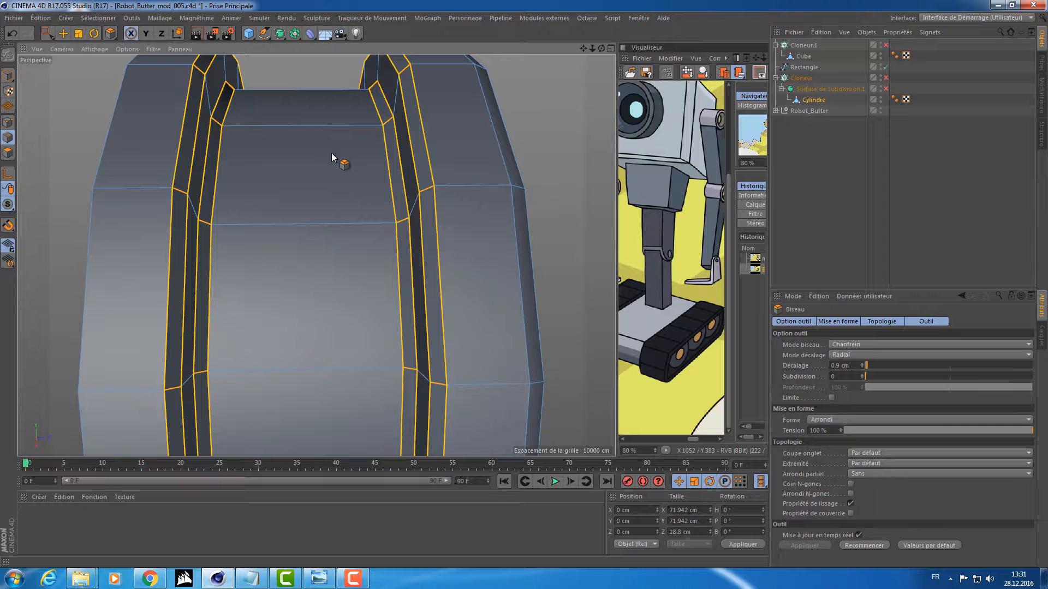
click(862, 375)
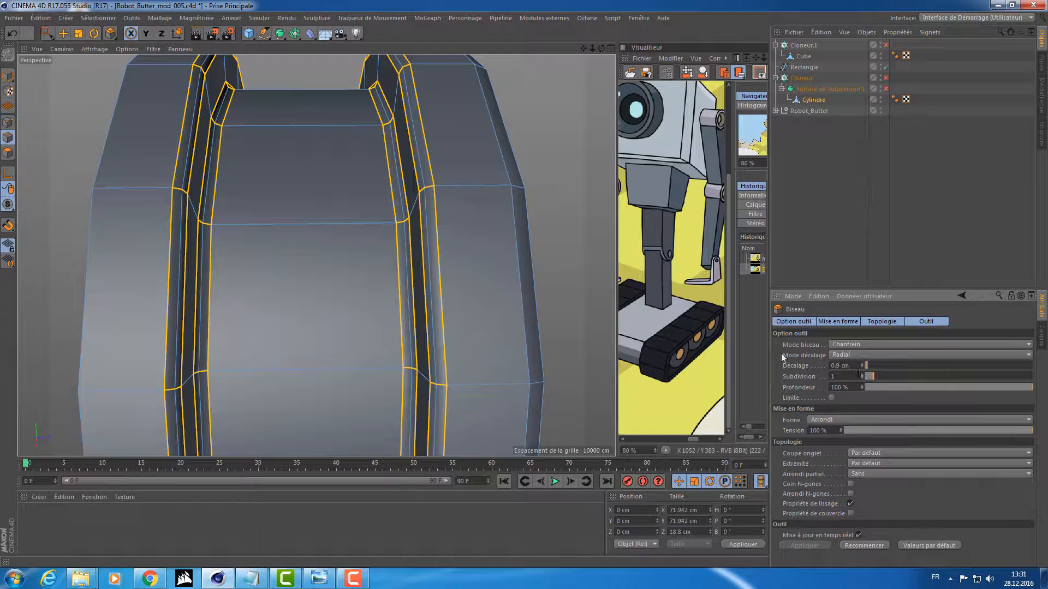
Re-enable the wheel cloner and its subdivision surface, and inspect the grooved wheels
scroll(507, 159, down, 5)
alt+drag(536, 168, 325, 154)
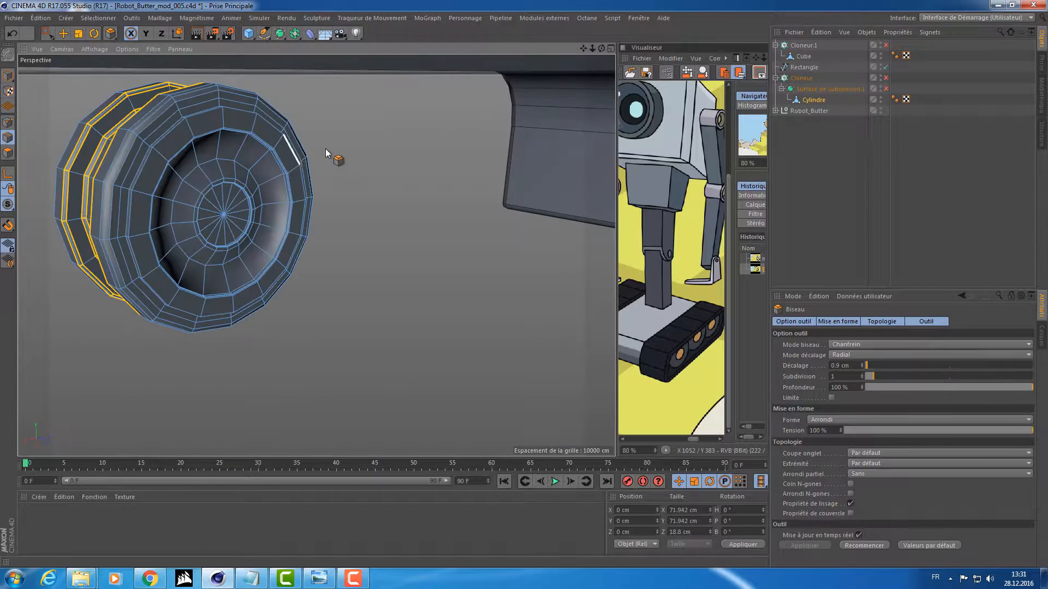
scroll(336, 155, down, 7)
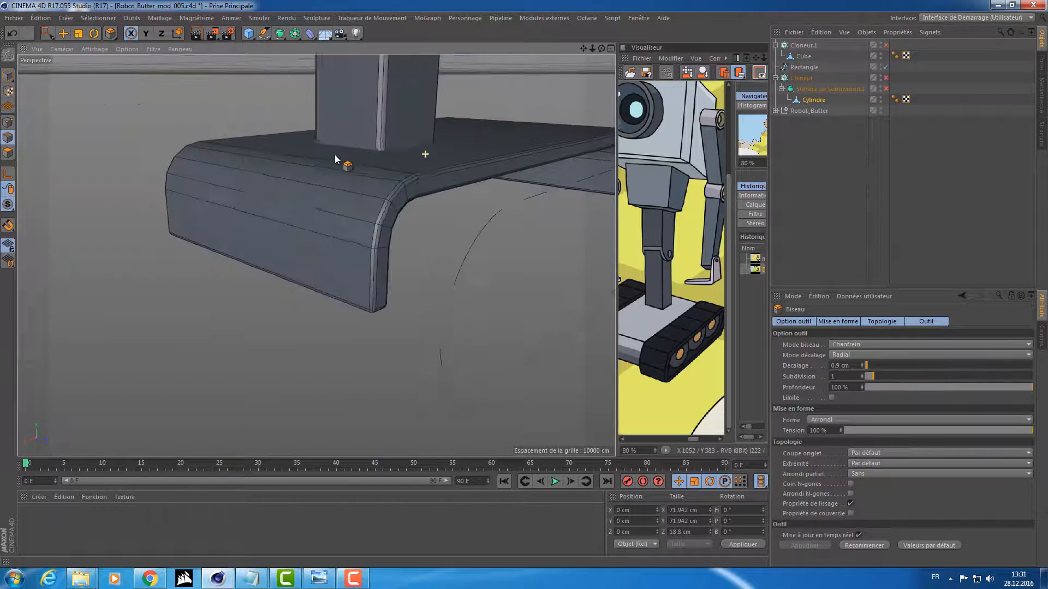
click(885, 78)
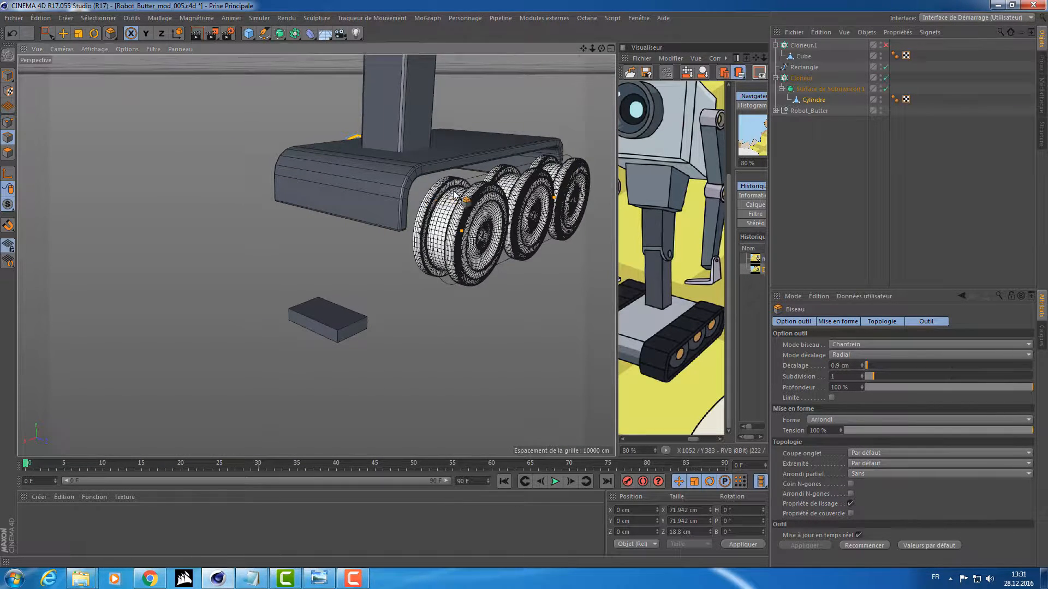
alt+drag(426, 198, 405, 178)
scroll(421, 196, up, 4)
alt+right_drag(404, 178, 429, 180)
scroll(429, 182, down, 5)
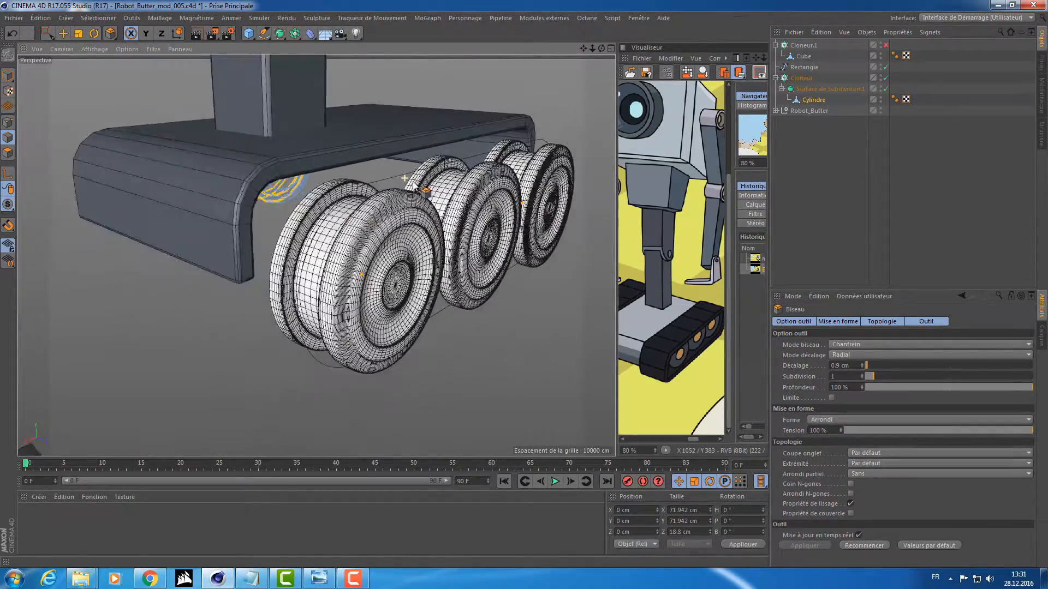
scroll(426, 179, up, 7)
scroll(425, 179, down, 6)
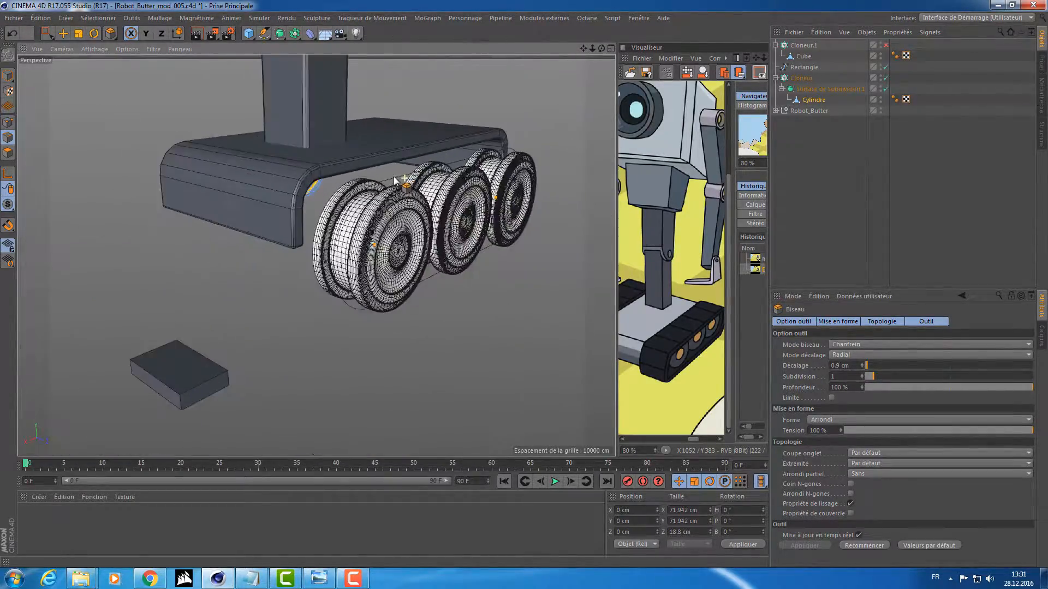
alt+drag(425, 178, 398, 181)
Return to whole-object editing, select the tread link block below the wheels and frame it in the view
click(5, 77)
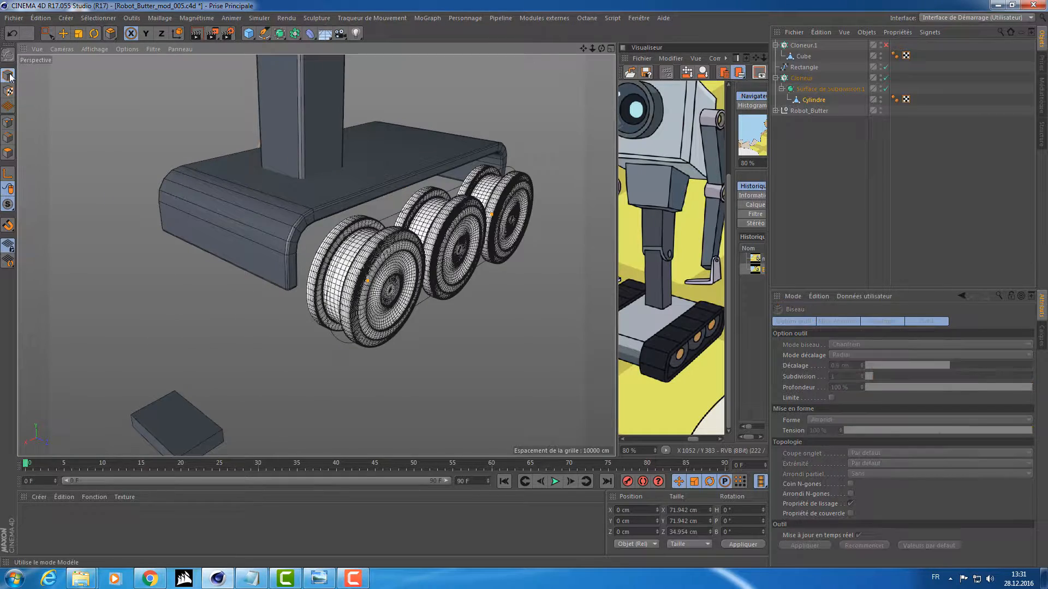
alt+right_drag(168, 276, 114, 281)
alt+middle_drag(136, 286, 188, 228)
key(e)
click(232, 276)
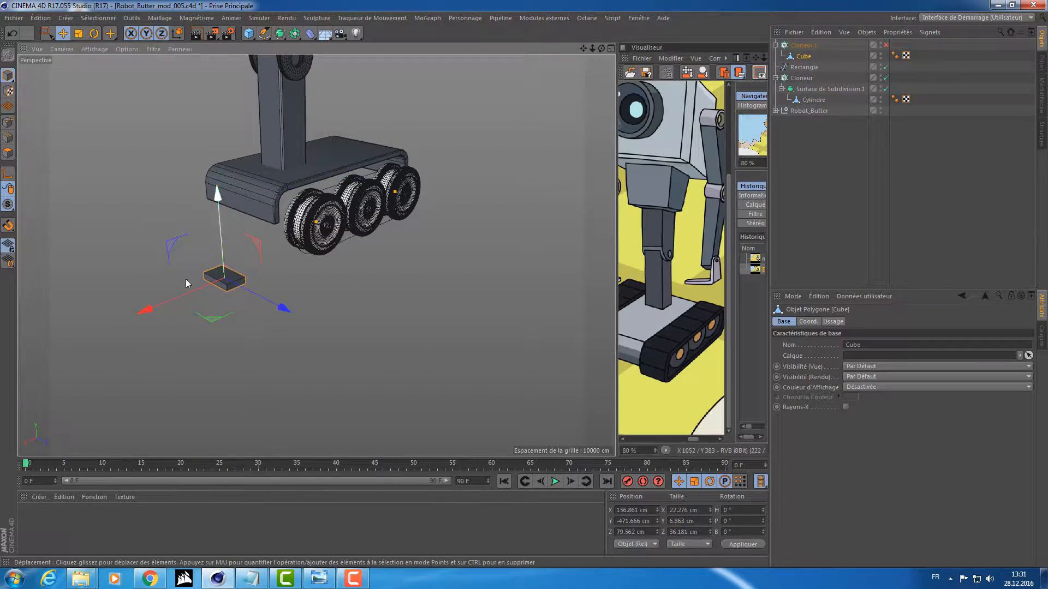
key(o)
alt+drag(242, 297, 235, 296)
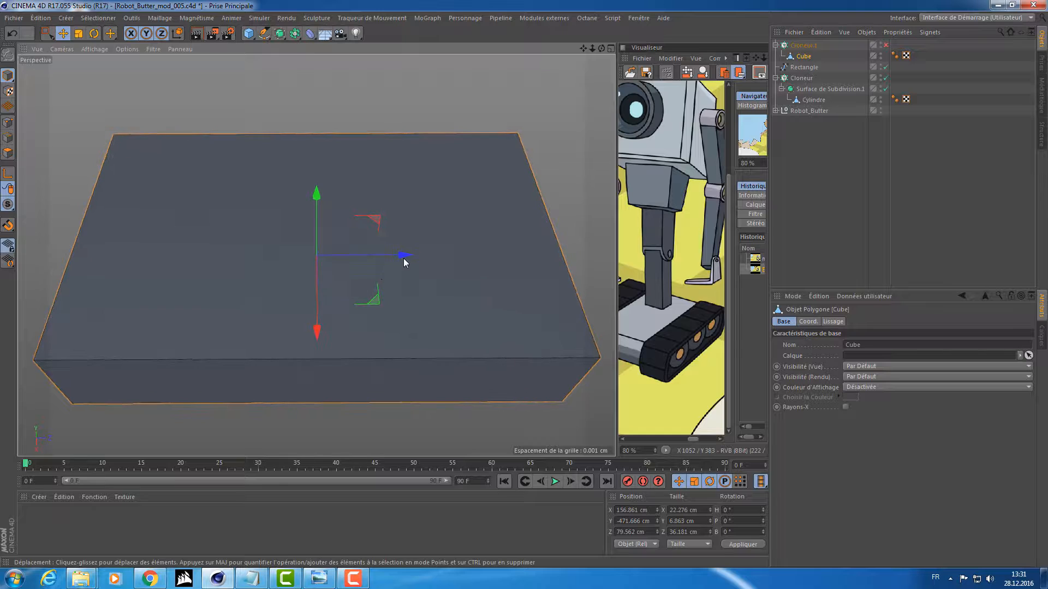
Examine the tread link block from several angles and compare its proportions with the wheels
alt+right_drag(403, 258, 372, 260)
alt+drag(350, 248, 349, 268)
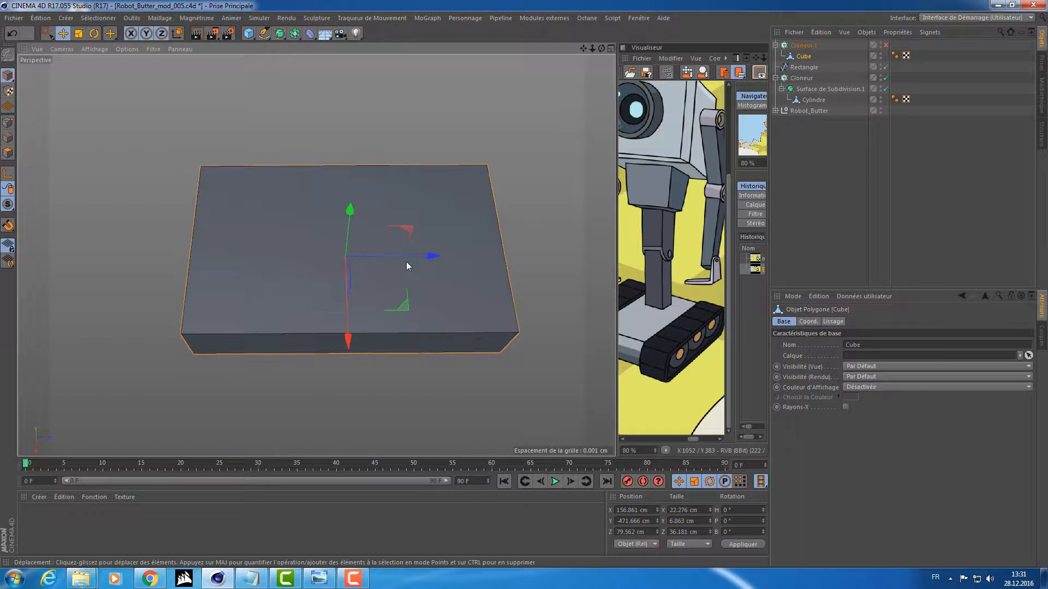
alt+right_drag(406, 260, 387, 261)
alt+drag(411, 250, 334, 183)
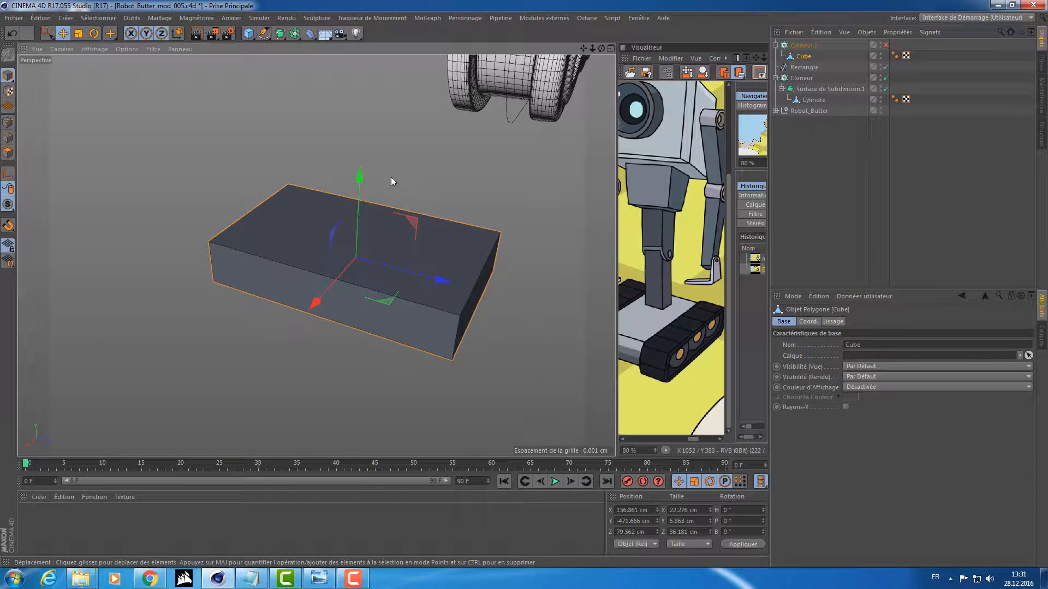
alt+right_drag(412, 175, 328, 170)
alt+drag(421, 165, 364, 158)
alt+right_drag(393, 143, 219, 143)
alt+middle_drag(332, 213, 308, 337)
alt+drag(345, 238, 248, 264)
alt+right_drag(247, 265, 424, 260)
alt+drag(425, 265, 324, 255)
alt+middle_drag(324, 254, 318, 252)
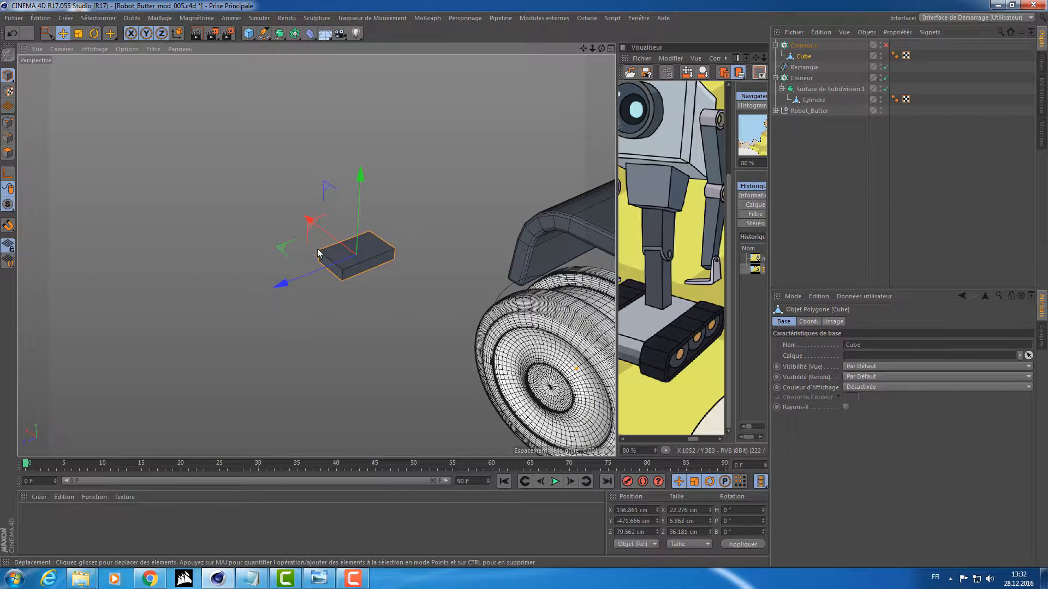
alt+drag(319, 252, 321, 251)
alt+right_drag(336, 245, 414, 242)
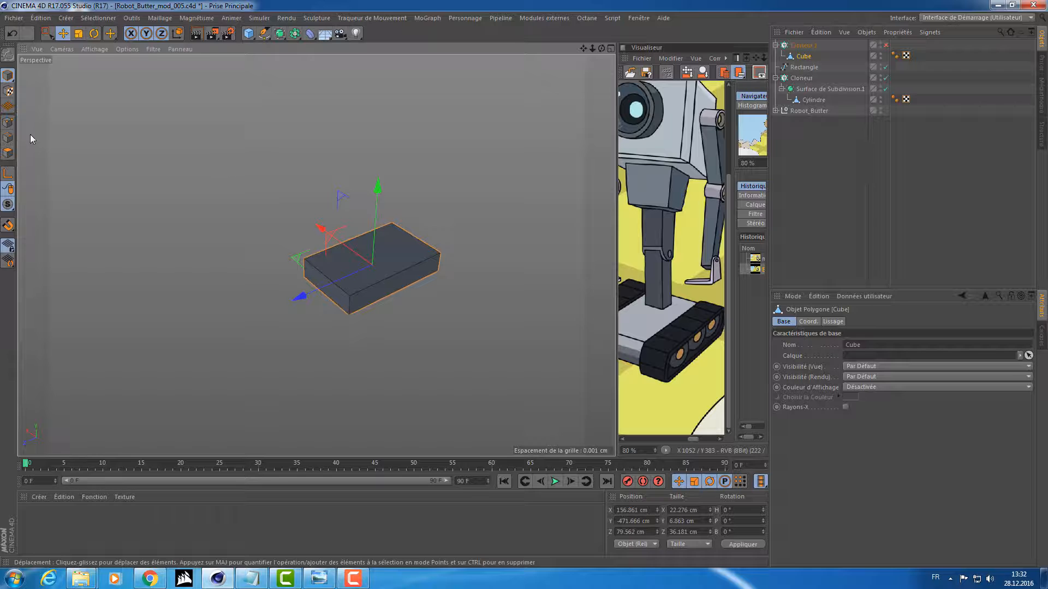
Ring-select the tread block's edges along its long dimension and subdivide them twice into four equal segments
click(9, 143)
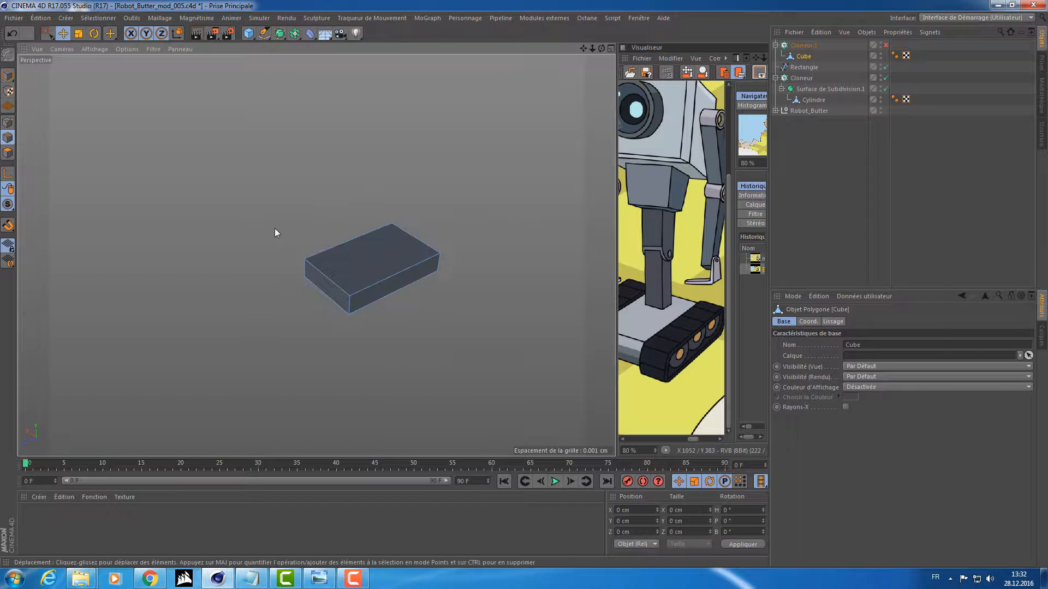
right_click(309, 234)
click(424, 293)
click(406, 280)
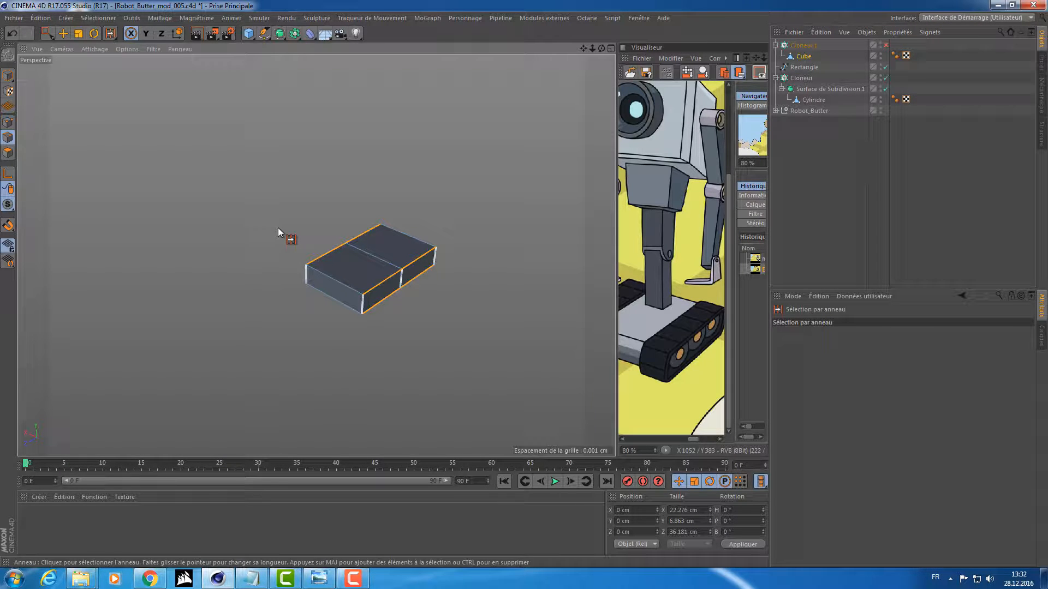
key(u)
key(s)
key(e)
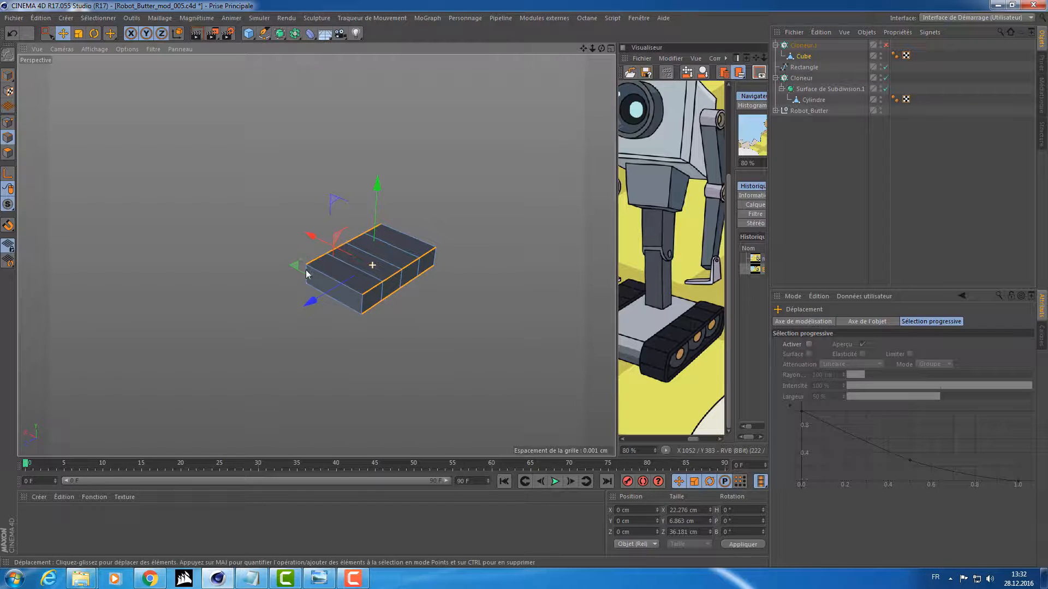
click(8, 153)
click(356, 305)
shift+click(431, 268)
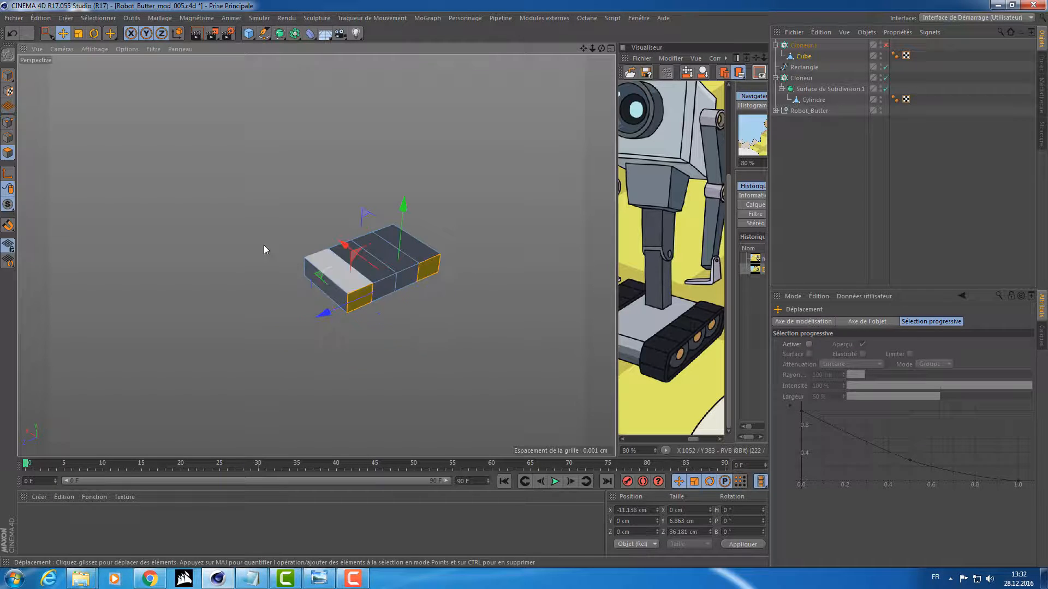
alt+drag(263, 245, 457, 235)
shift+click(354, 323)
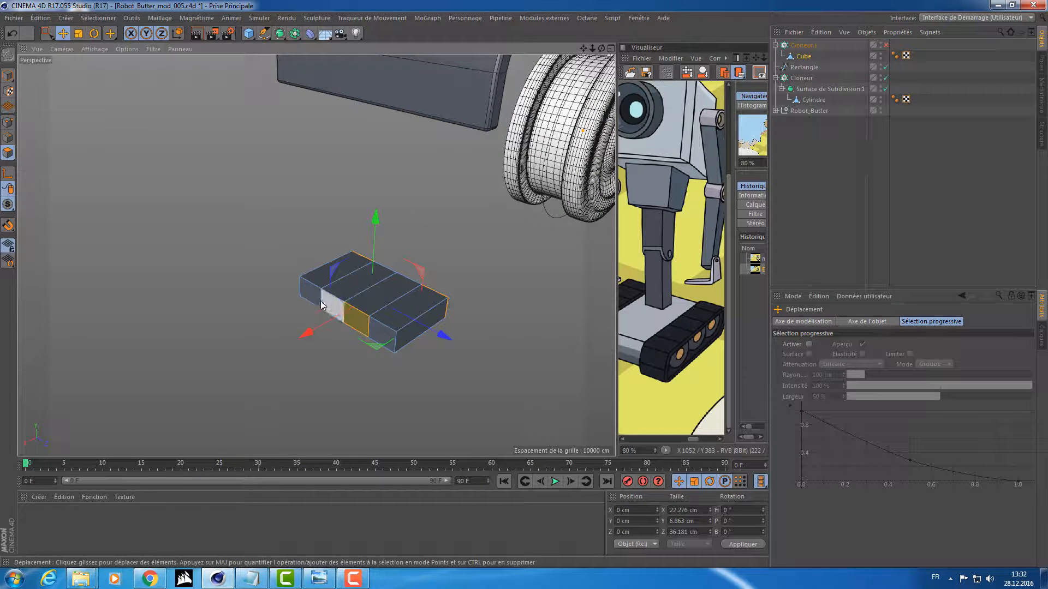
shift+click(332, 304)
alt+drag(238, 290, 177, 286)
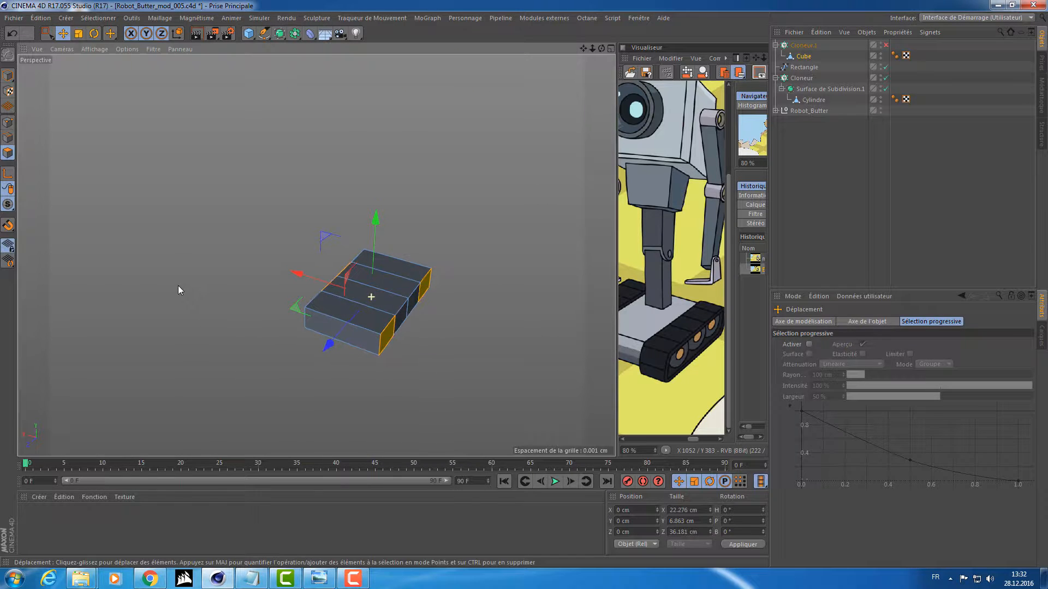
key(d)
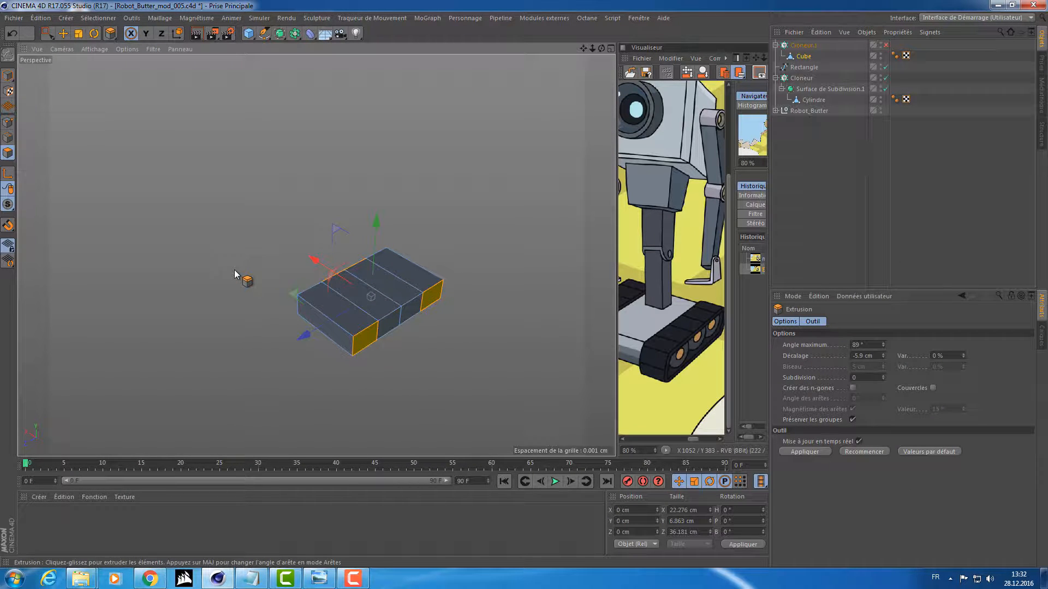
alt+drag(230, 269, 467, 276)
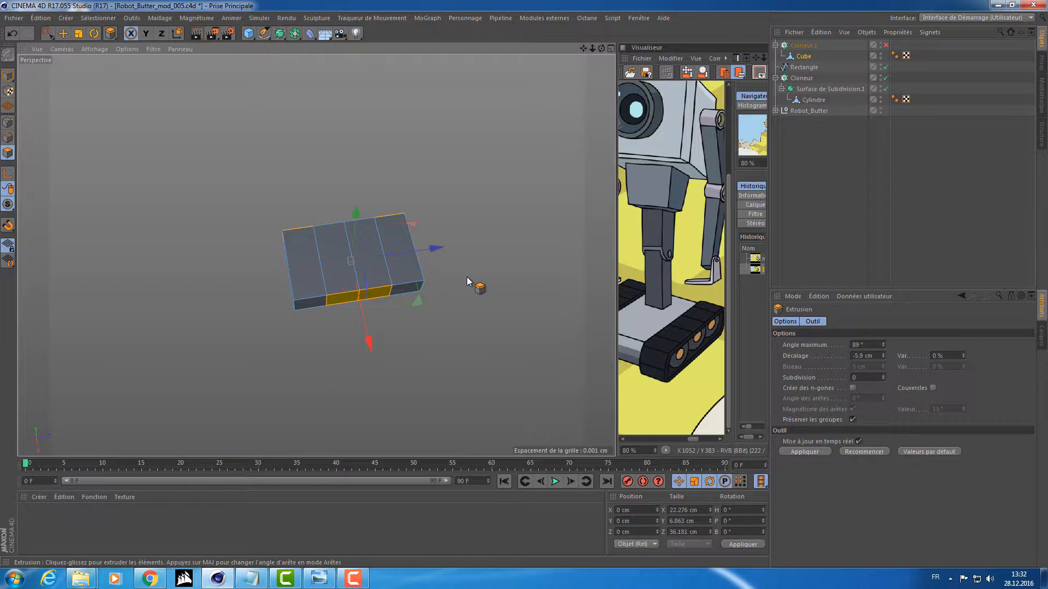
key(e)
click(442, 319)
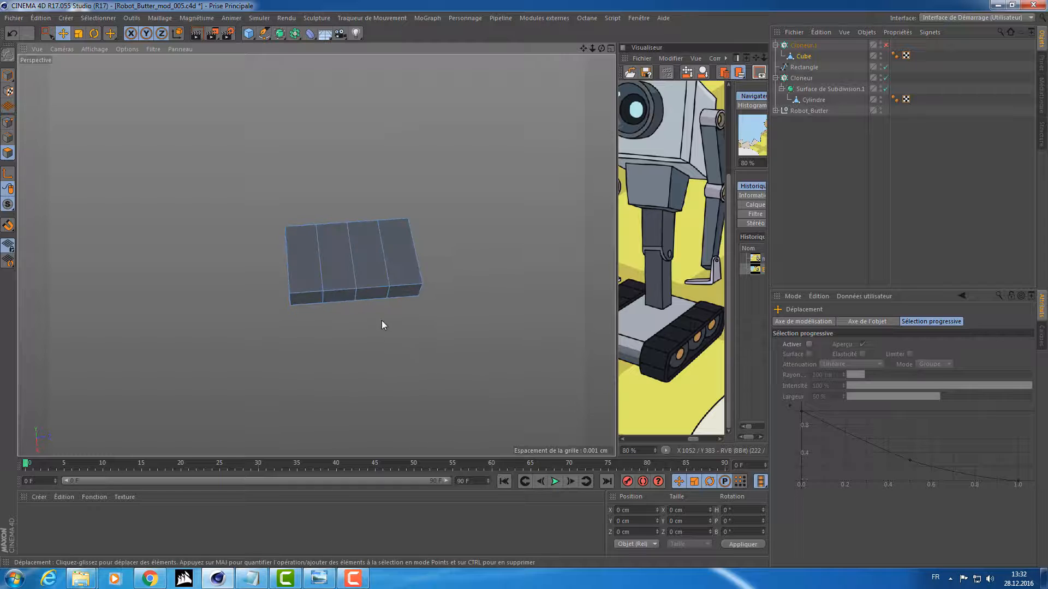
Try to split the tread block's two central segments in half by ring-selecting and subdividing their edges
alt+drag(382, 320, 361, 263)
key(u)
key(b)
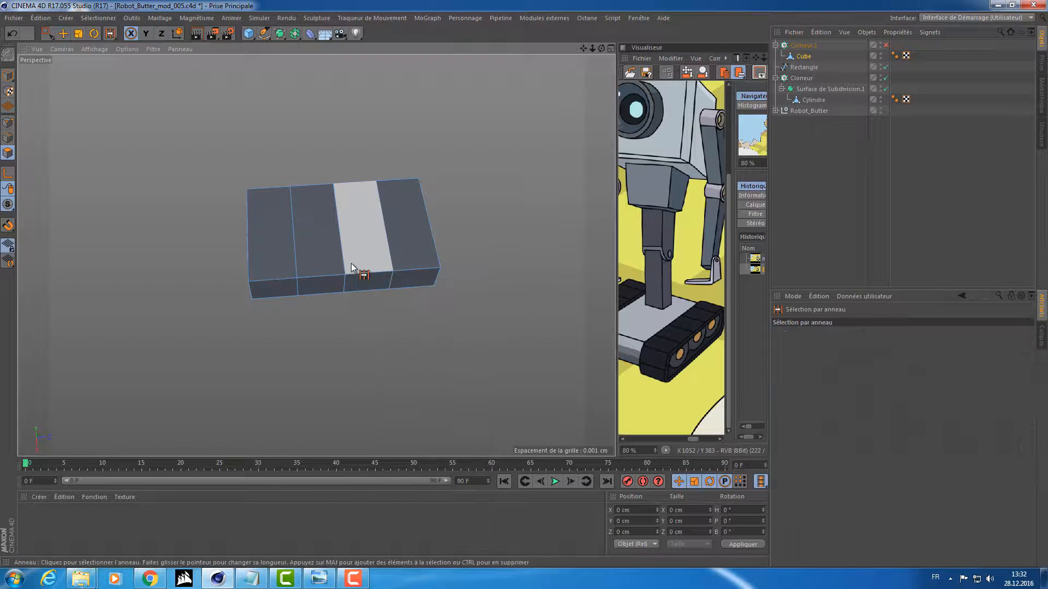
click(8, 138)
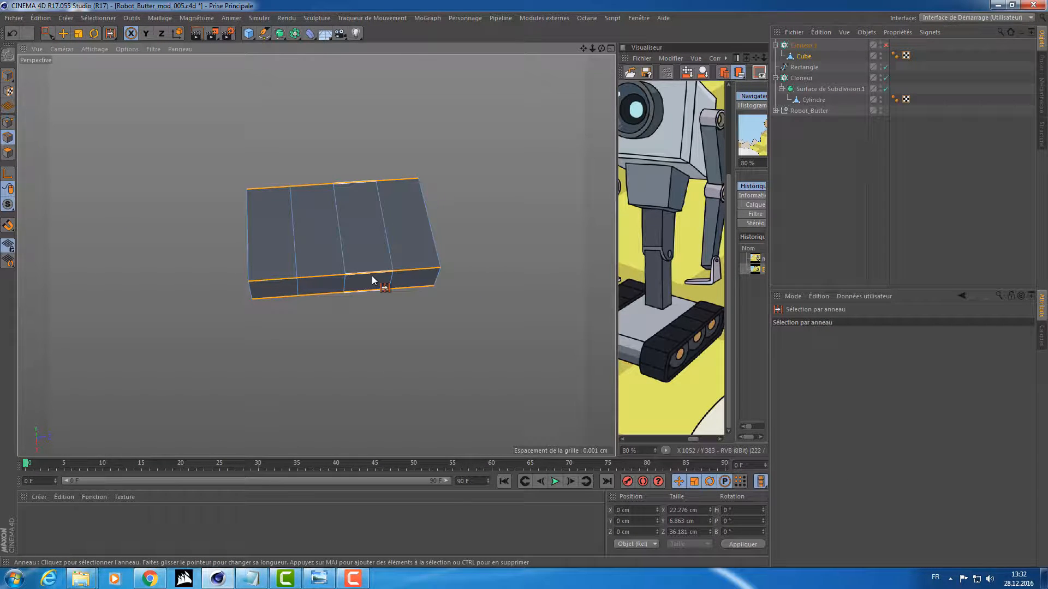
click(371, 276)
key(m)
key(m)
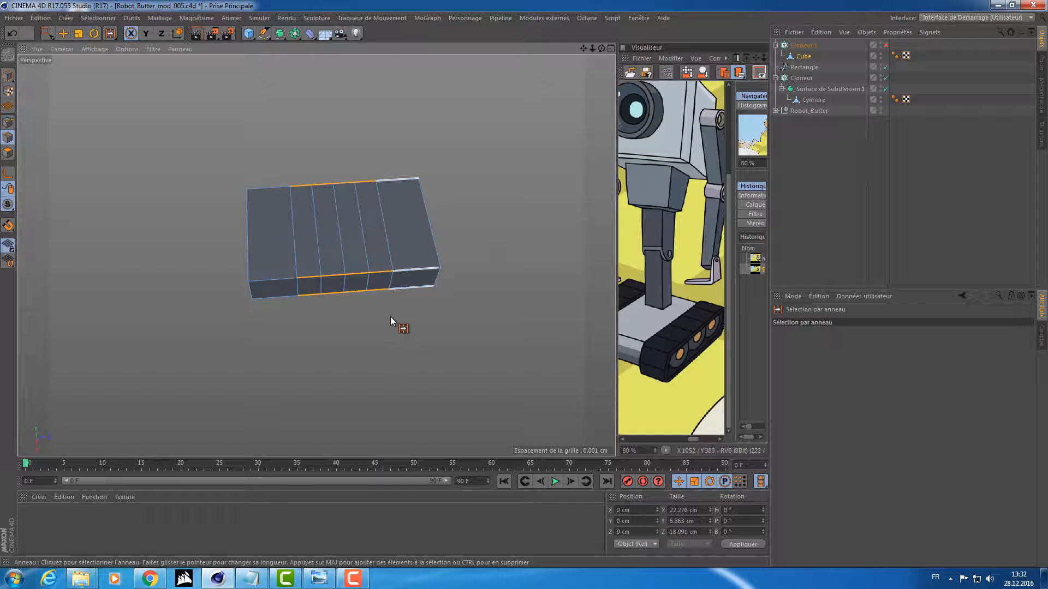
key(e)
Try selecting the two outermost faces on one long side of the block and the two middle faces on the opposite side
click(389, 281)
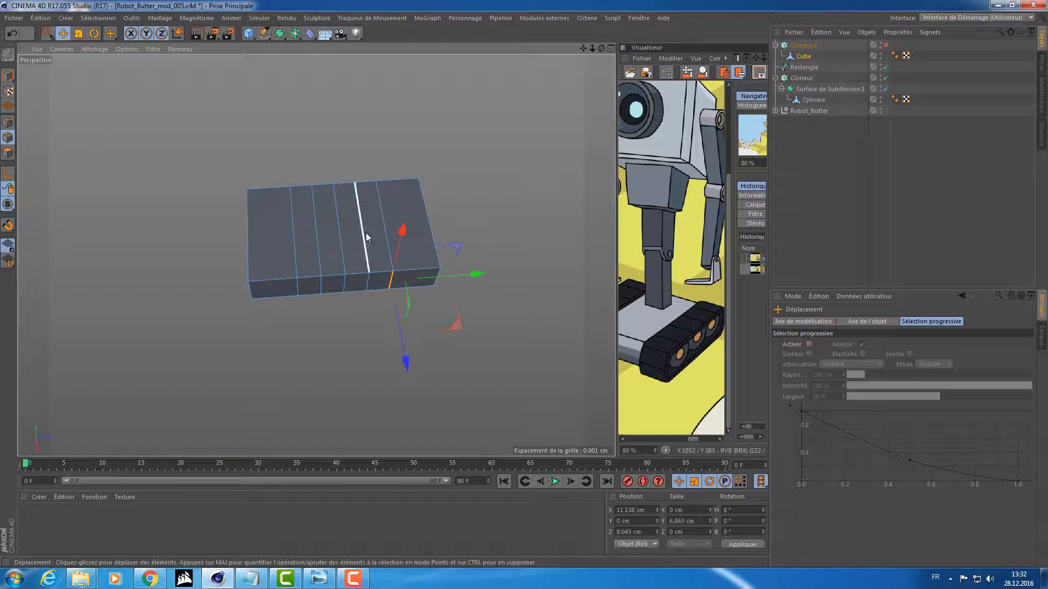
alt+drag(452, 314, 159, 243)
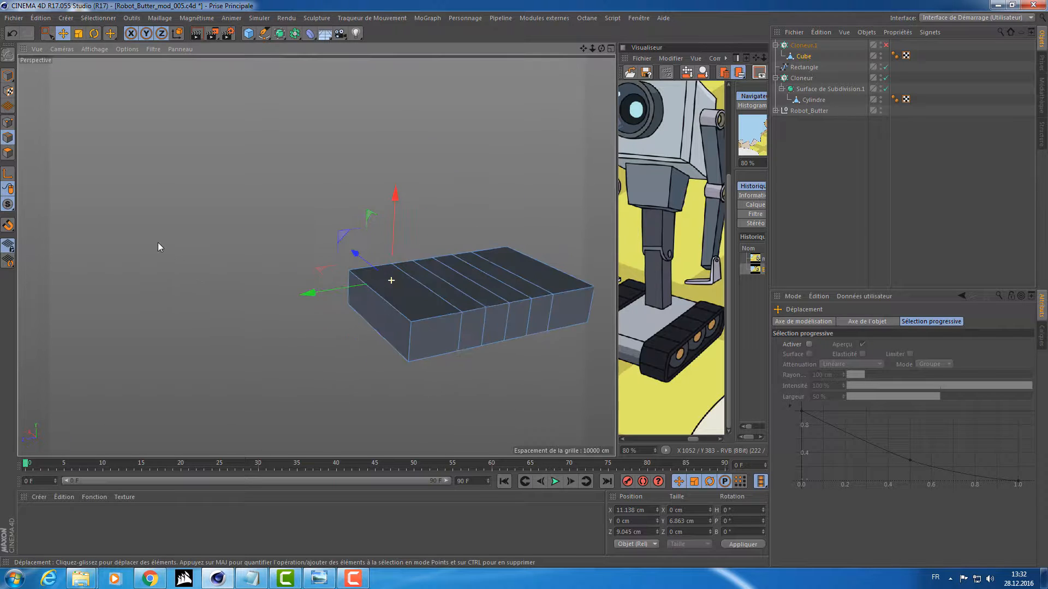
click(14, 154)
drag(47, 33, 80, 62)
click(425, 336)
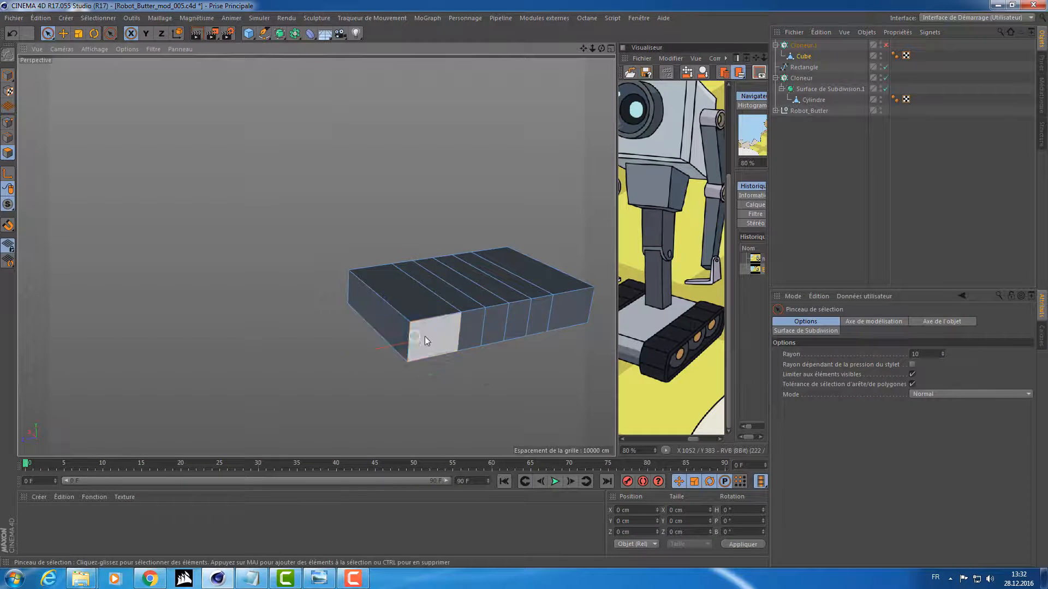
shift+click(578, 317)
alt+drag(299, 240, 391, 361)
shift+click(403, 357)
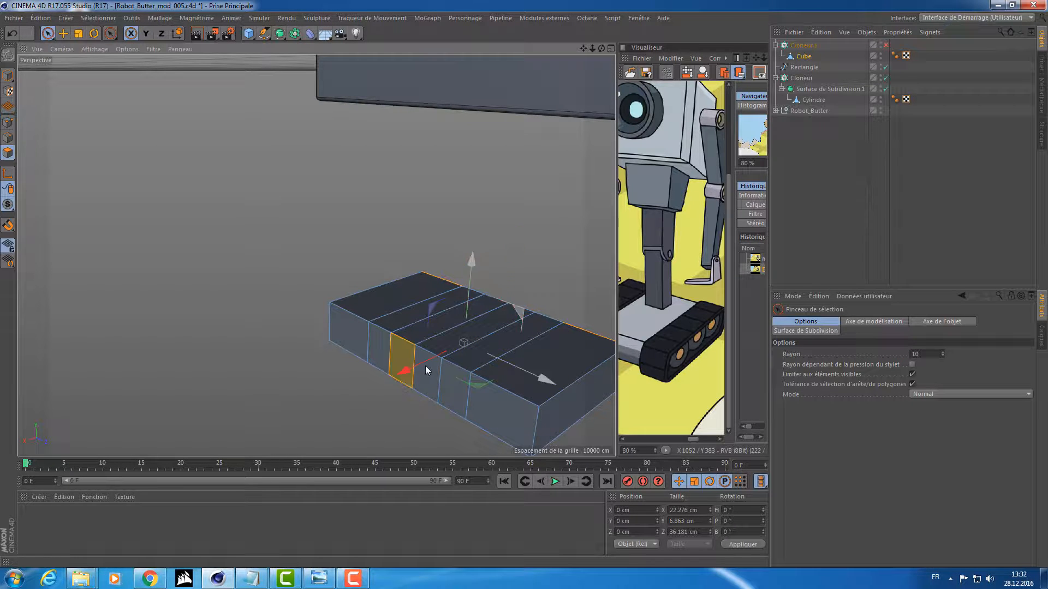
shift+click(431, 380)
alt+drag(405, 271, 453, 289)
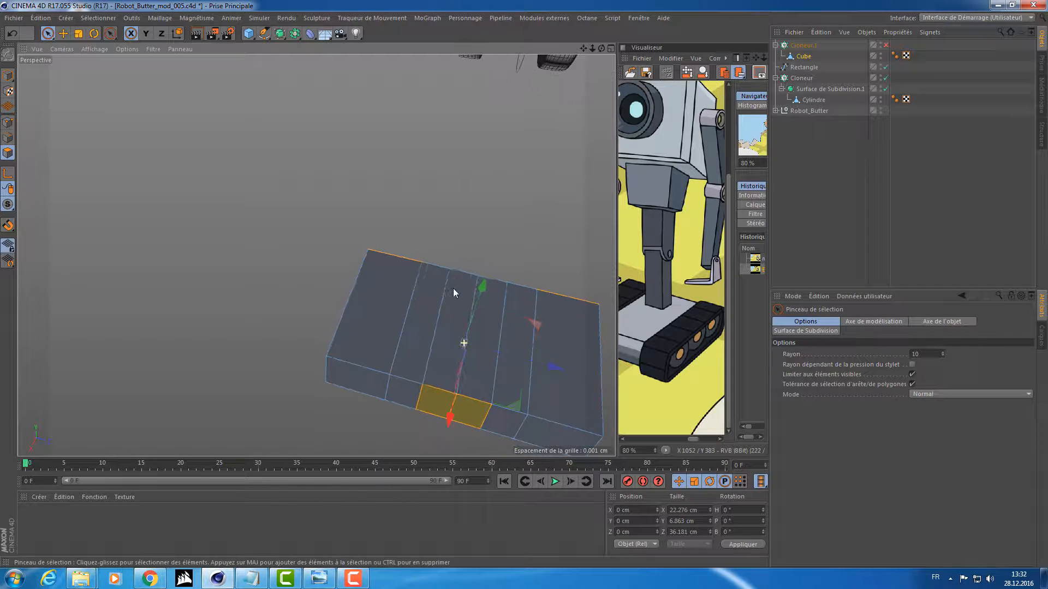
alt+middle_drag(462, 235, 373, 160)
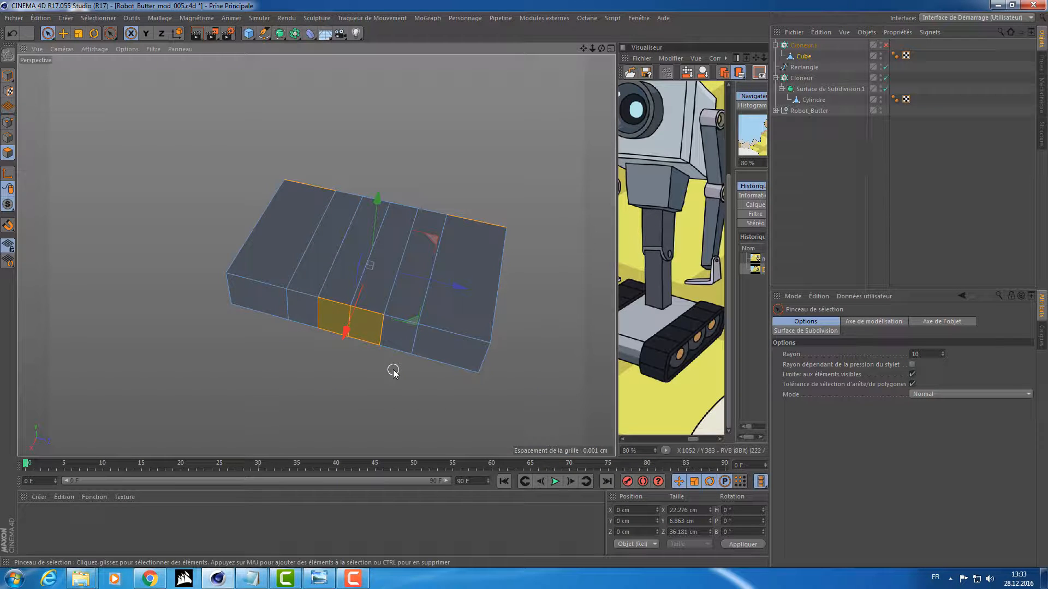
Undo the face selection and the subdivision of the block's two central segments
key(ctrl+z)
key(ctrl+z)
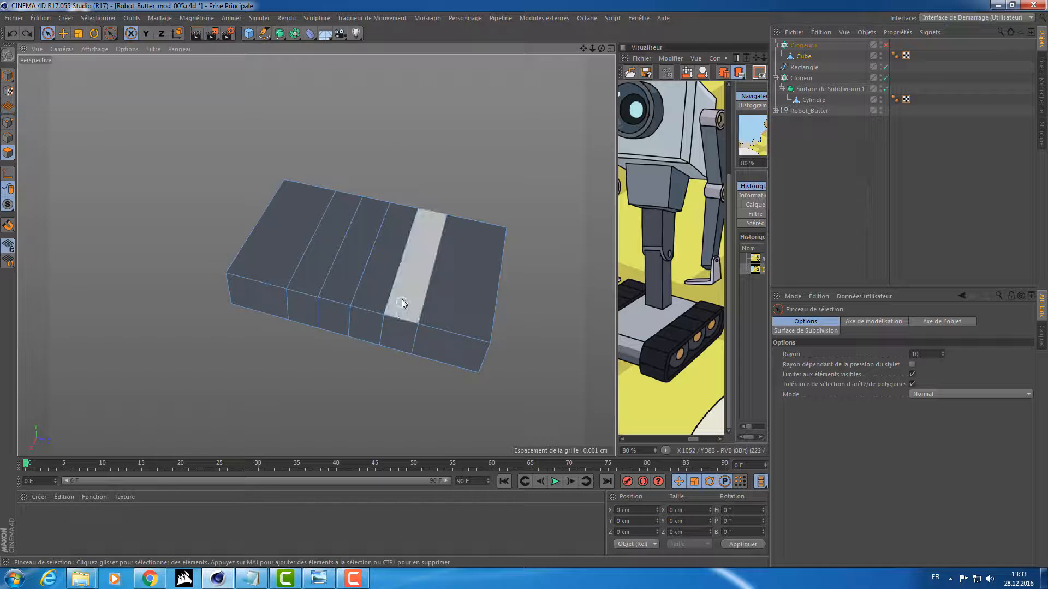
key(ctrl+z)
click(398, 378)
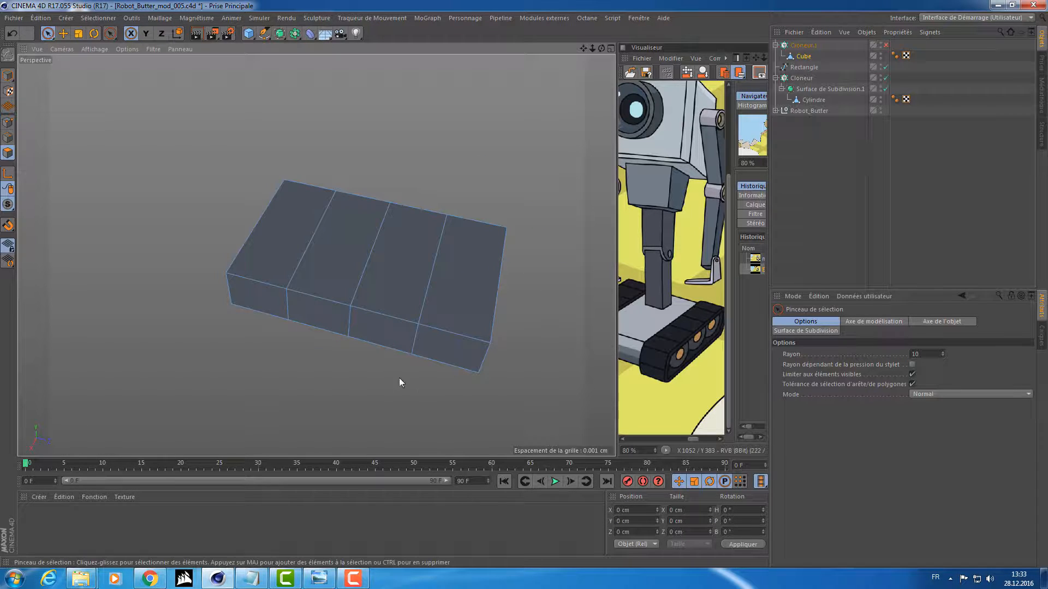
Ring-select the edges of the tread block's two outer segments, subdivide them once and clear the selection
click(8, 137)
key(u)
key(l)
key(u)
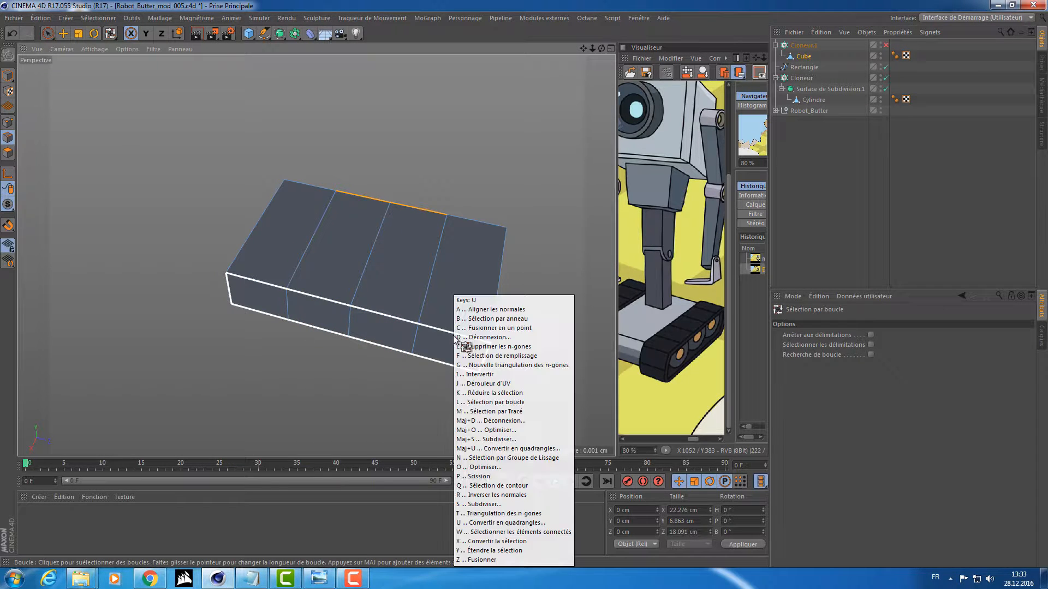
key(b)
click(453, 335)
shift+click(245, 274)
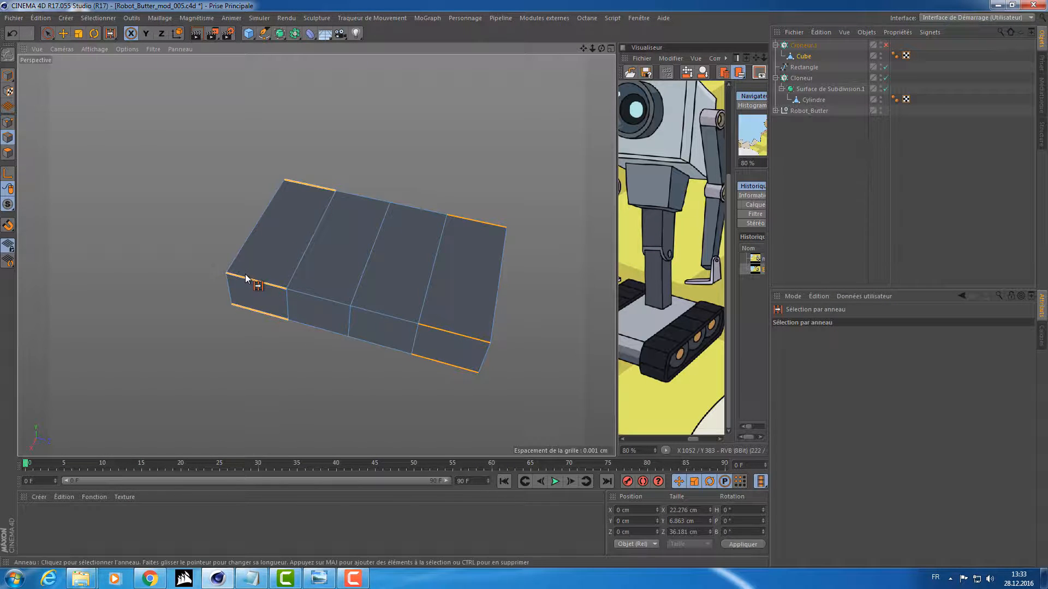
key(u)
key(s)
alt+drag(328, 359, 336, 355)
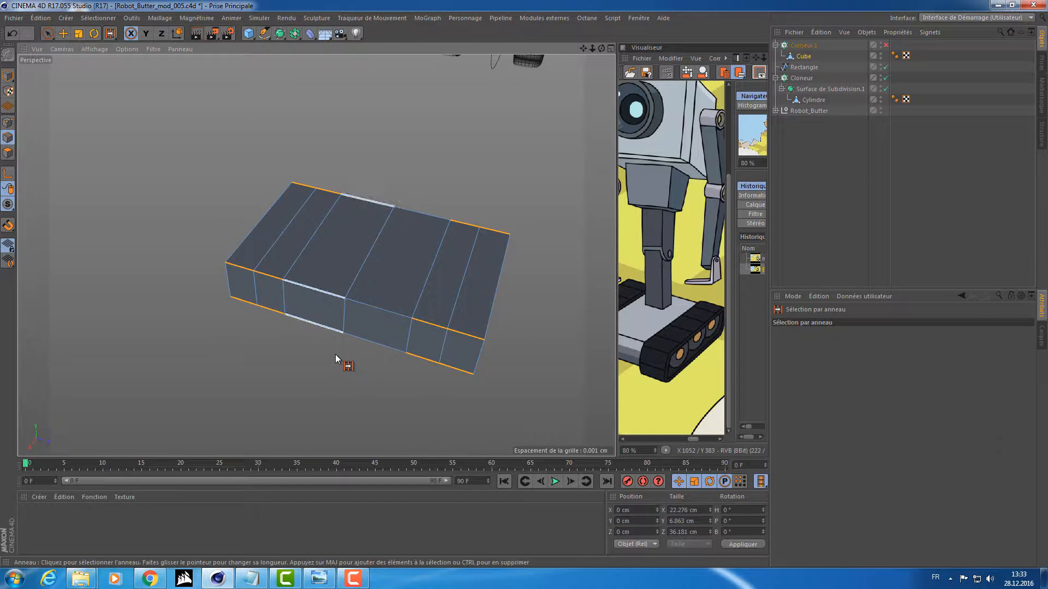
key(e)
click(501, 352)
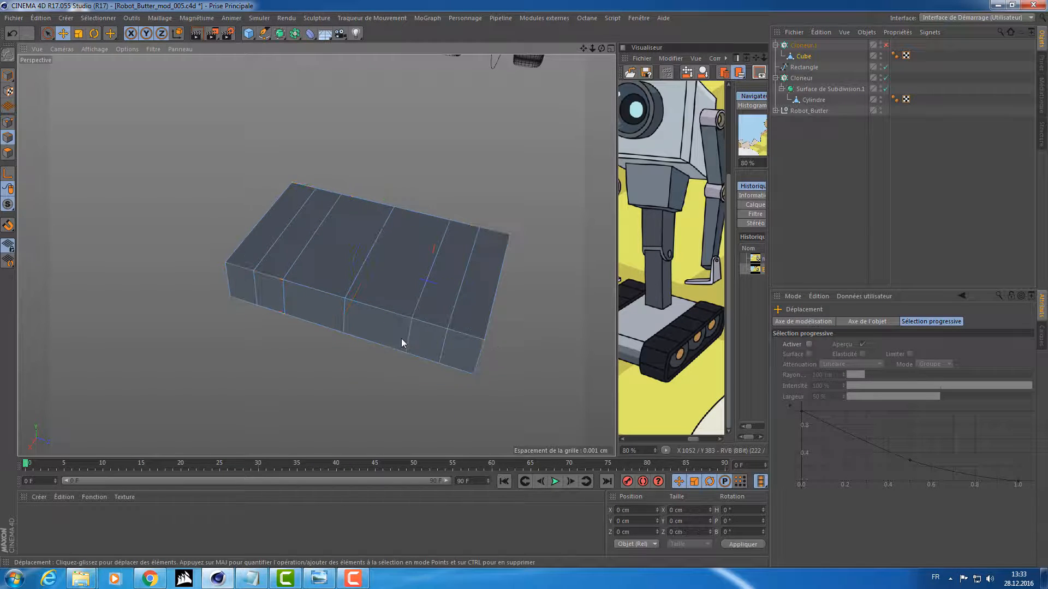
Brush-select the two outer faces at each end of one long side of the tread block, plus the two middle faces on the opposite side
drag(50, 35, 77, 50)
click(7, 154)
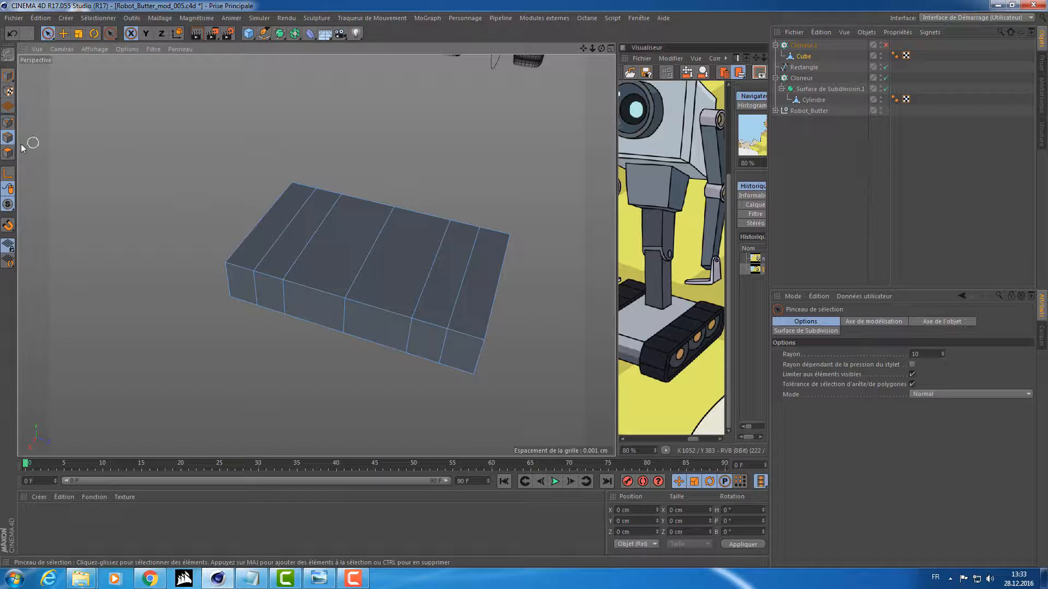
click(8, 153)
alt+drag(327, 197, 121, 163)
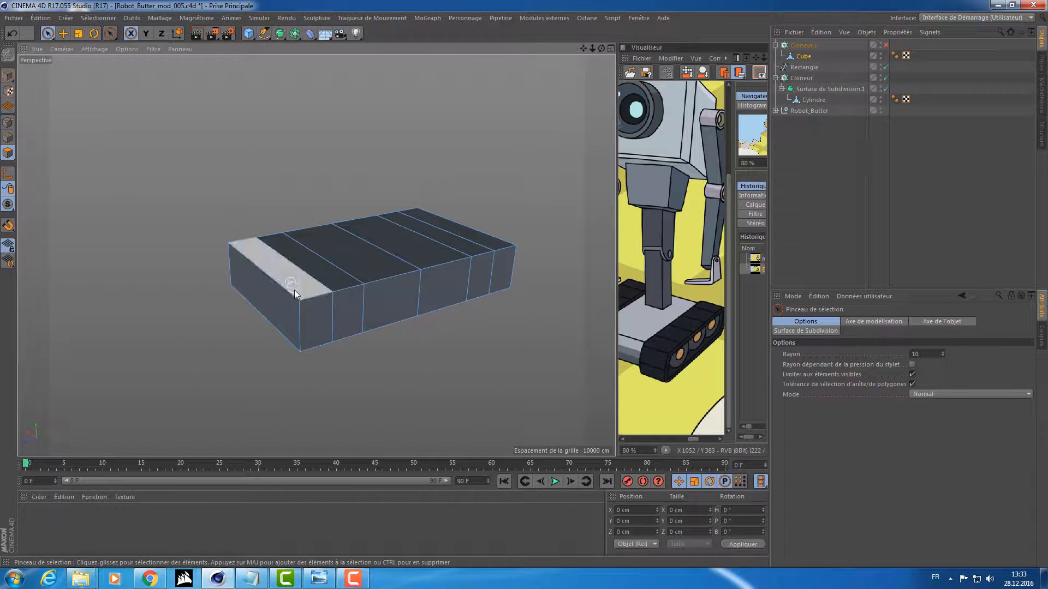
drag(336, 319, 316, 323)
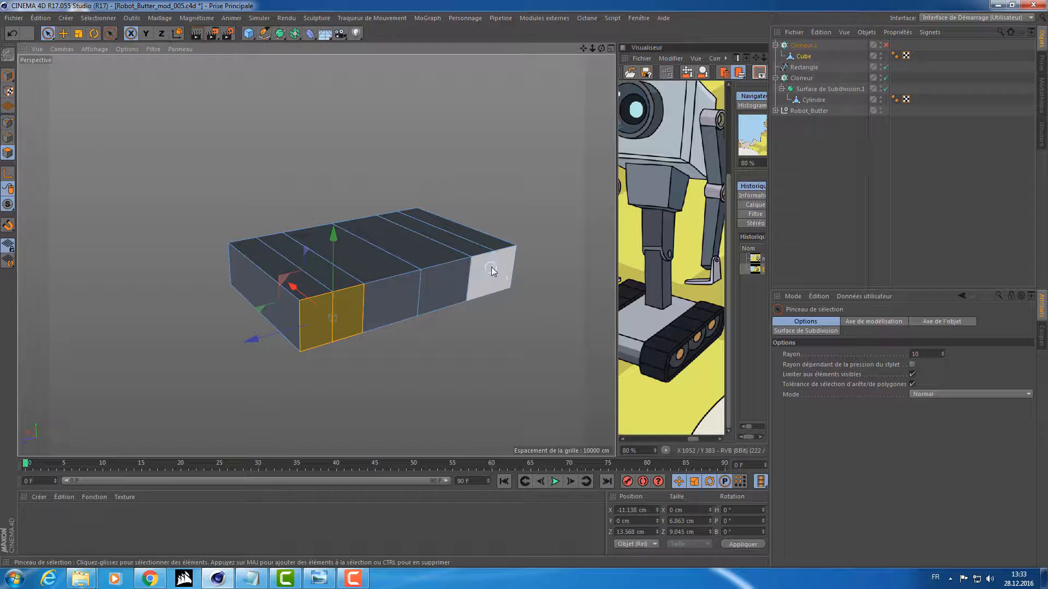
shift+drag(483, 276, 505, 270)
alt+drag(266, 190, 491, 192)
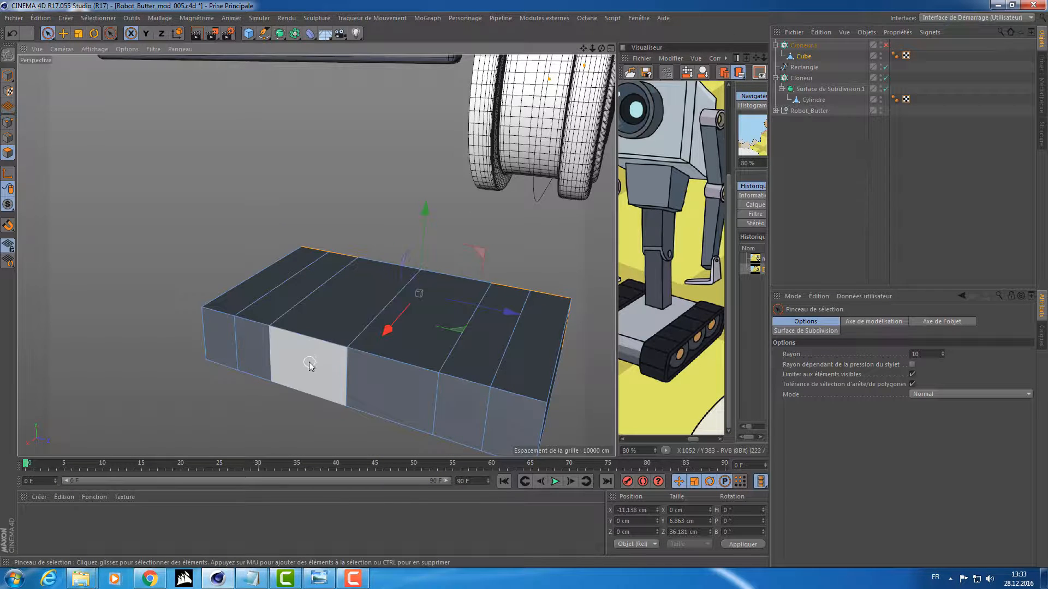
shift+drag(308, 364, 395, 375)
alt+drag(393, 217, 391, 229)
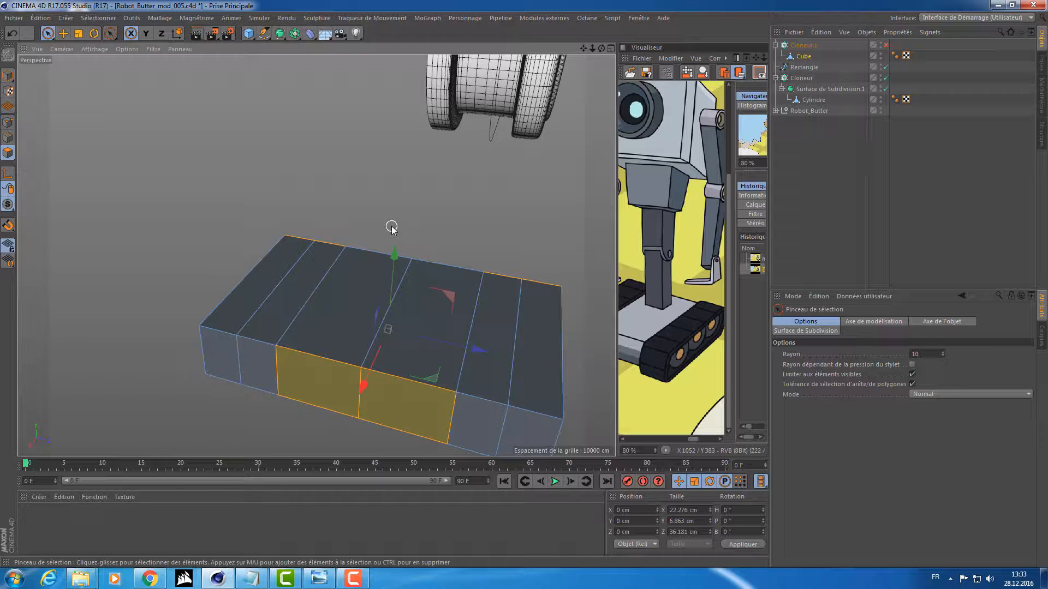
scroll(438, 213, down, 3)
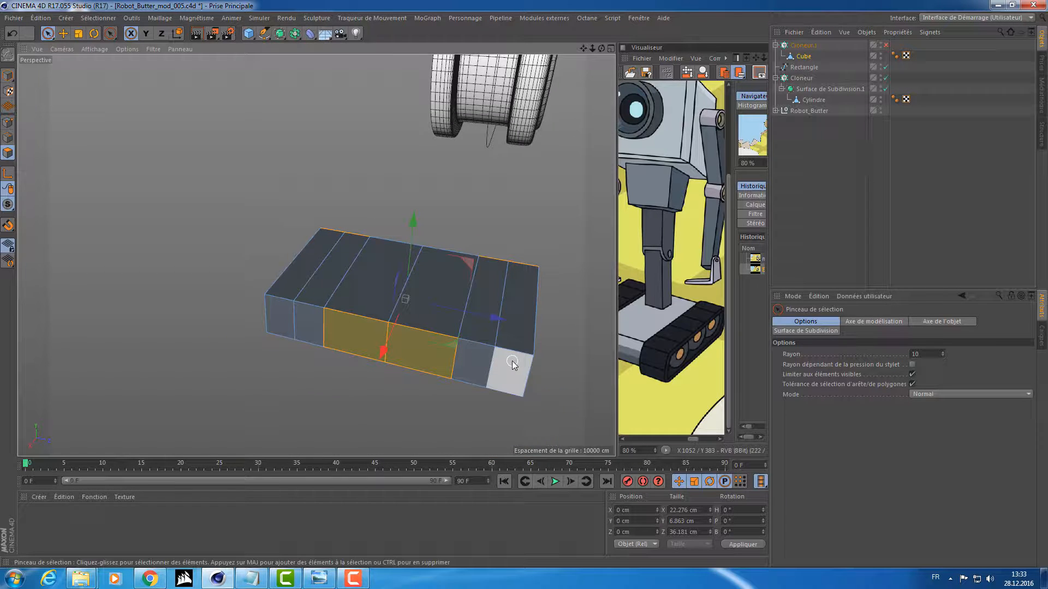
Add the two corner end faces on the middle-tooth side to the selection and extrude all selected faces about 3.2 cm
shift+click(512, 361)
shift+click(278, 307)
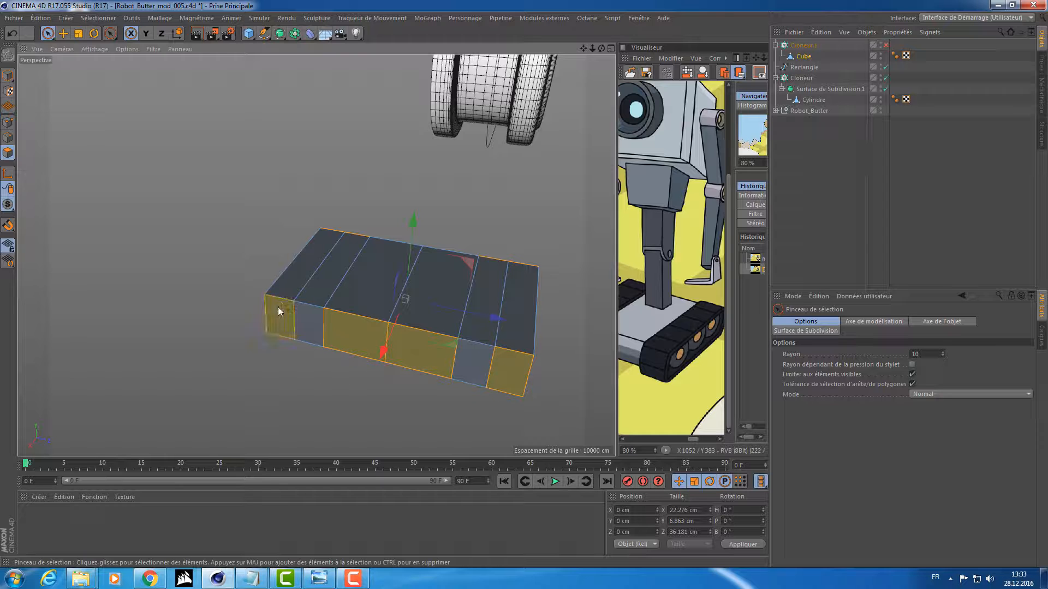
alt+drag(278, 307, 273, 267)
key(d)
drag(208, 248, 255, 249)
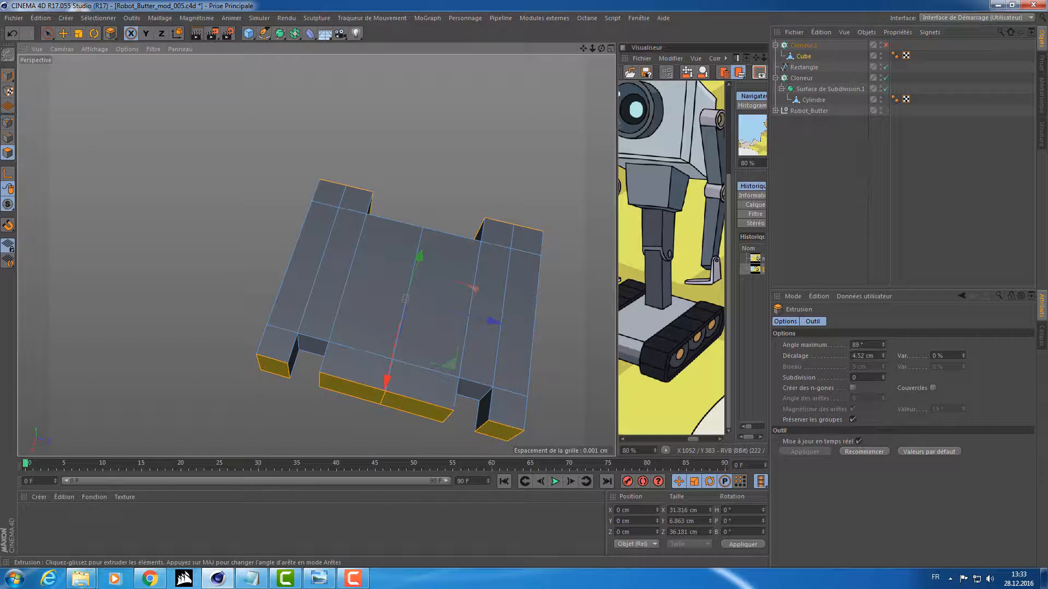
drag(255, 249, 240, 248)
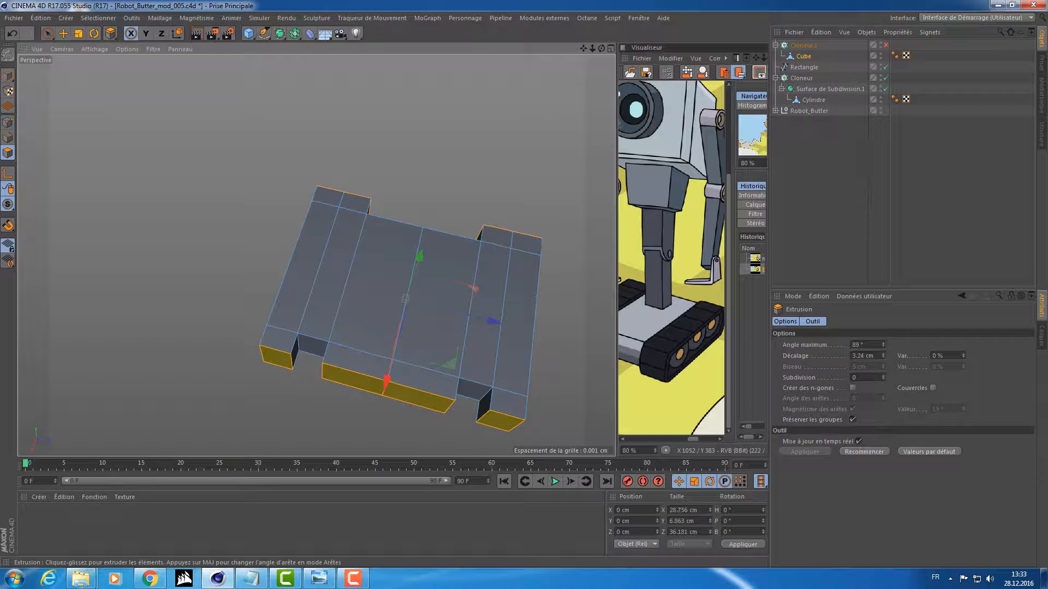
Drop the two corner end faces from the selection and scale the remaining tooth faces outward along X to about 130%
key(e)
alt+middle_drag(409, 390, 348, 309)
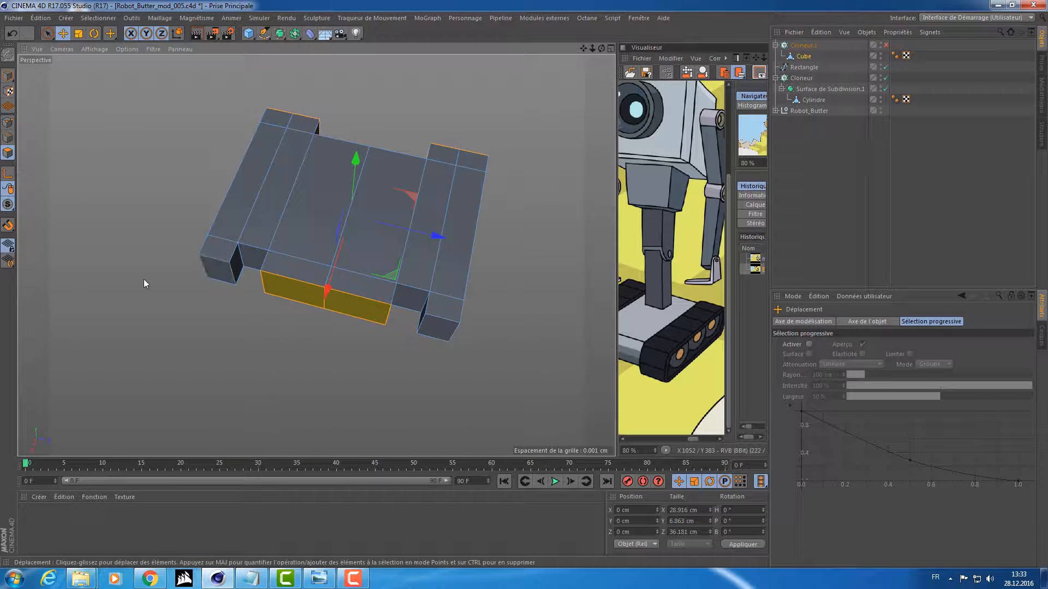
key(t)
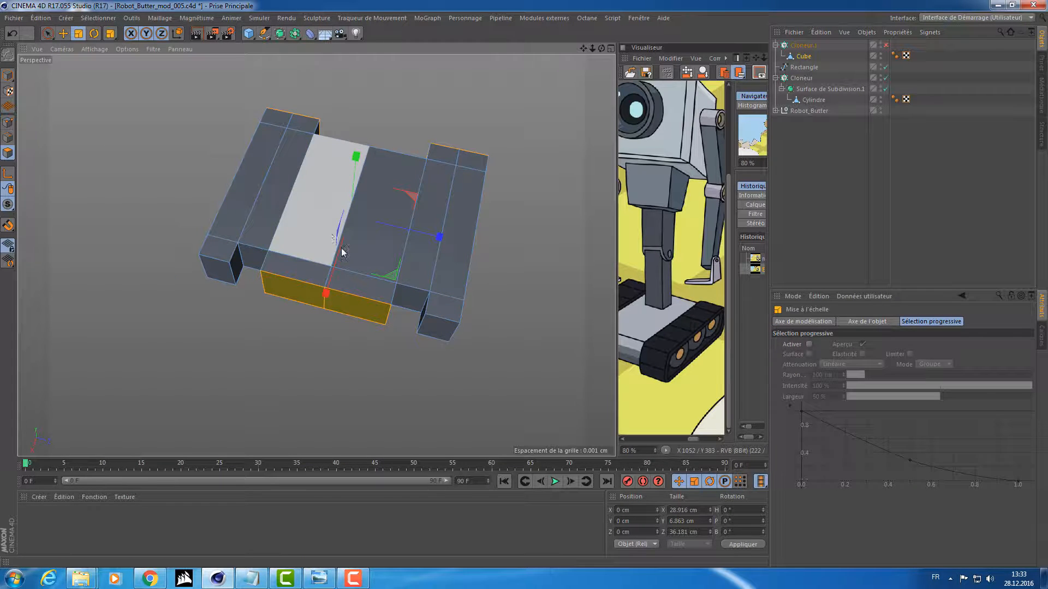
drag(325, 293, 303, 312)
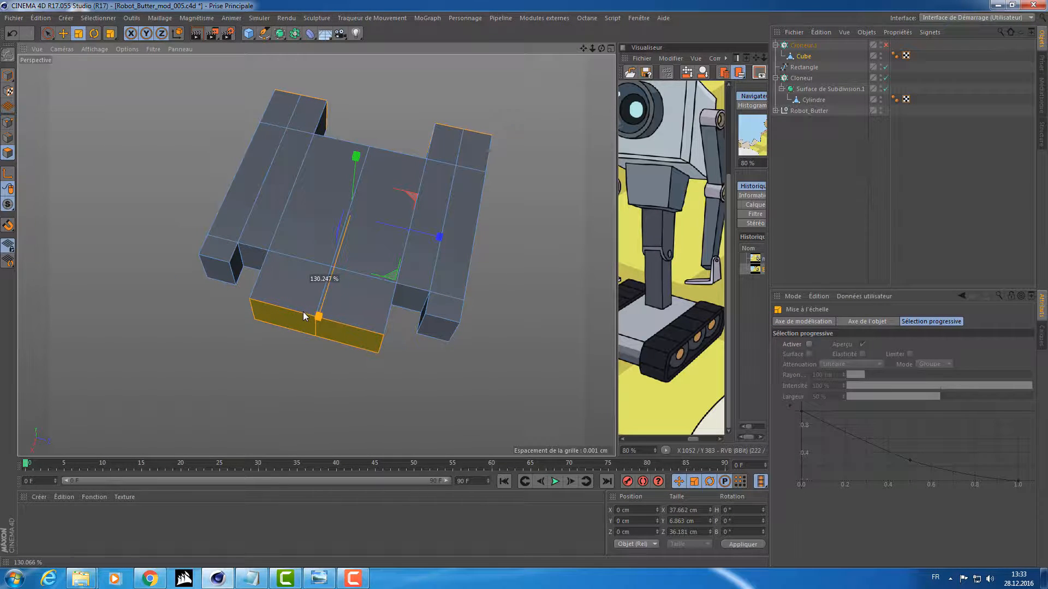
alt+drag(367, 306, 220, 279)
key(e)
scroll(260, 266, down, 10)
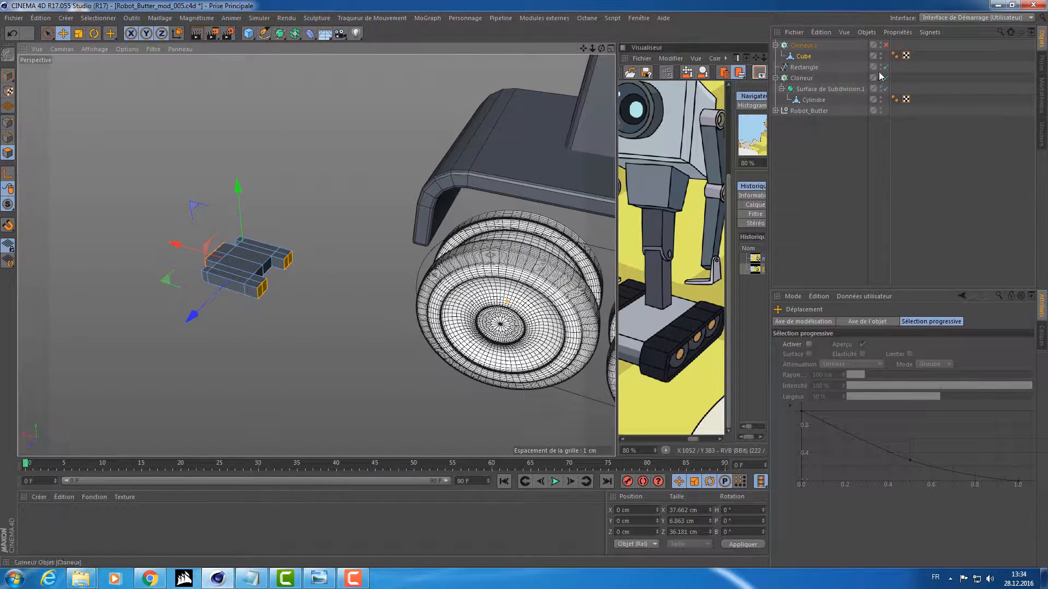
Re-enable the tread cloner and set its clone count to 17
click(885, 45)
alt+drag(481, 230, 382, 191)
click(809, 47)
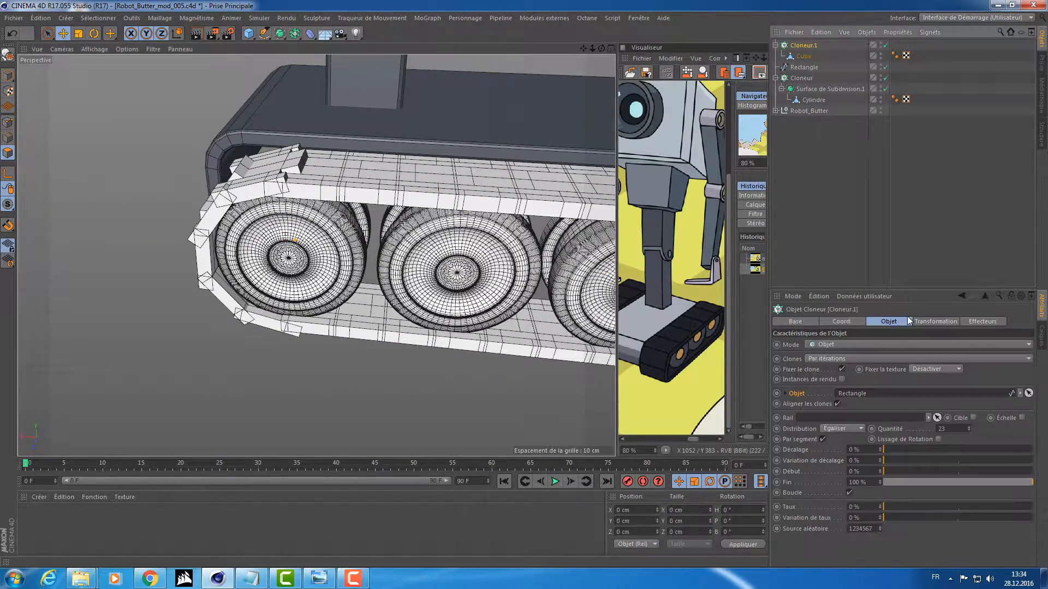
double_click(953, 429)
text(17)
key(Return)
scroll(955, 432, down, 2)
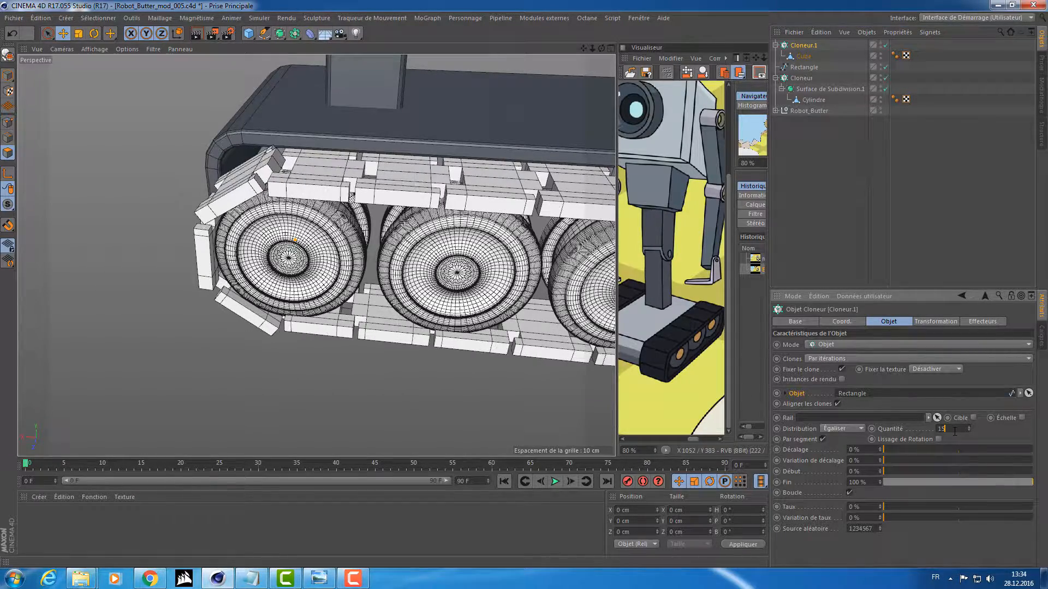
scroll(955, 431, up, 1)
scroll(955, 431, up, 1)
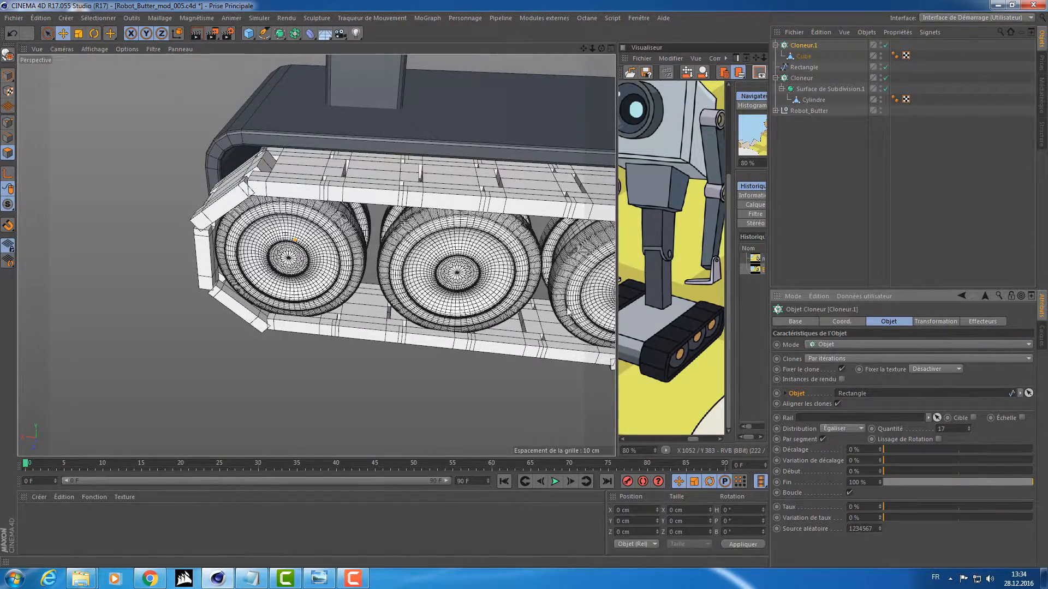
Examine from several angles how the cloned tread links mesh and wrap around the wheels
scroll(569, 311, down, 3)
alt+drag(510, 290, 383, 184)
scroll(388, 153, up, 3)
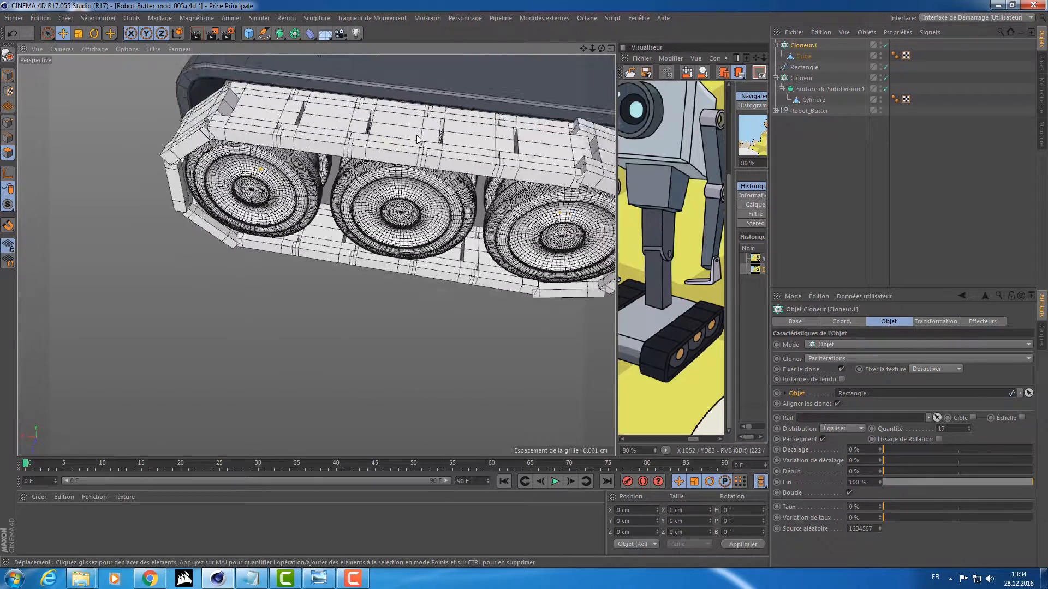
scroll(418, 139, up, 4)
scroll(427, 137, down, 2)
scroll(510, 261, down, 3)
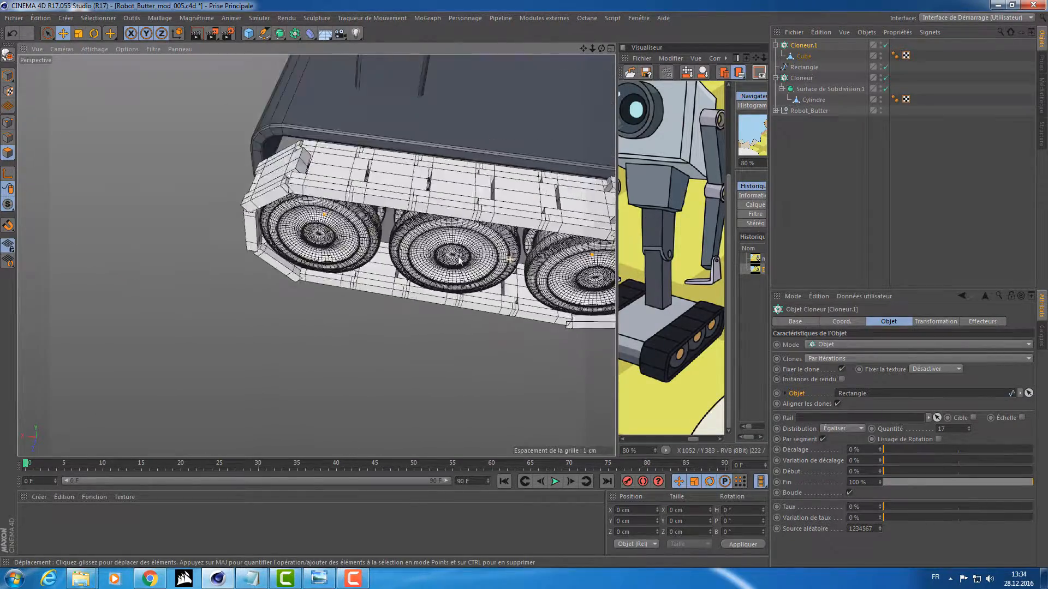
alt+drag(459, 261, 508, 313)
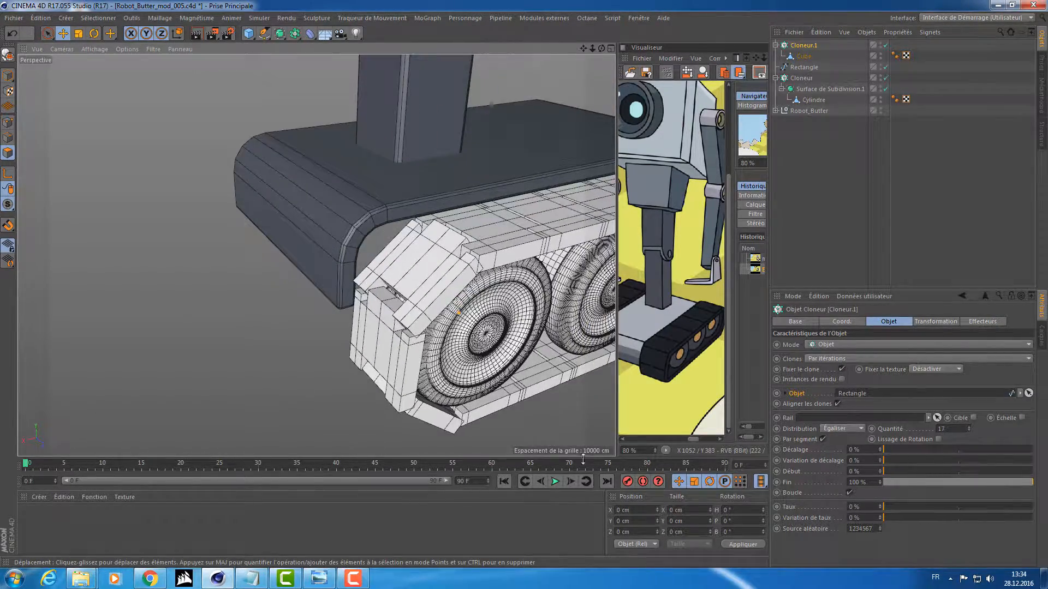
scroll(463, 386, down, 3)
alt+middle_drag(392, 284, 391, 229)
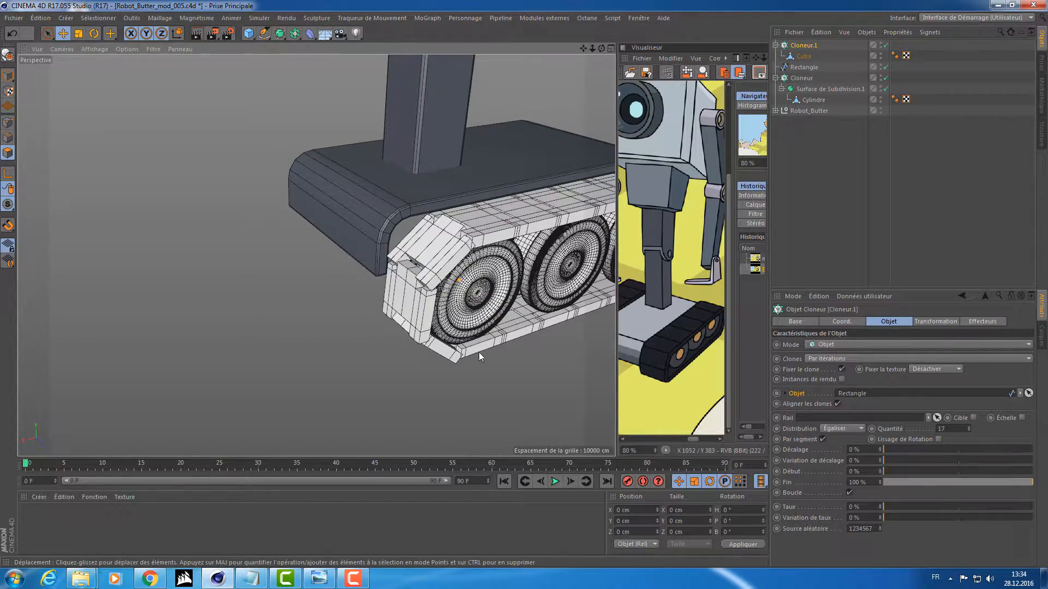
scroll(479, 356, up, 5)
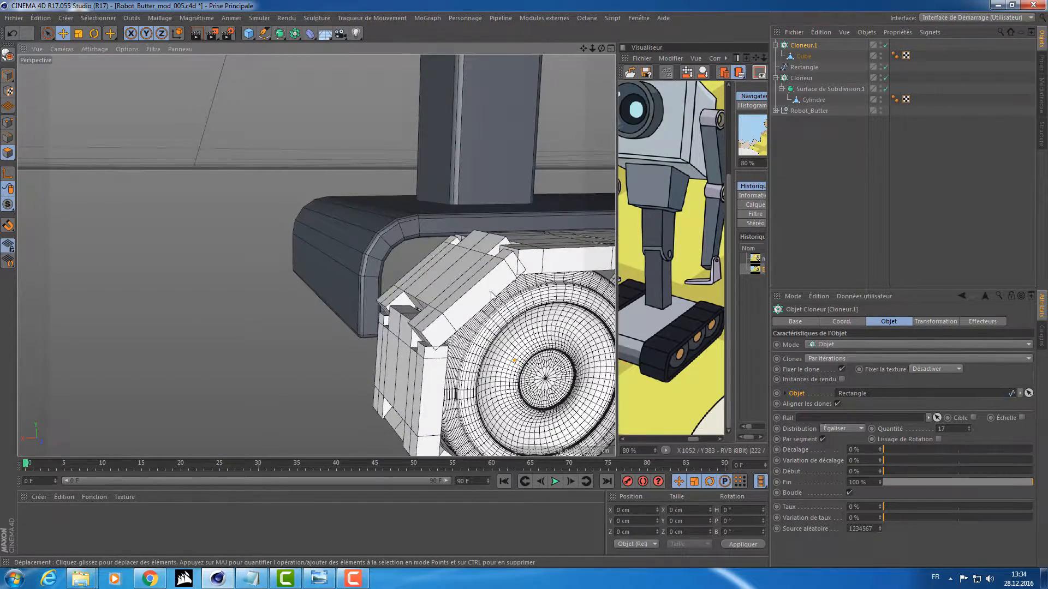
scroll(491, 292, down, 5)
alt+middle_drag(318, 299, 374, 234)
alt+drag(374, 235, 365, 261)
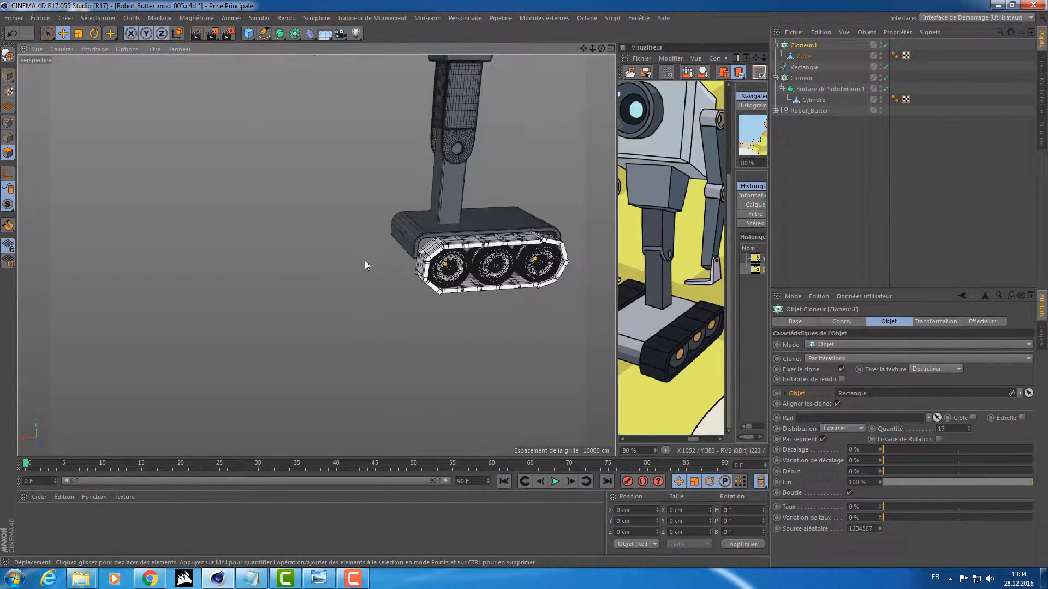
scroll(364, 261, up, 2)
Scale the source tread link down to about 17.7 cm along X and about 3.9 cm in height
click(803, 56)
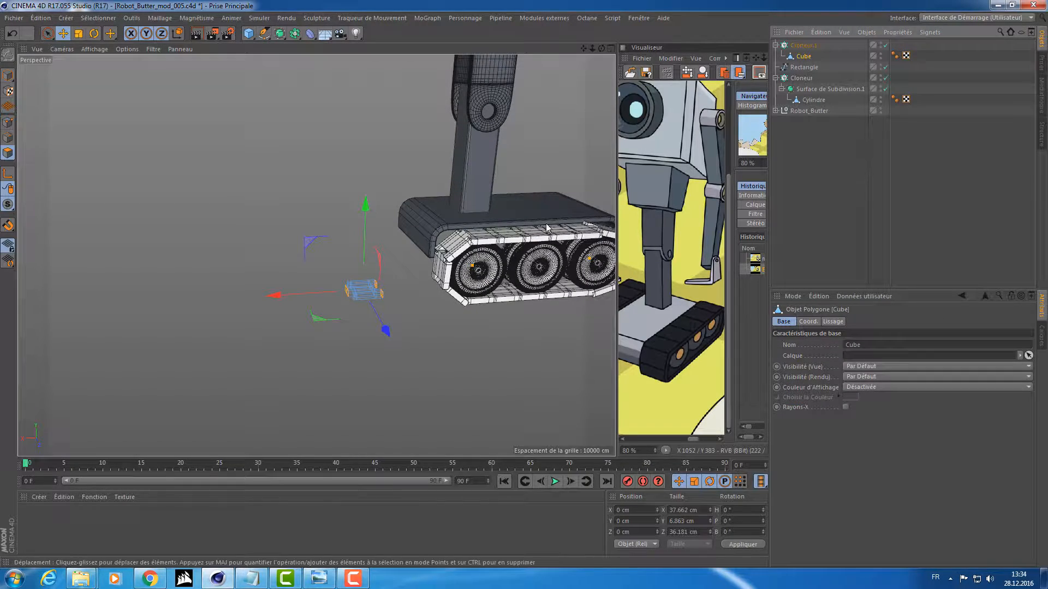
scroll(438, 300, up, 4)
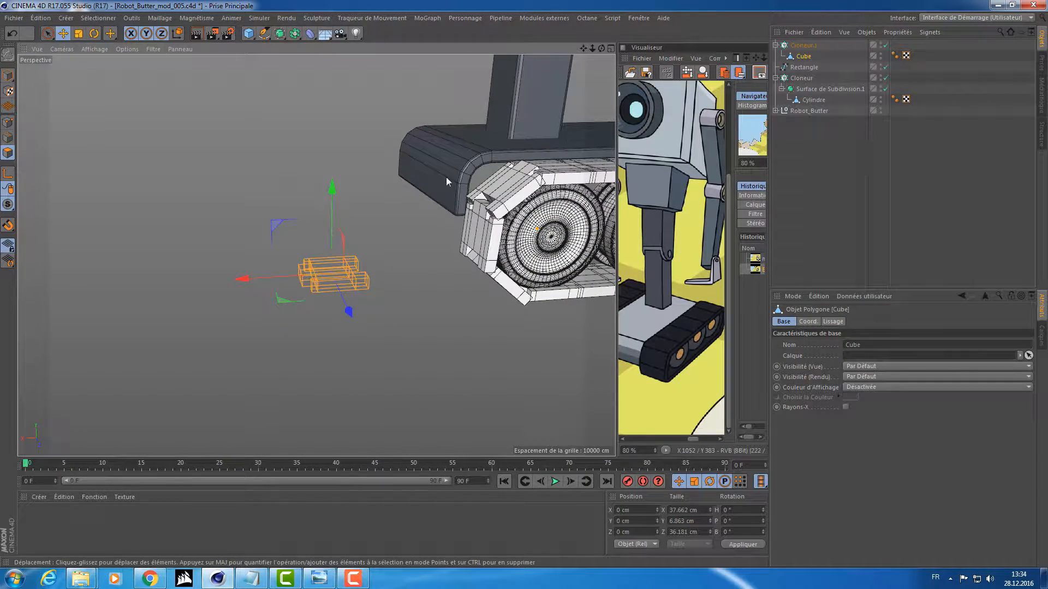
alt+drag(423, 250, 404, 319)
key(t)
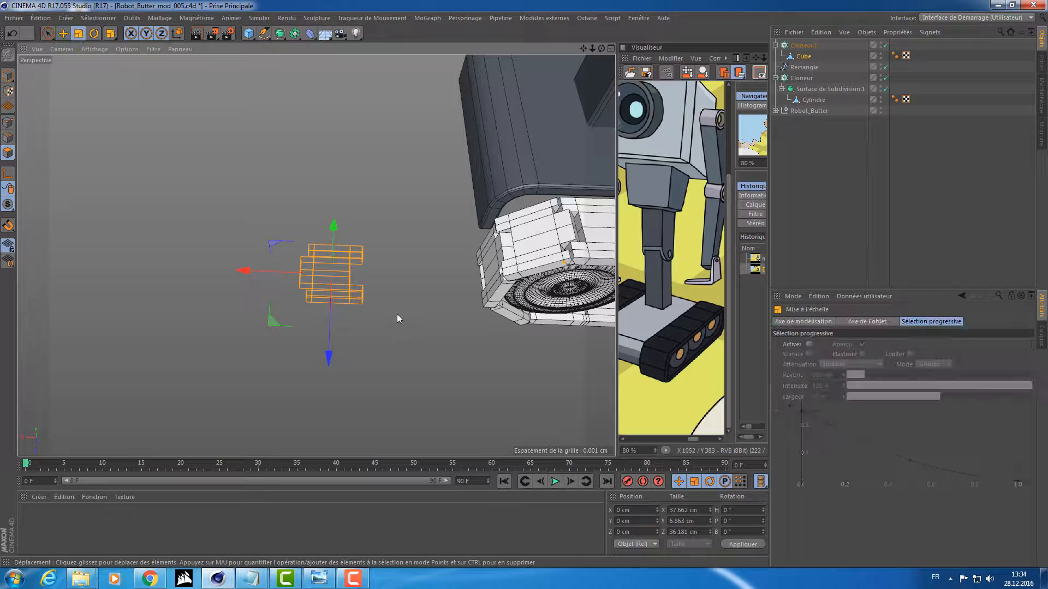
mouse_move(242, 270)
mouse_down()
mouse_move(217, 271)
mouse_move(286, 270)
mouse_move(278, 274)
mouse_move(374, 305)
mouse_move(455, 274)
mouse_move(402, 282)
mouse_move(375, 221)
mouse_move(322, 211)
mouse_move(260, 221)
mouse_move(317, 252)
mouse_move(191, 259)
mouse_up()
mouse_move(132, 286)
mouse_down()
mouse_move(151, 291)
mouse_move(144, 286)
mouse_up()
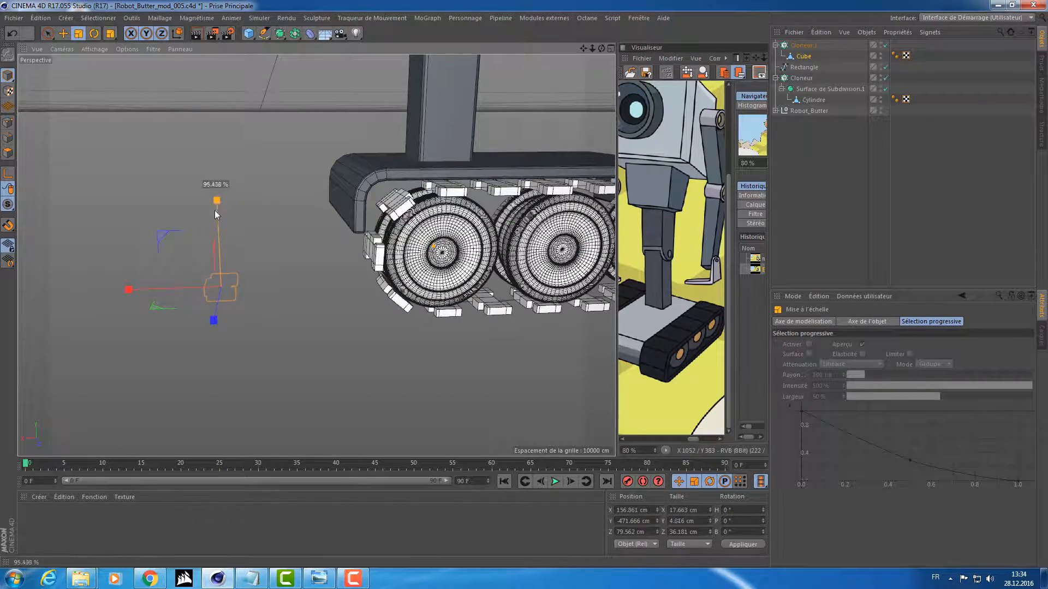
drag(215, 213, 476, 185)
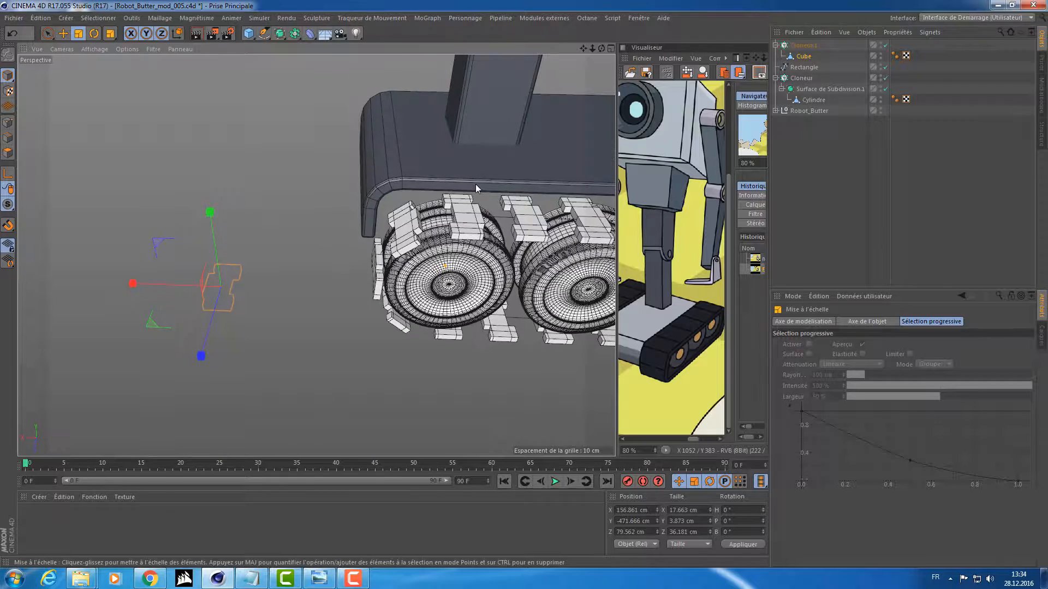
Set the tread cloner's clone count to 34 so the smaller links interlock around the wheels
click(797, 46)
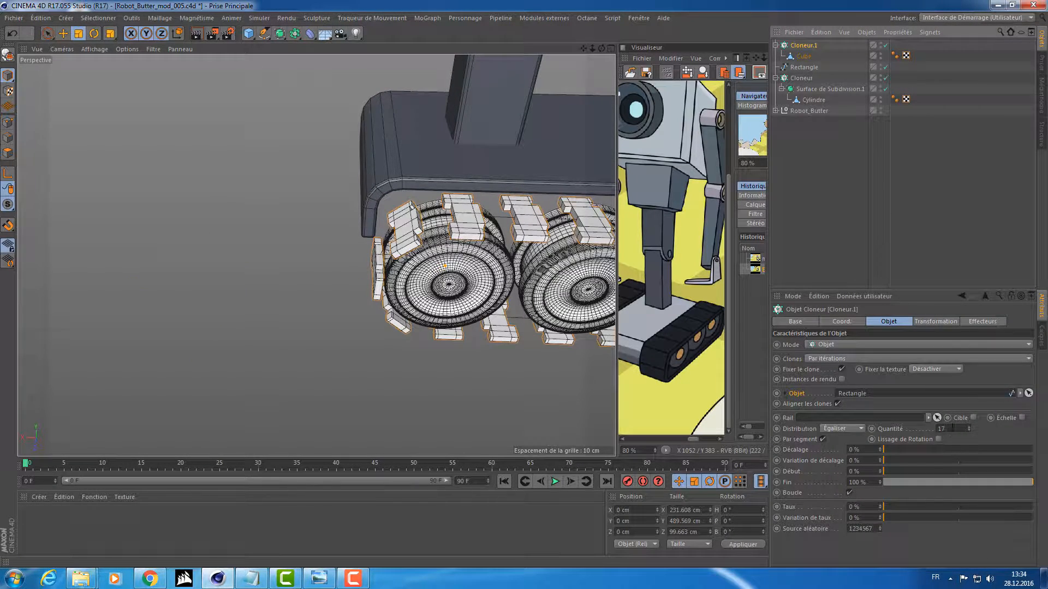
scroll(952, 429, up, 18)
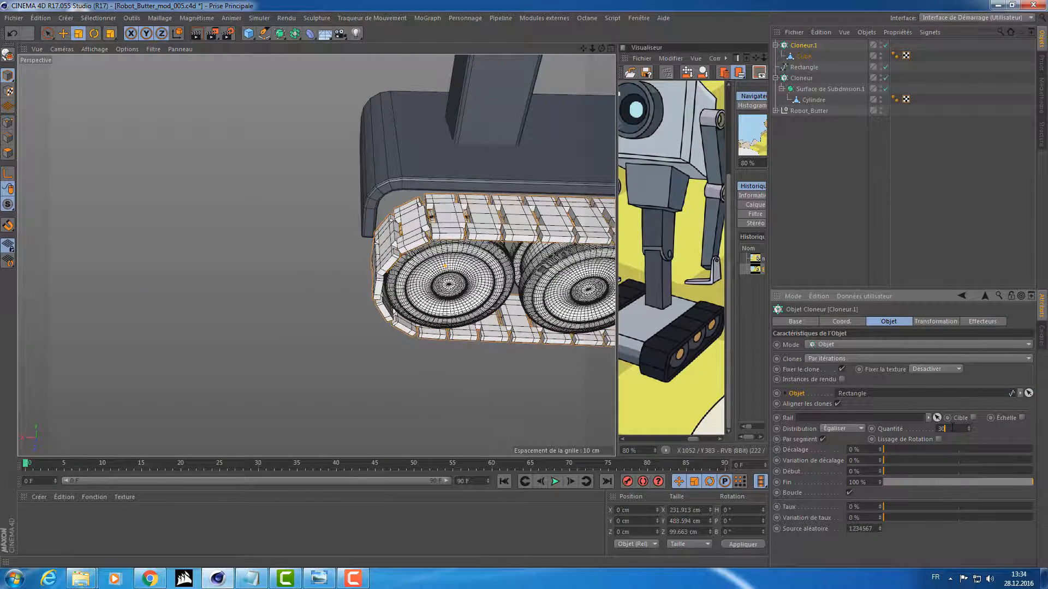
scroll(952, 429, up, 3)
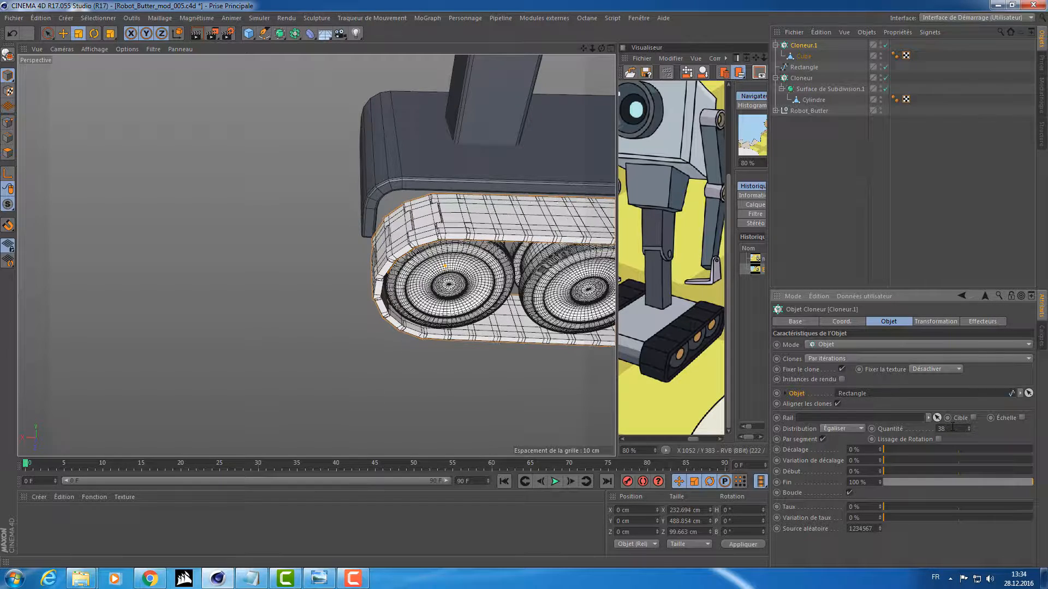
scroll(958, 431, down, 4)
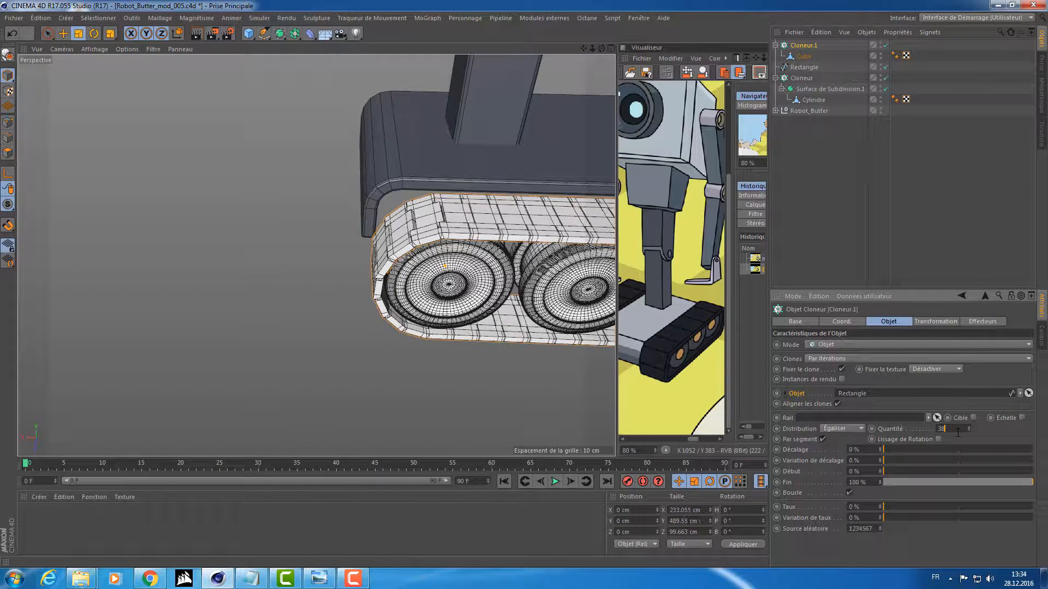
alt+drag(481, 328, 501, 286)
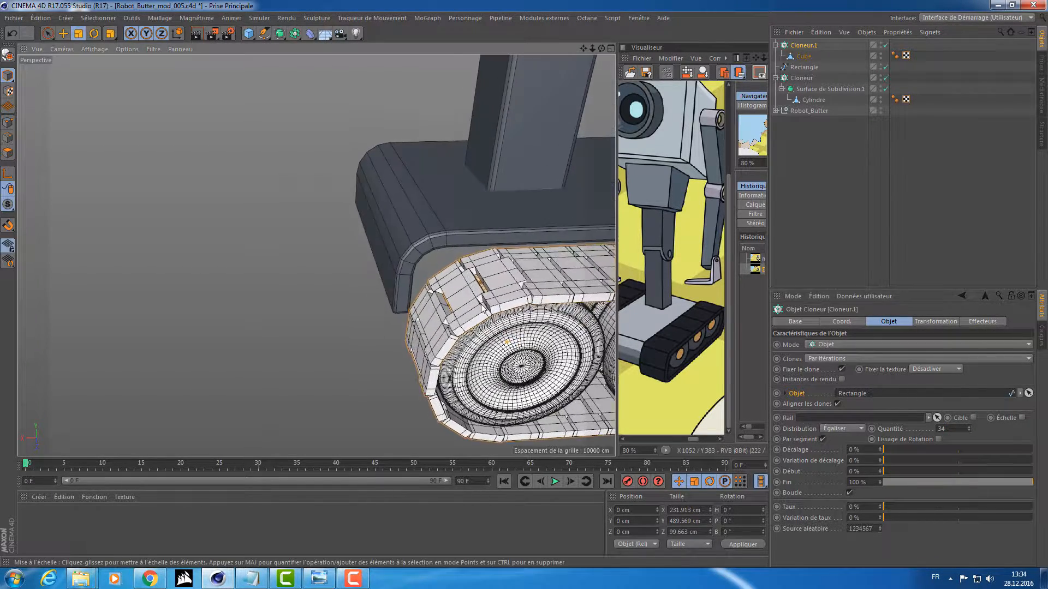
alt+middle_drag(501, 286, 474, 250)
Select only the end faces at both X ends of the source tread link, on its two teeth and central tongue
click(804, 57)
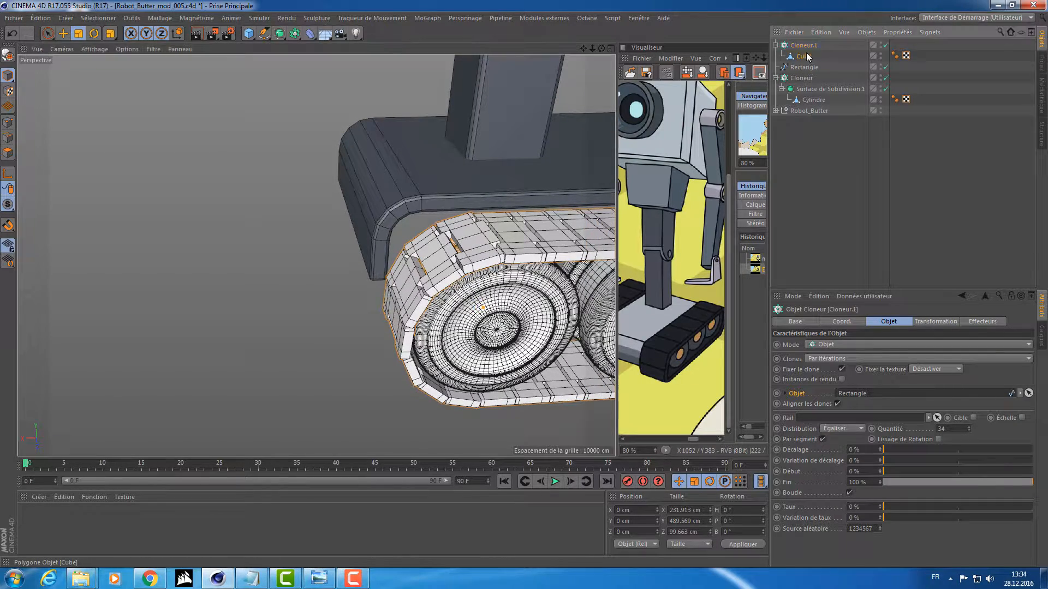
alt+middle_drag(317, 196, 368, 152)
click(8, 152)
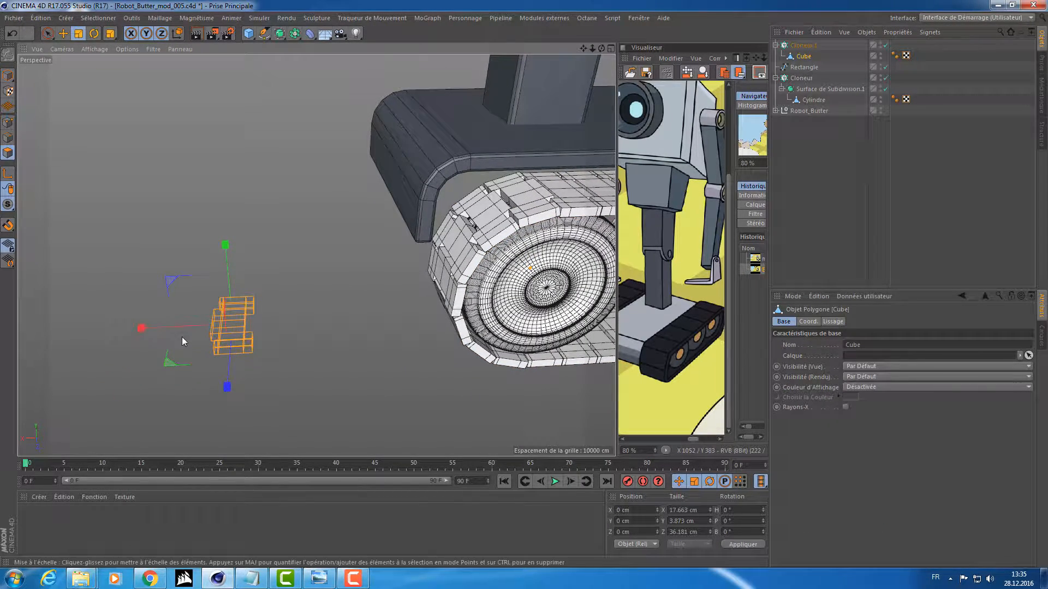
alt+middle_drag(257, 343, 291, 293)
middle_click(289, 291)
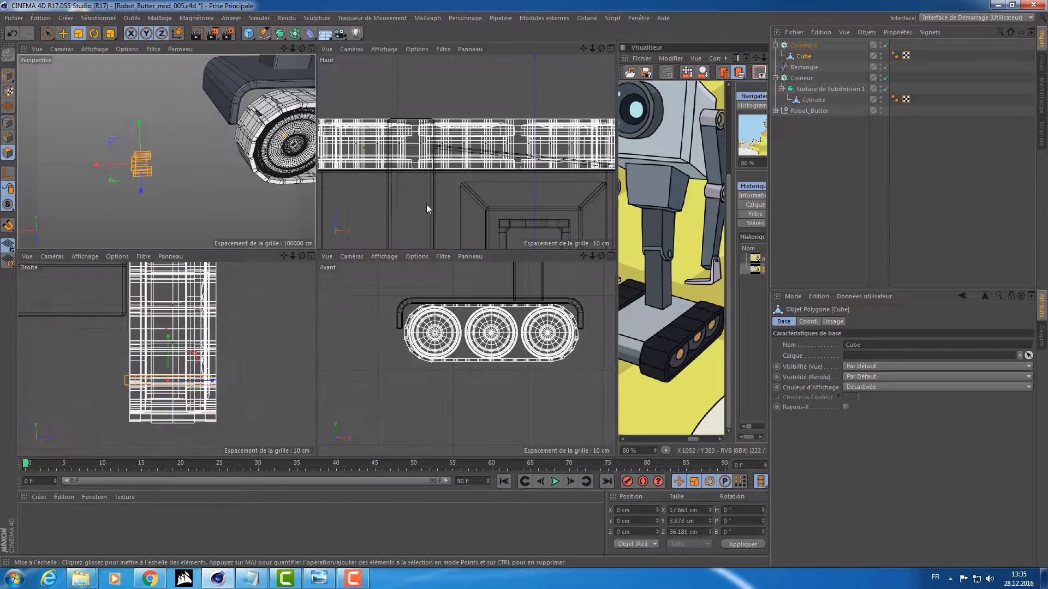
key(s)
key(s)
key(s)
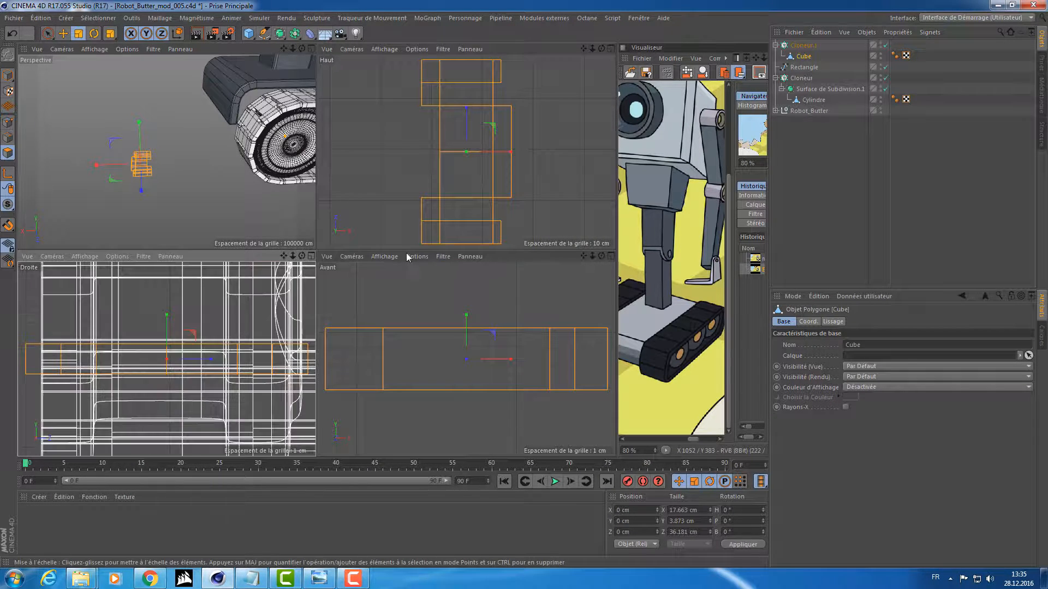
drag(48, 34, 82, 71)
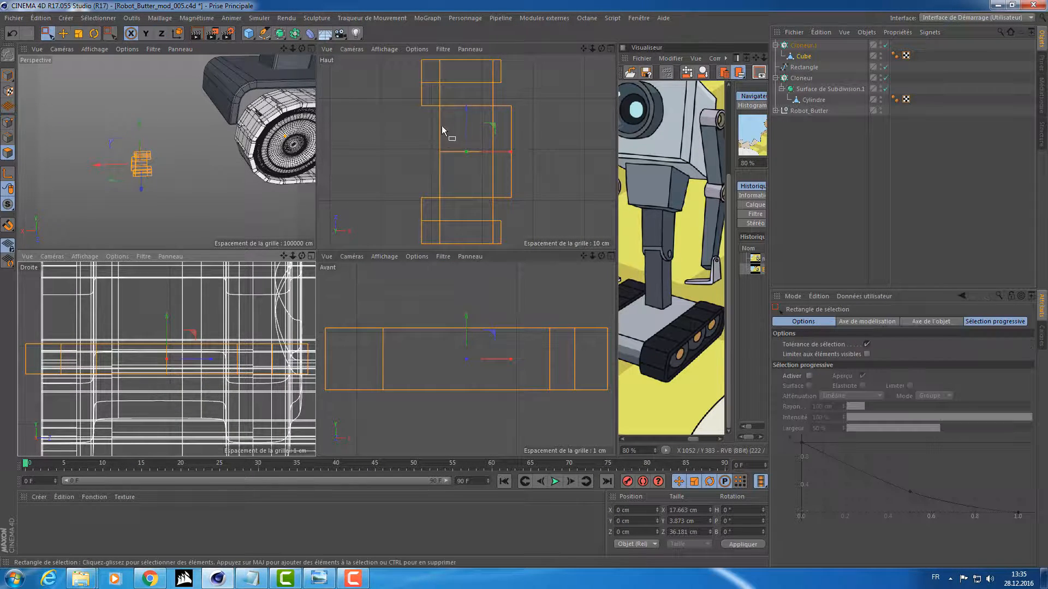
scroll(443, 127, down, 3)
drag(434, 249, 434, 249)
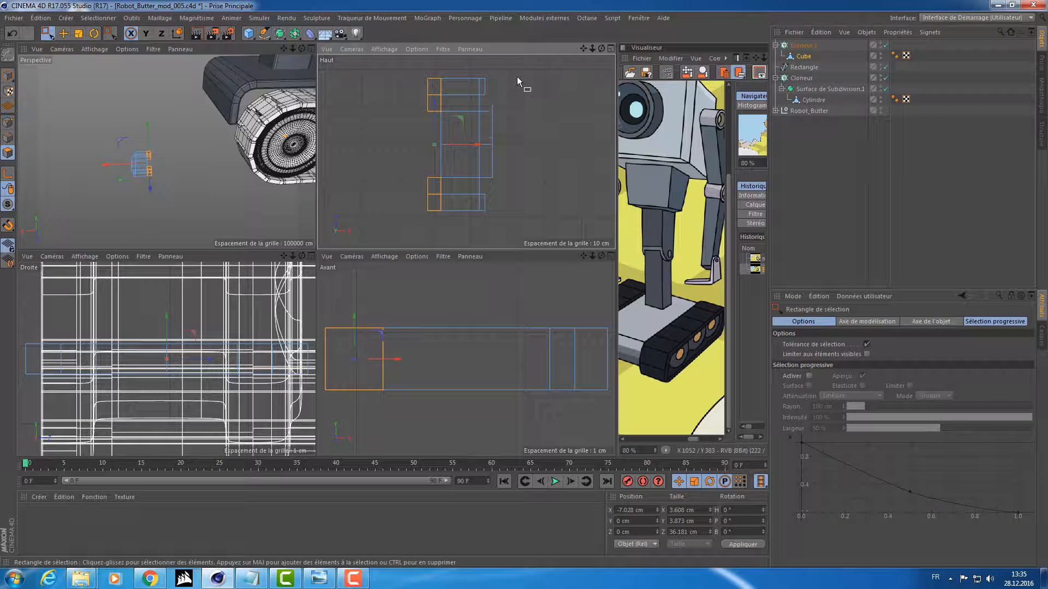
shift+drag(519, 87, 489, 200)
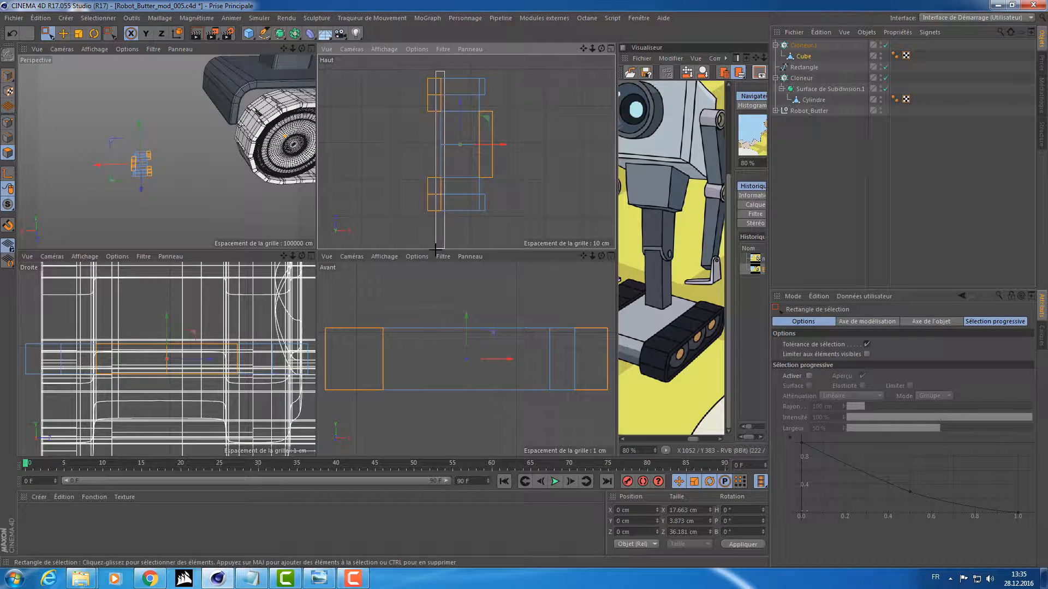
ctrl+drag(435, 250, 436, 250)
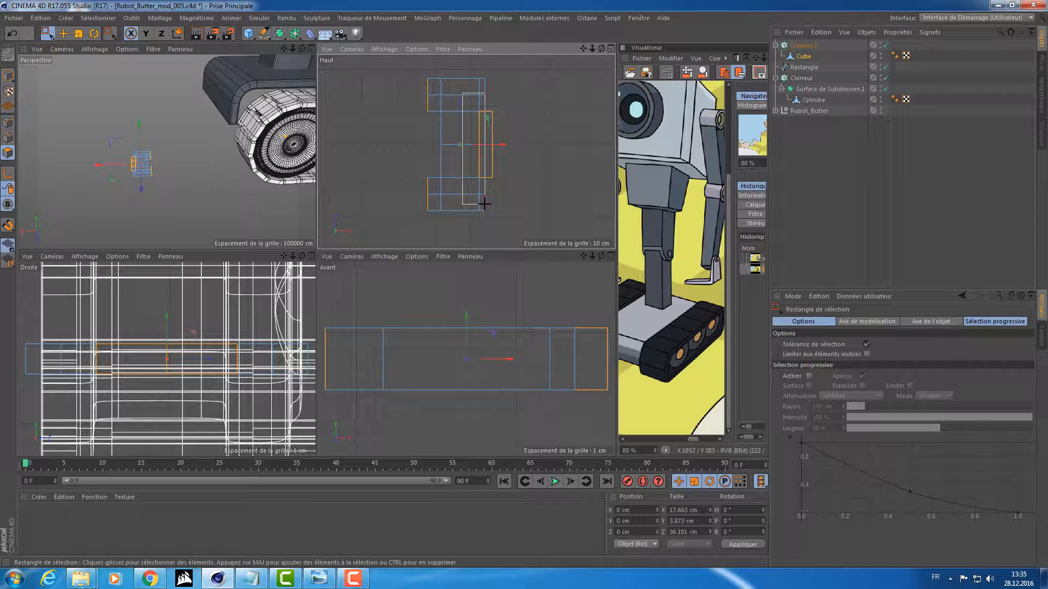
Scale the selected end faces along X so the tread link becomes about 16.8 cm long
alt+right_drag(254, 152, 295, 156)
alt+middle_drag(217, 166, 255, 145)
middle_click(255, 146)
scroll(385, 194, down, 3)
key(t)
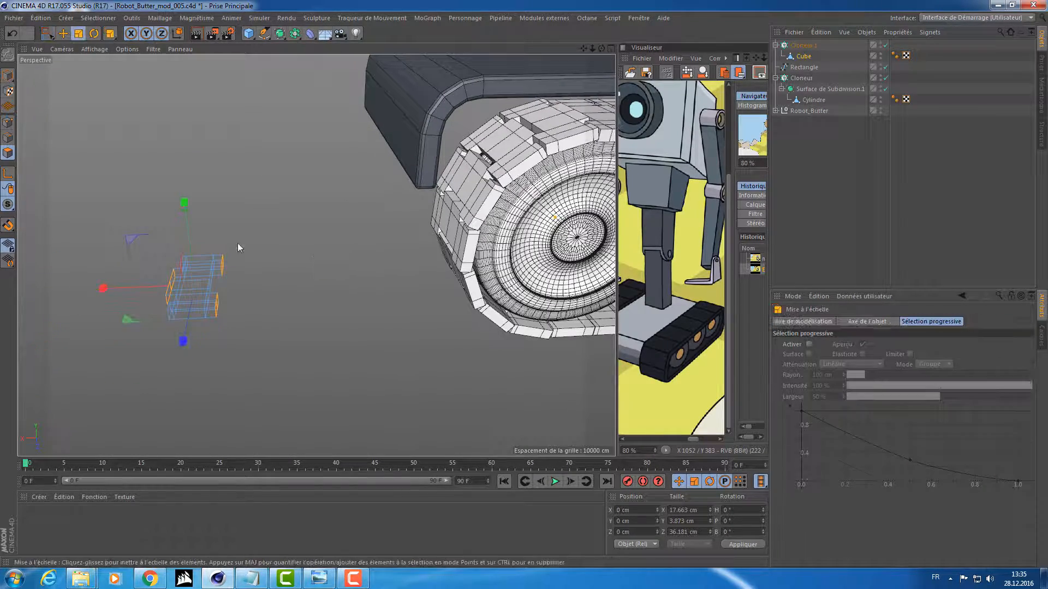
drag(97, 285, 185, 278)
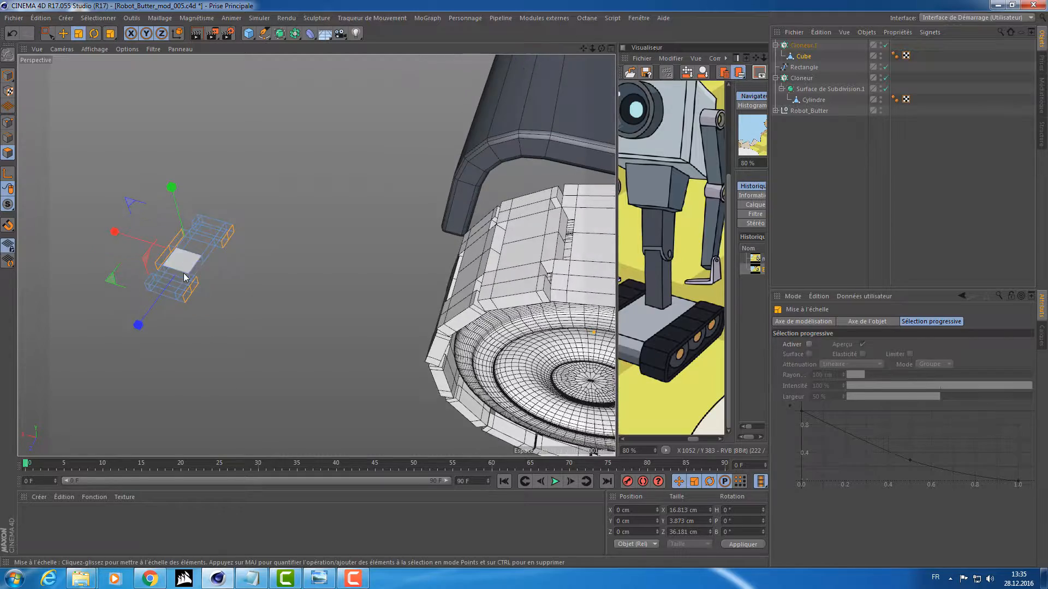
Extrude the end faces of the link's two teeth outward, lengthening the tread link to about 19.4 cm
scroll(185, 278, up, 3)
click(198, 297)
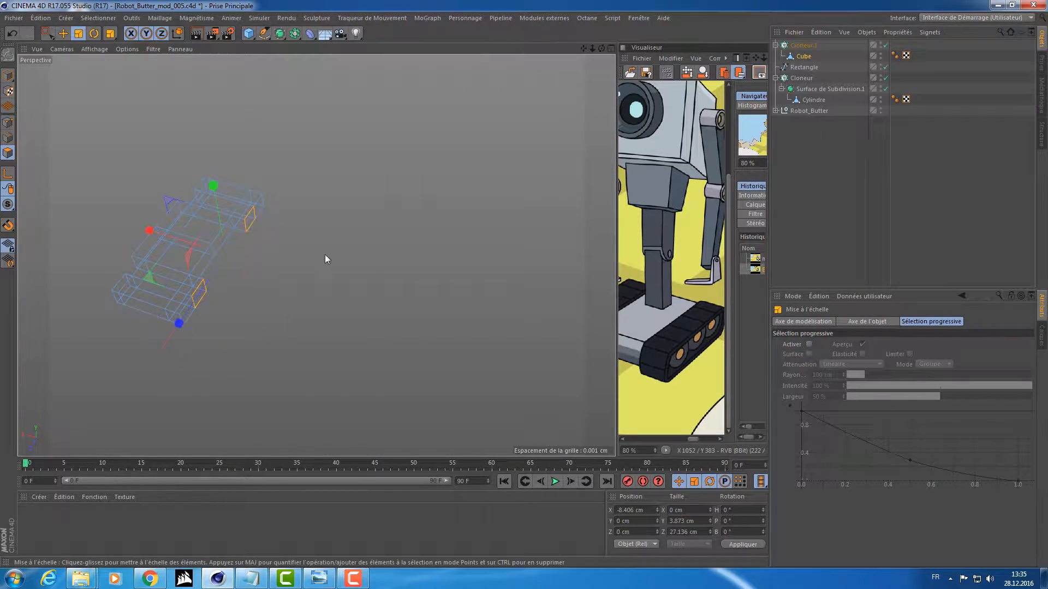
alt+drag(326, 259, 262, 272)
key(d)
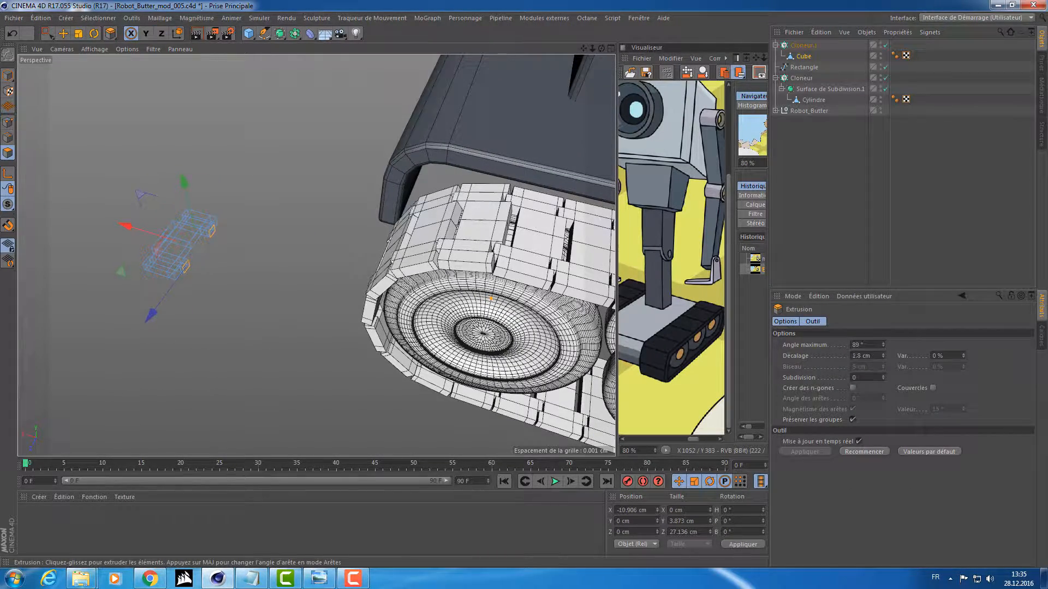
alt+drag(265, 282, 321, 224)
alt+middle_drag(321, 224, 405, 192)
Scale the whole source tread link down to about 13.6 cm along X and about 3 cm in height
click(9, 77)
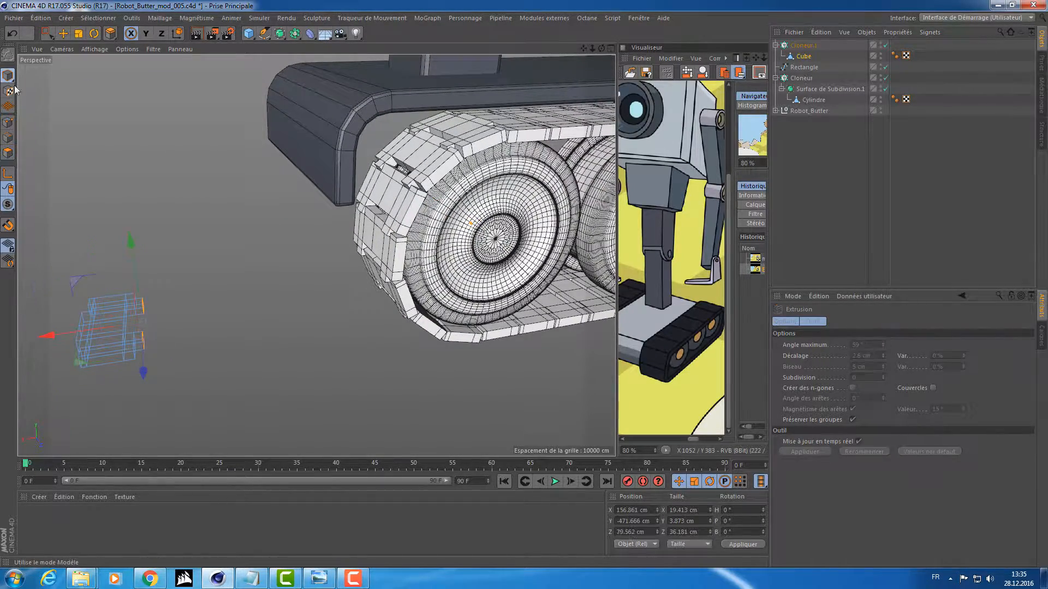
key(t)
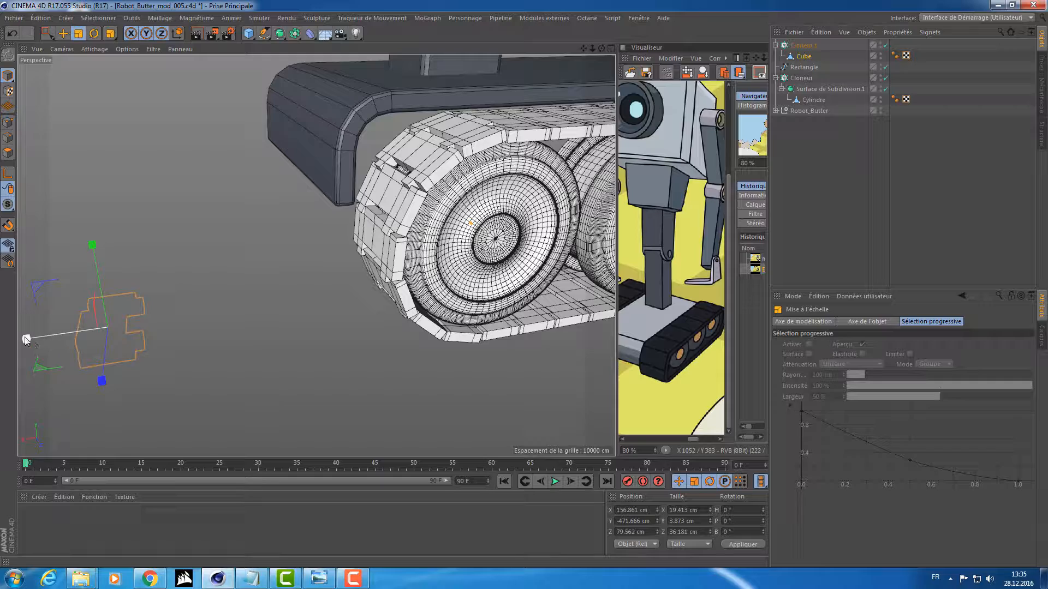
drag(25, 338, 50, 332)
drag(93, 247, 95, 268)
Raise the tread cloner's clone count to 48 to close the gaps between the smaller links
click(804, 46)
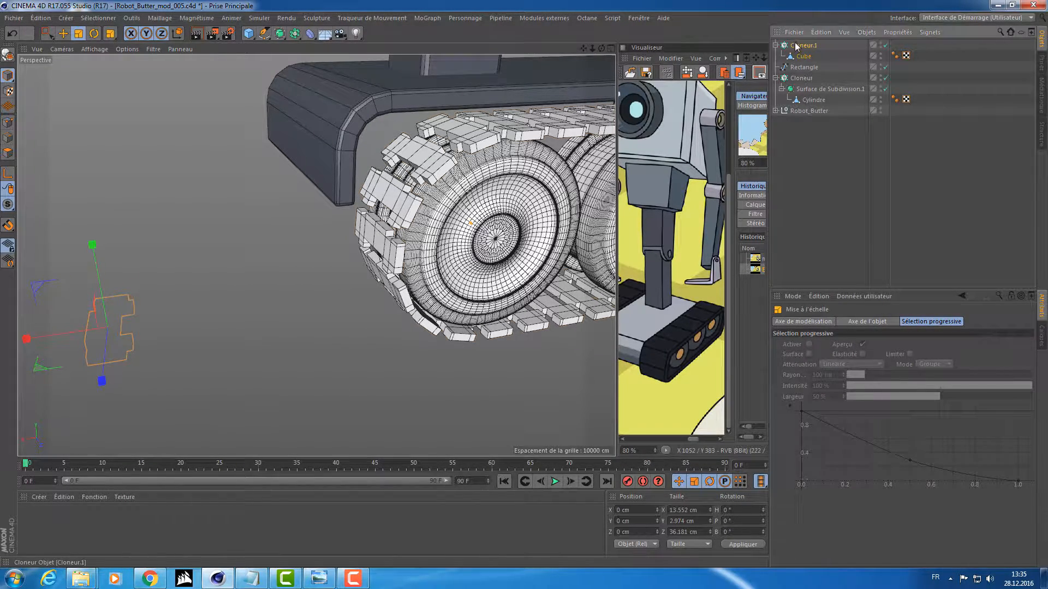
click(957, 433)
scroll(957, 433, up, 12)
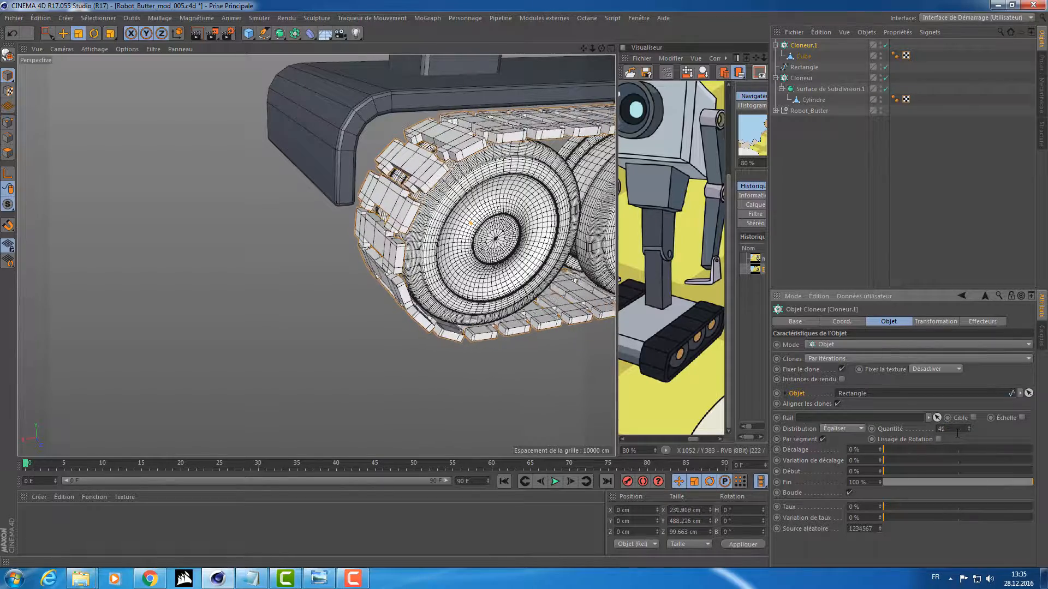
scroll(958, 432, up, 1)
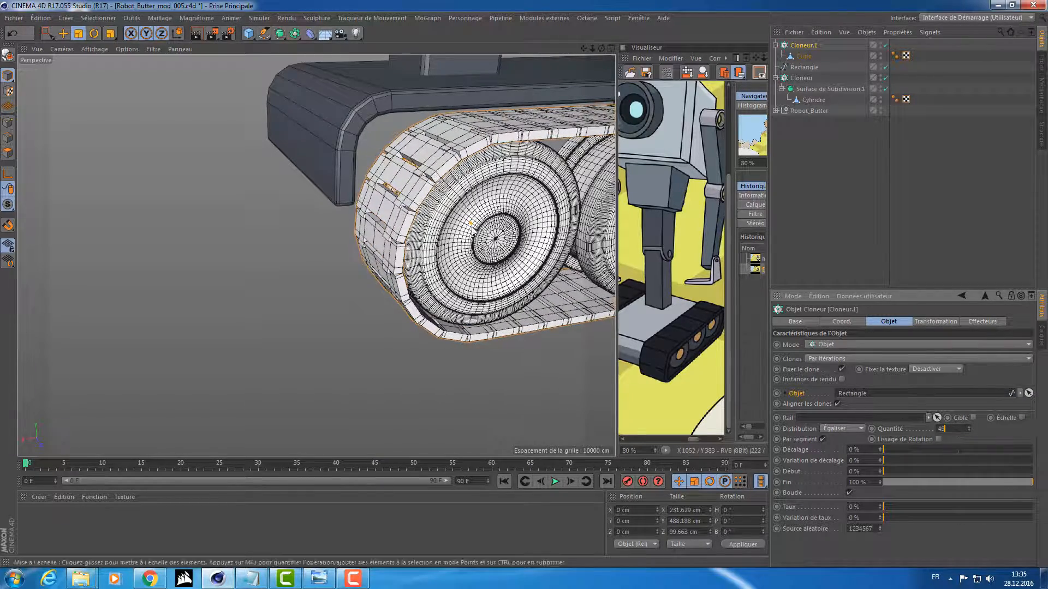
scroll(961, 431, down, 1)
scroll(447, 273, down, 4)
Check how the tread links mesh above the wheels and reduce the tread cloner's clone count to 46
alt+drag(437, 279, 333, 381)
scroll(482, 166, up, 10)
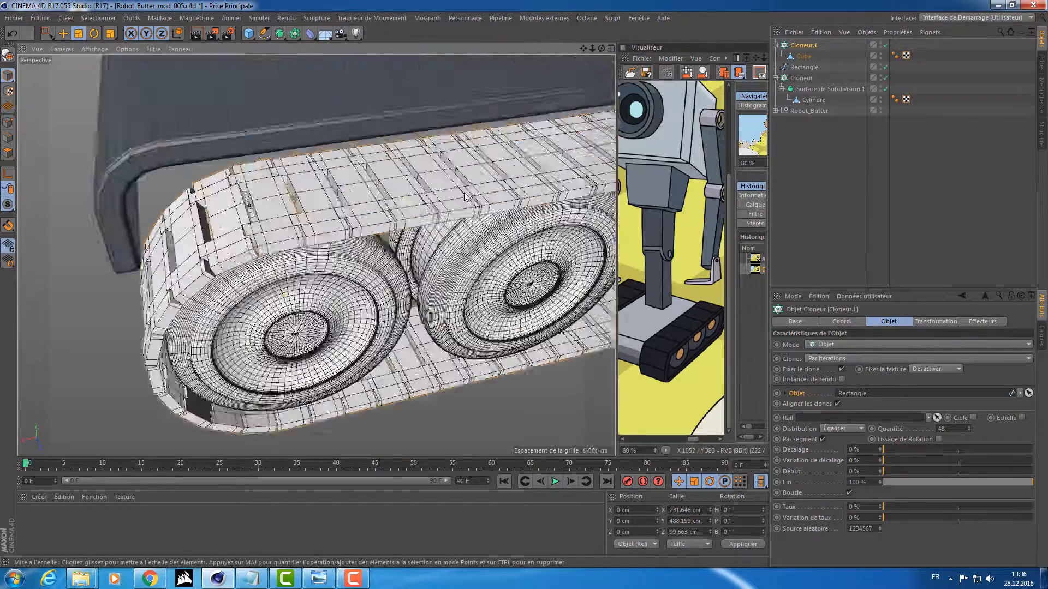
scroll(464, 198, down, 4)
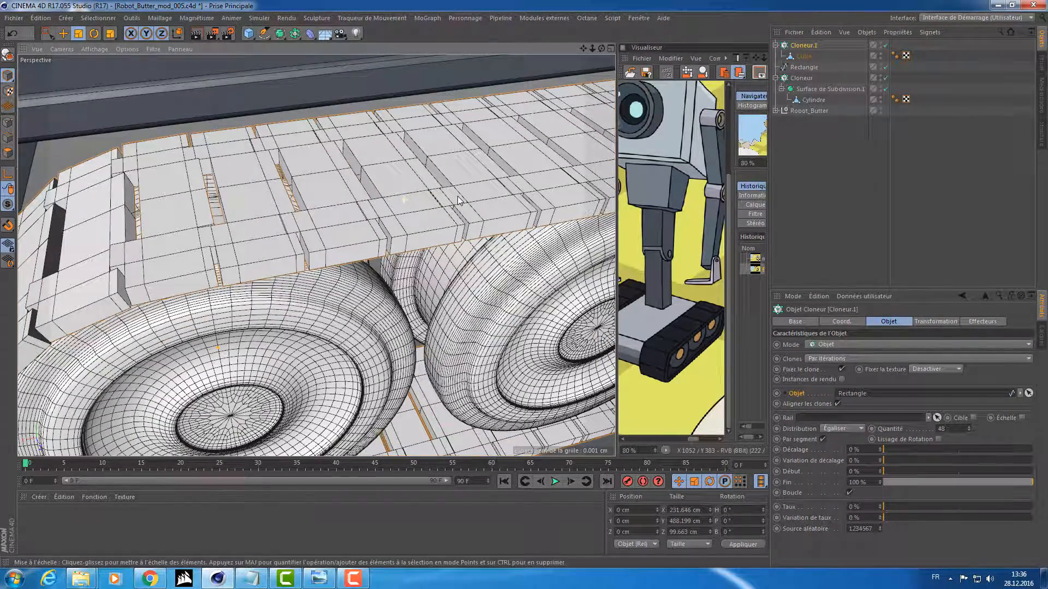
scroll(955, 424, down, 3)
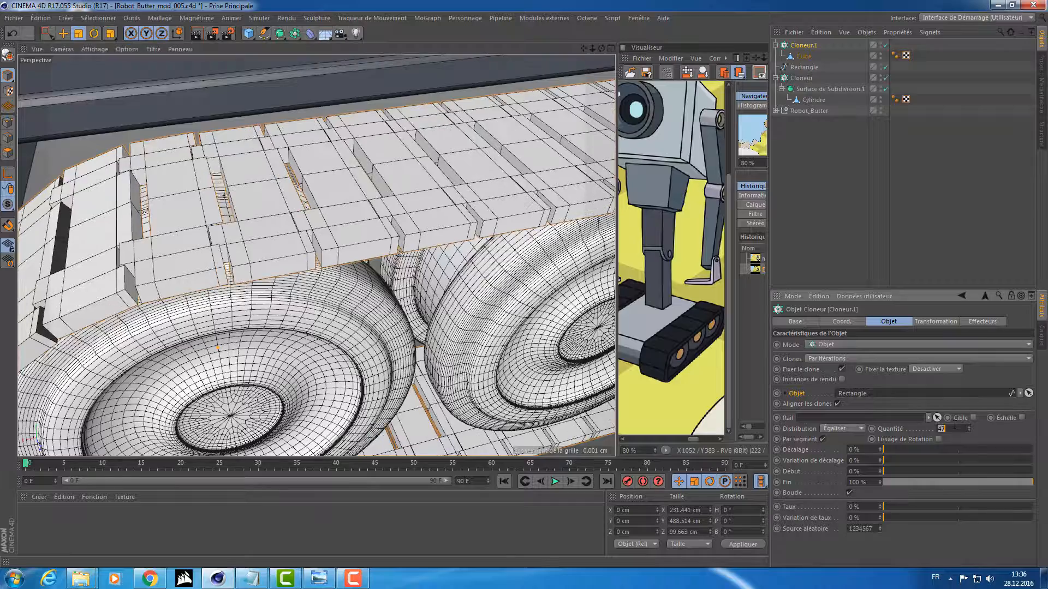
scroll(955, 424, up, 2)
scroll(955, 425, down, 1)
scroll(367, 275, down, 6)
Deselect everything and examine the track around the wheels and its proportions on the whole robot from several angles
alt+drag(393, 263, 485, 242)
scroll(388, 254, down, 9)
alt+middle_drag(377, 229, 345, 318)
alt+right_drag(366, 385, 486, 363)
alt+drag(384, 225, 396, 277)
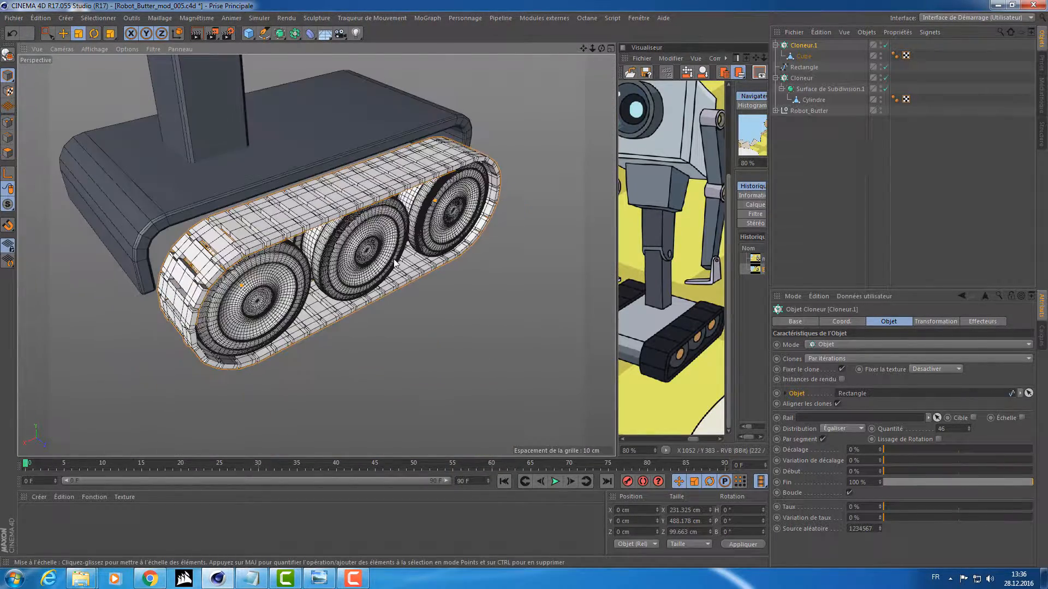
click(47, 36)
click(497, 103)
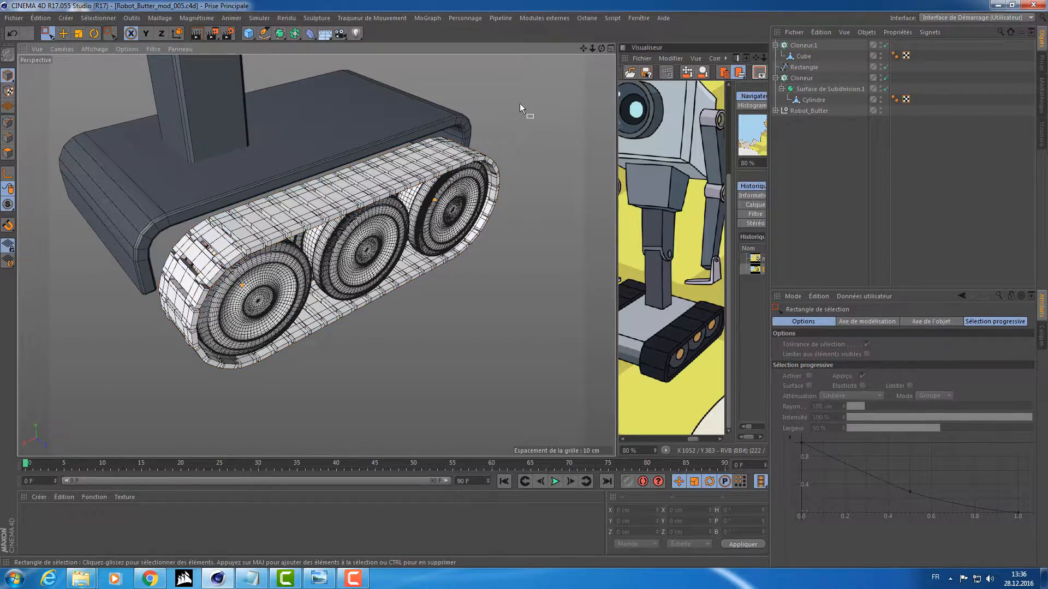
scroll(503, 110, down, 3)
alt+middle_drag(503, 110, 503, 191)
alt+drag(503, 191, 418, 250)
scroll(460, 118, down, 3)
scroll(508, 141, up, 3)
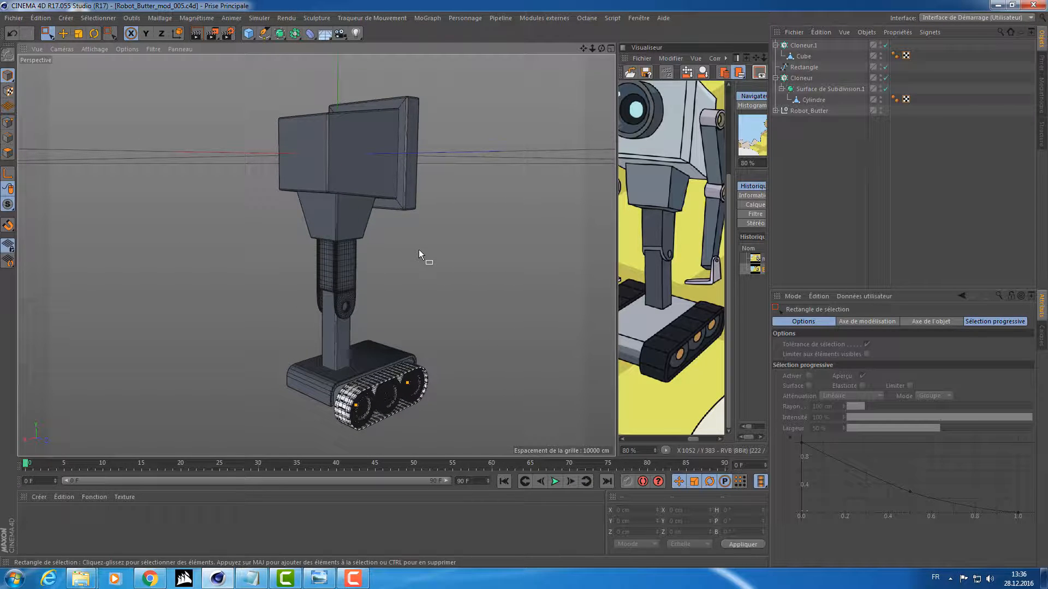
click(353, 580)
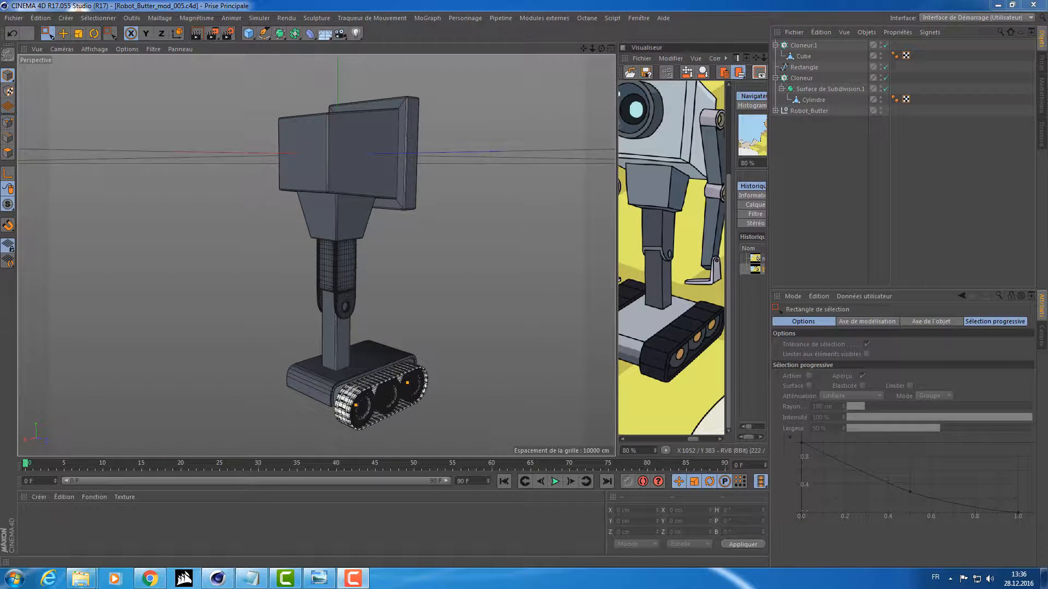
click(501, 44)
Move the tread cloner, its rectangle path and the wheel cloner together slightly along Z toward the robot's base, then deselect them
alt+drag(507, 181, 474, 198)
alt+middle_drag(423, 357, 421, 304)
alt+right_drag(366, 328, 408, 281)
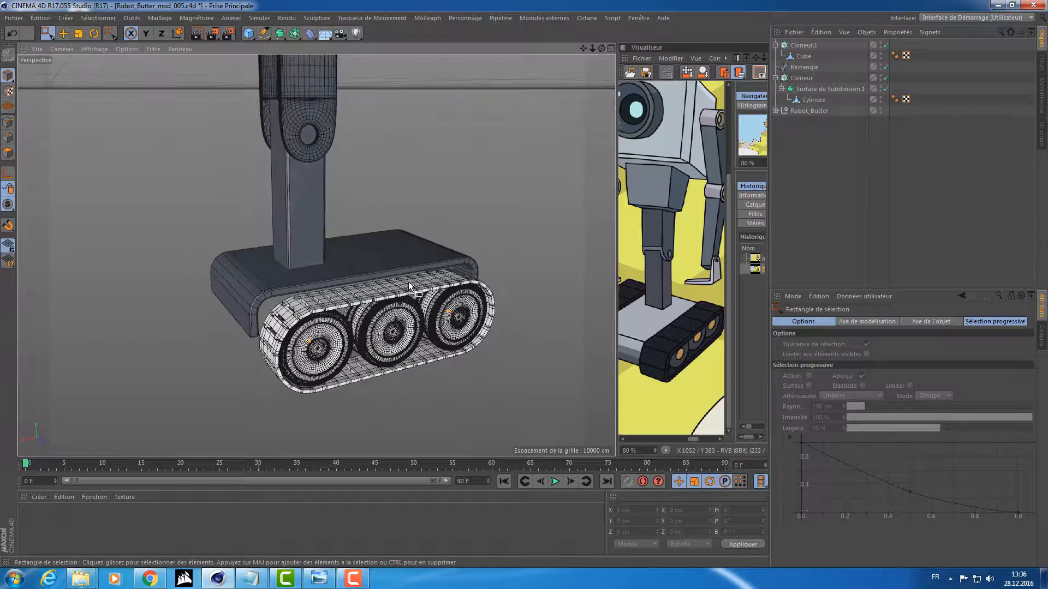
alt+drag(408, 282, 501, 276)
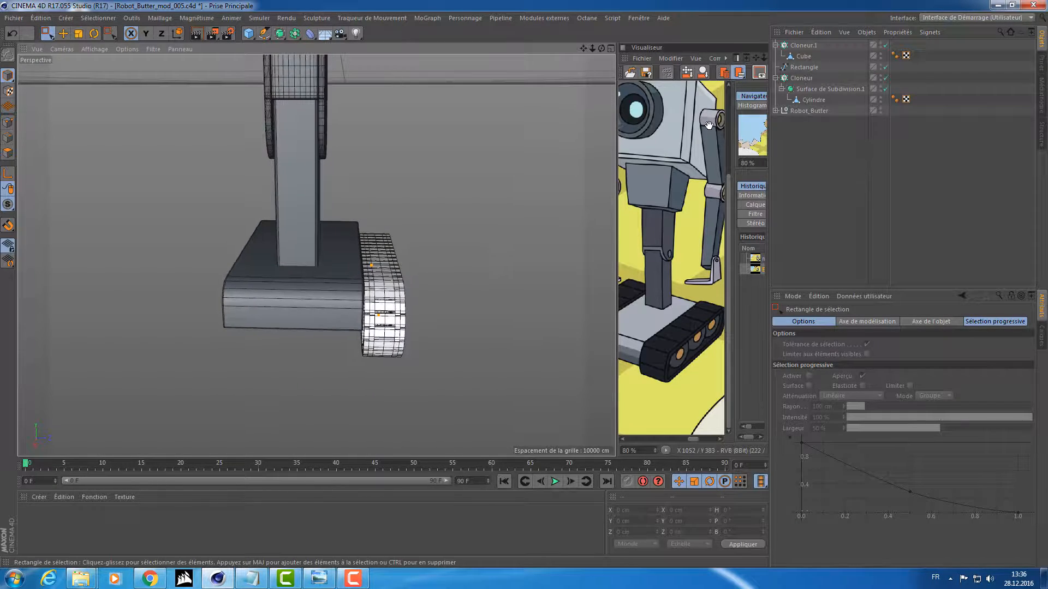
click(807, 46)
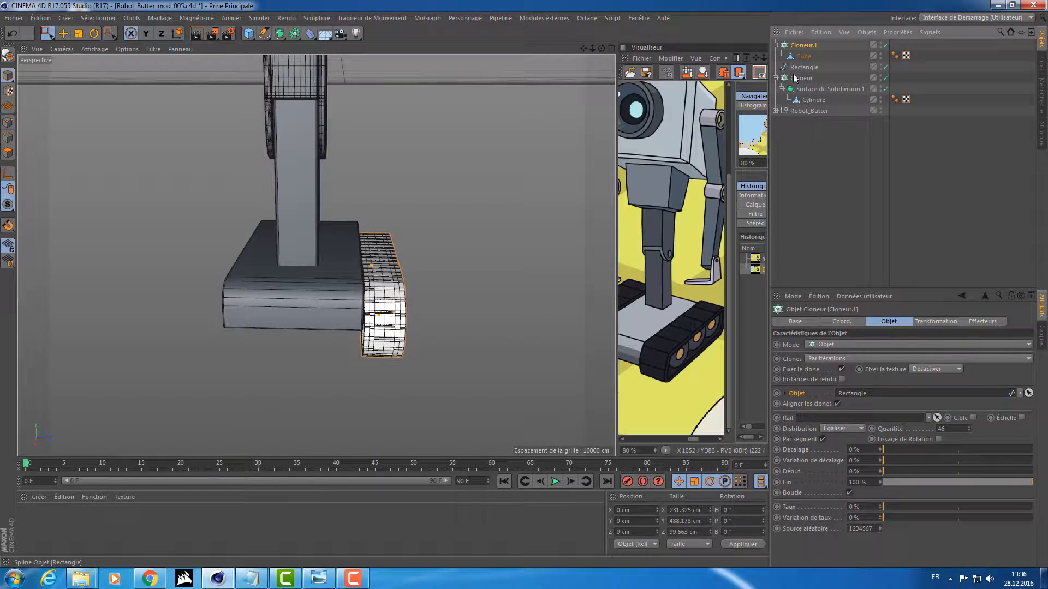
shift+click(795, 78)
key(e)
drag(412, 81, 411, 81)
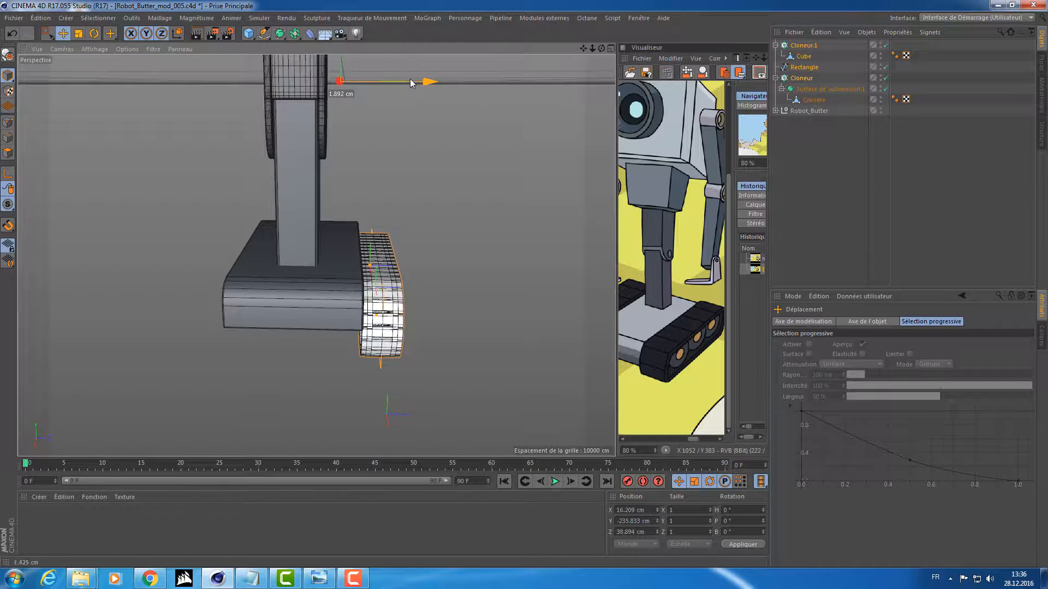
alt+drag(456, 215, 245, 235)
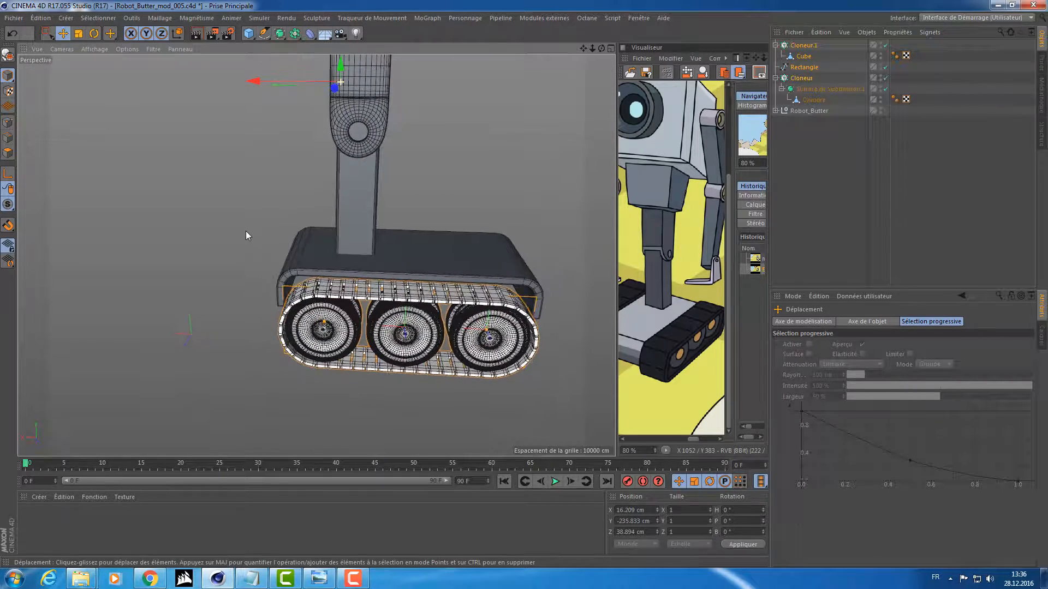
click(140, 254)
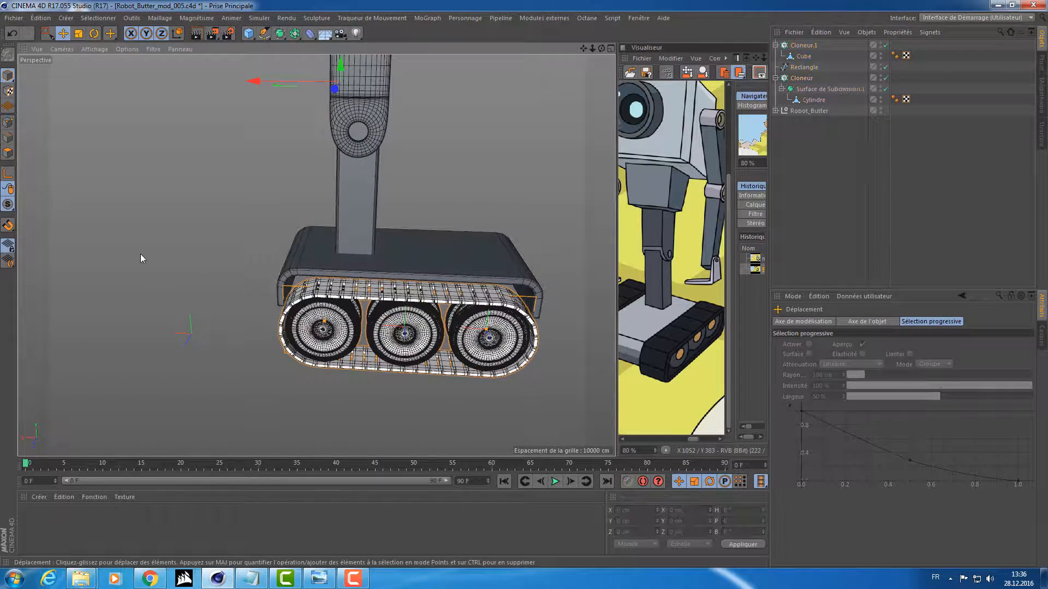
Set the perspective view's level of detail to low (Faible)
alt+drag(262, 281, 387, 300)
mouse_move(417, 296)
alt+right_down()
mouse_move(567, 295)
mouse_move(426, 296)
alt+right_up()
alt+drag(426, 289, 320, 286)
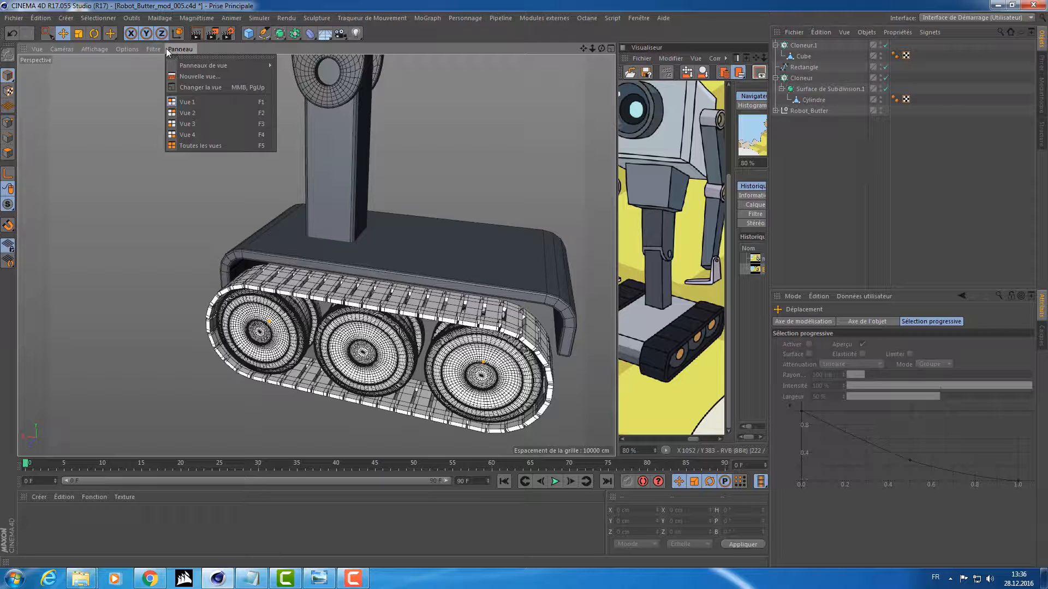
mouse_move(126, 49)
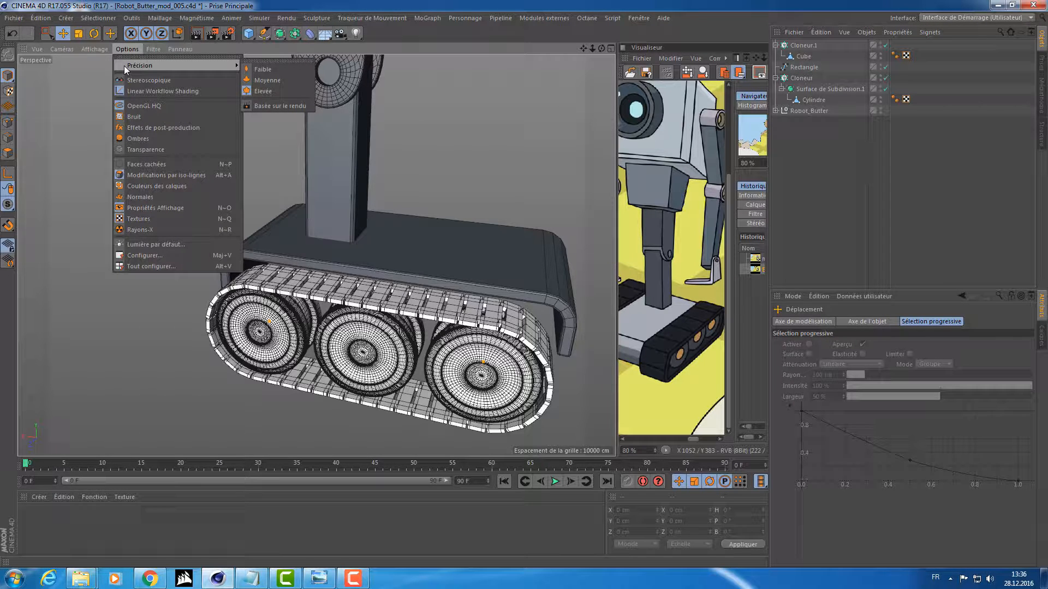
click(296, 70)
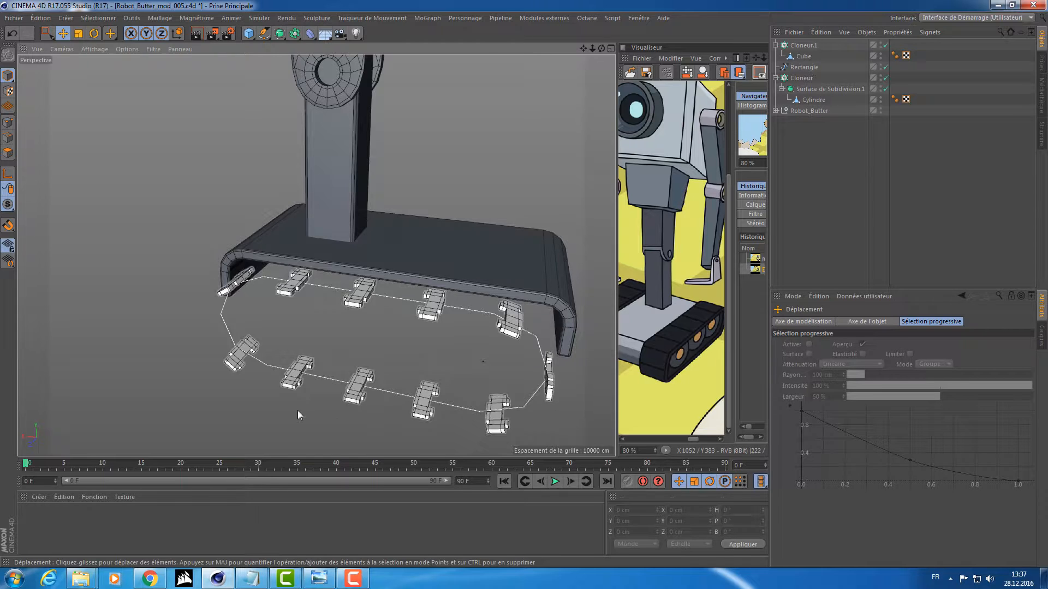
Select the tread link and examine the low-detail track preview beneath the robot's base from several angles
click(811, 52)
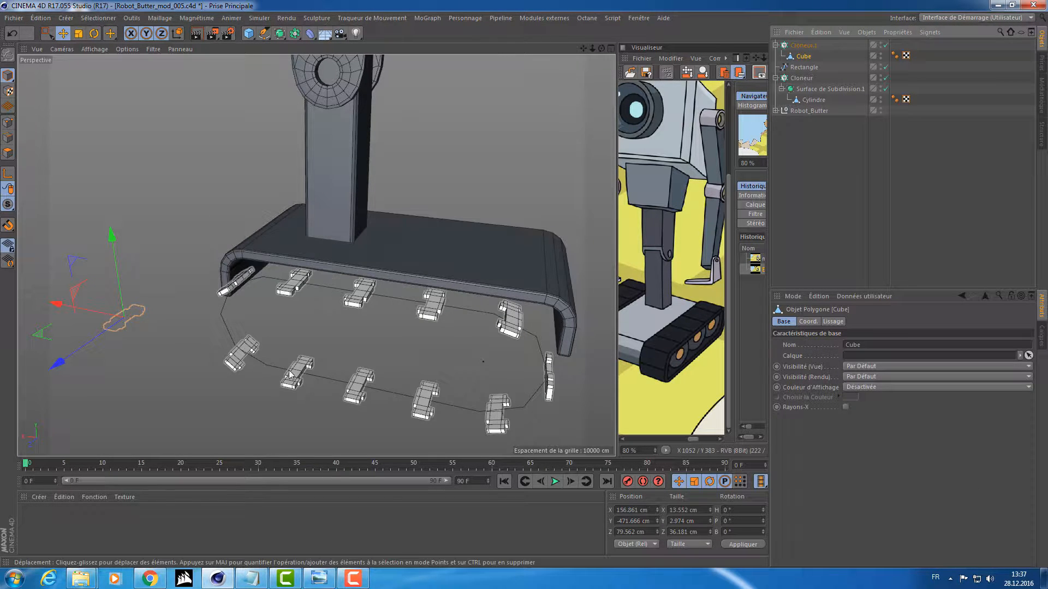
mouse_move(451, 178)
alt+right_down()
mouse_move(384, 179)
mouse_move(384, 166)
mouse_move(423, 152)
mouse_move(406, 139)
mouse_move(446, 278)
mouse_move(339, 301)
mouse_move(375, 362)
alt+right_up()
alt+middle_drag(375, 362, 366, 204)
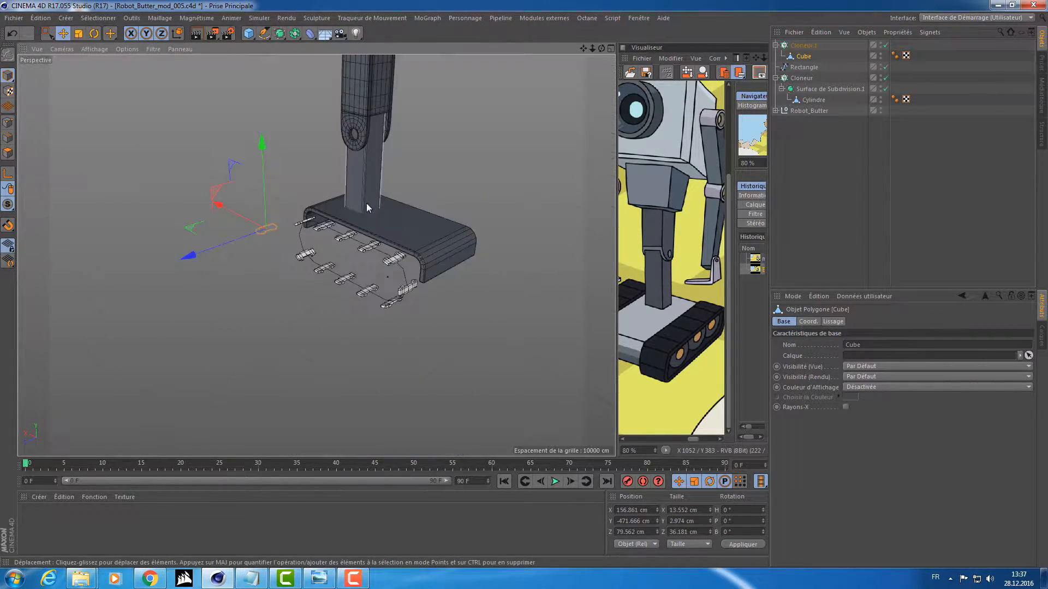
alt+right_drag(366, 203, 366, 218)
alt+drag(365, 217, 461, 213)
alt+middle_drag(461, 213, 326, 283)
alt+right_drag(327, 283, 286, 267)
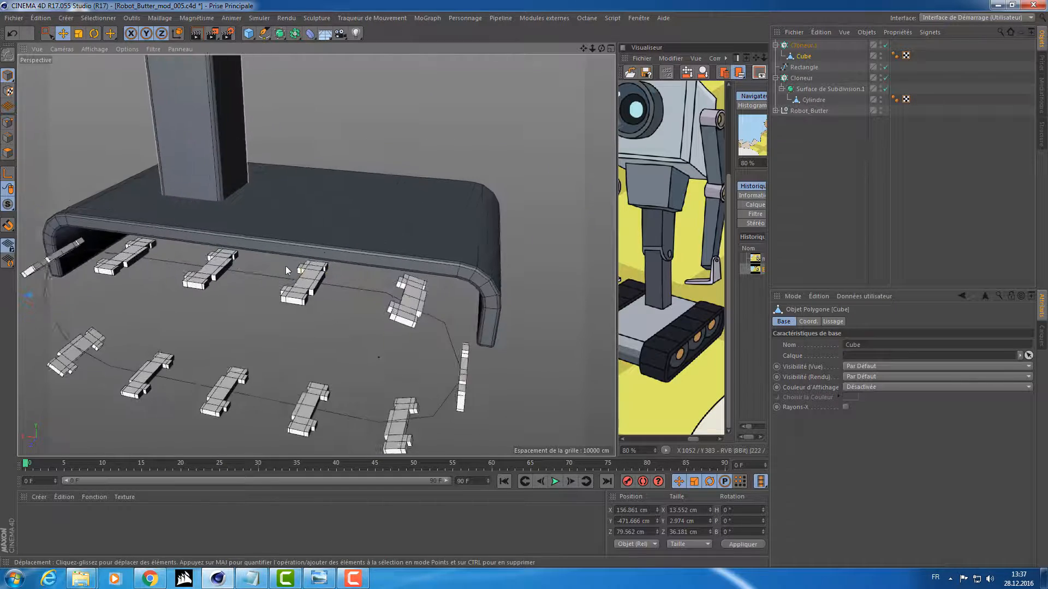
alt+middle_drag(286, 266, 345, 233)
alt+right_drag(345, 233, 312, 229)
Restore the perspective view's full level of detail and check how the track and wheels sit against the base
click(157, 51)
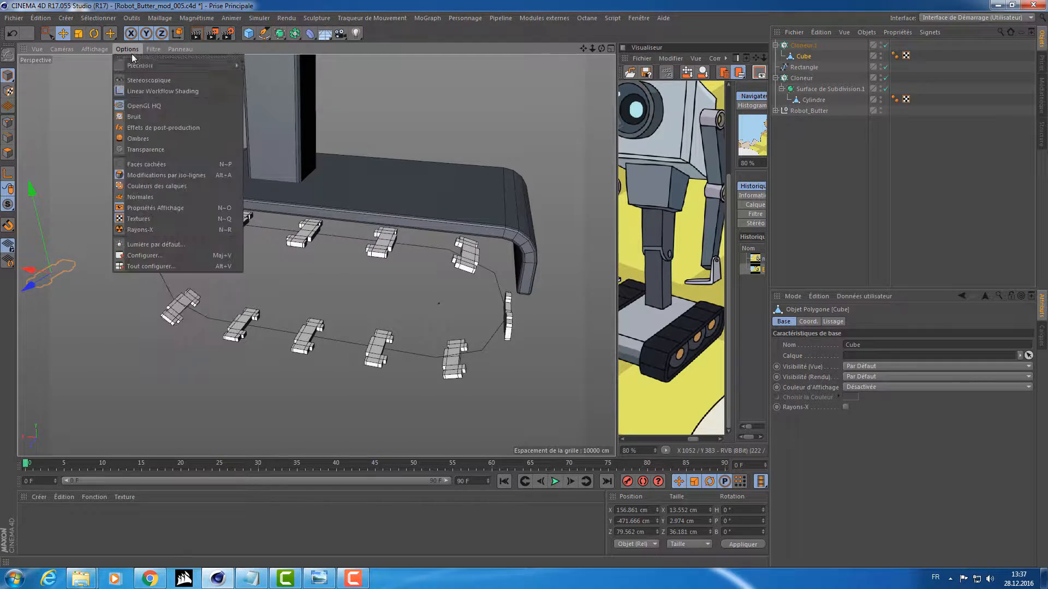
mouse_move(138, 68)
click(258, 93)
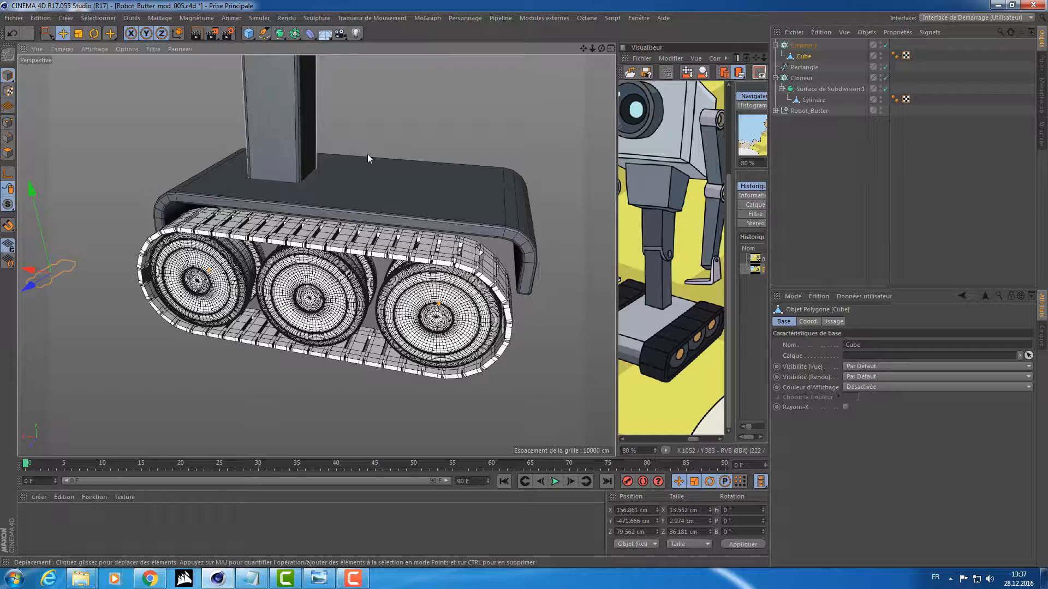
scroll(368, 153, down, 3)
alt+drag(363, 140, 454, 189)
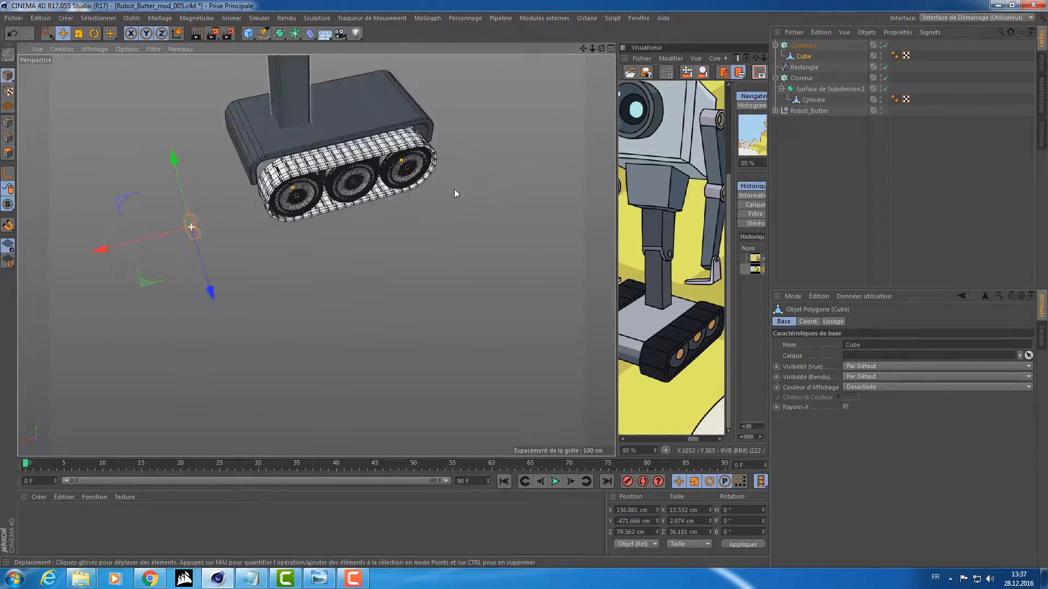
scroll(454, 189, down, 3)
alt+drag(338, 174, 352, 210)
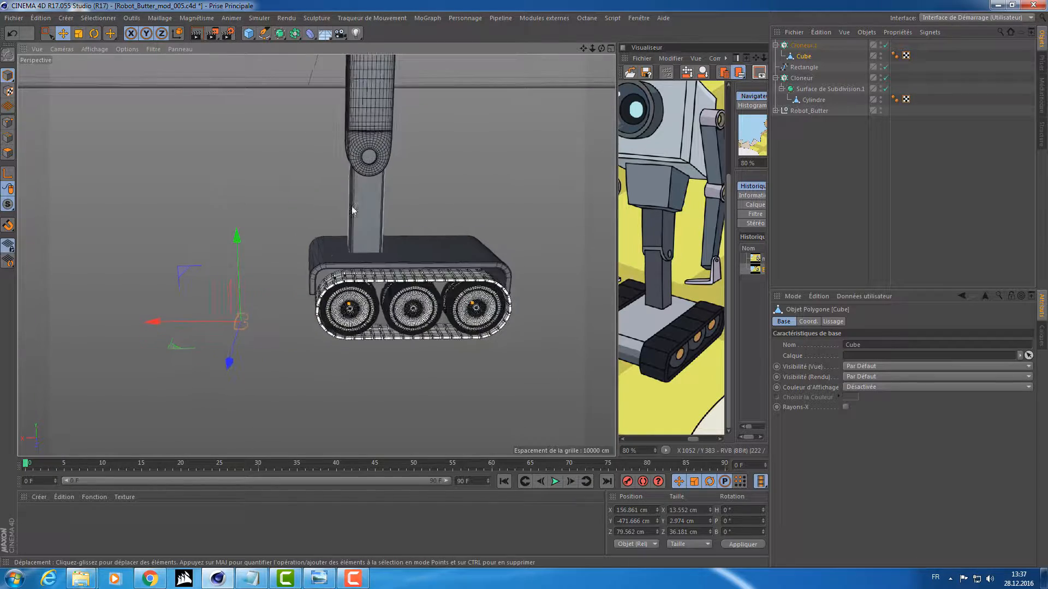
alt+middle_drag(352, 210, 235, 199)
scroll(295, 217, up, 2)
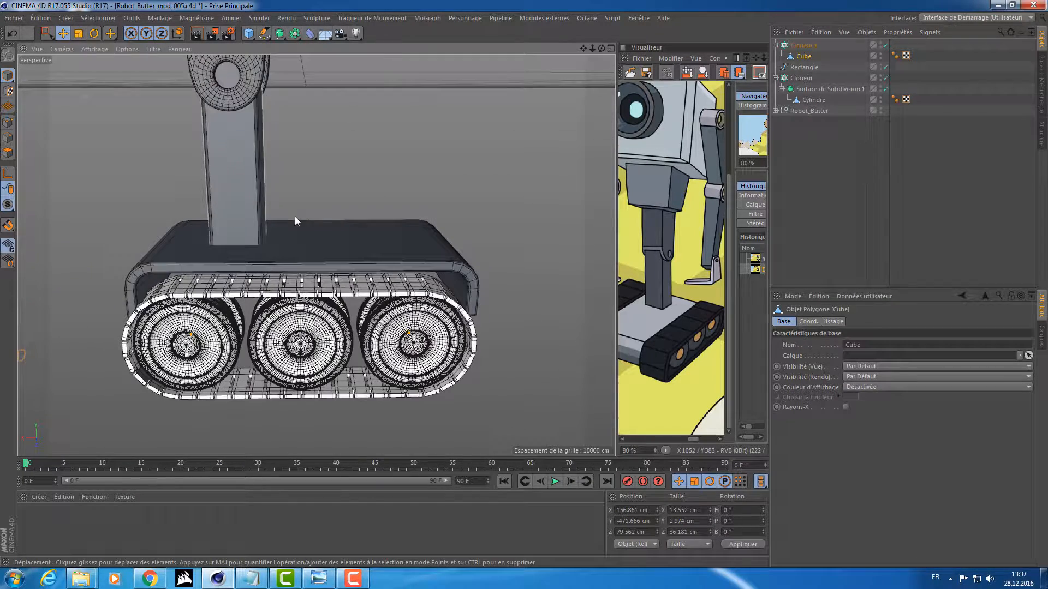
Try to move the tread cloner and the wheel cloner together along Z without their rectangle path, and undo the move
shift+click(802, 78)
shift+click(803, 46)
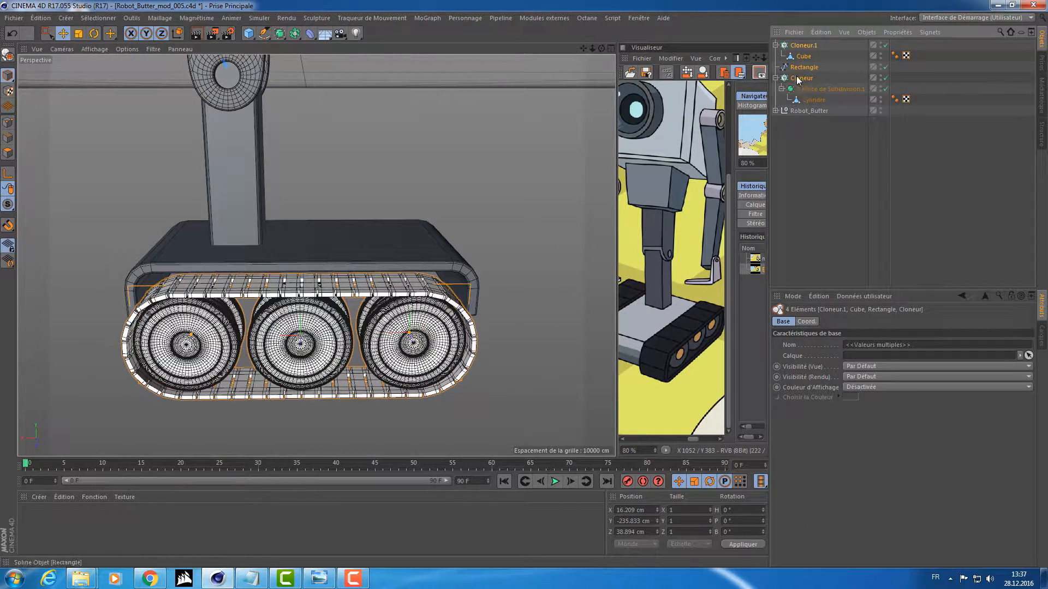
ctrl+click(804, 67)
ctrl+click(803, 56)
alt+drag(388, 242, 546, 207)
key(e)
alt+right_drag(545, 206, 485, 168)
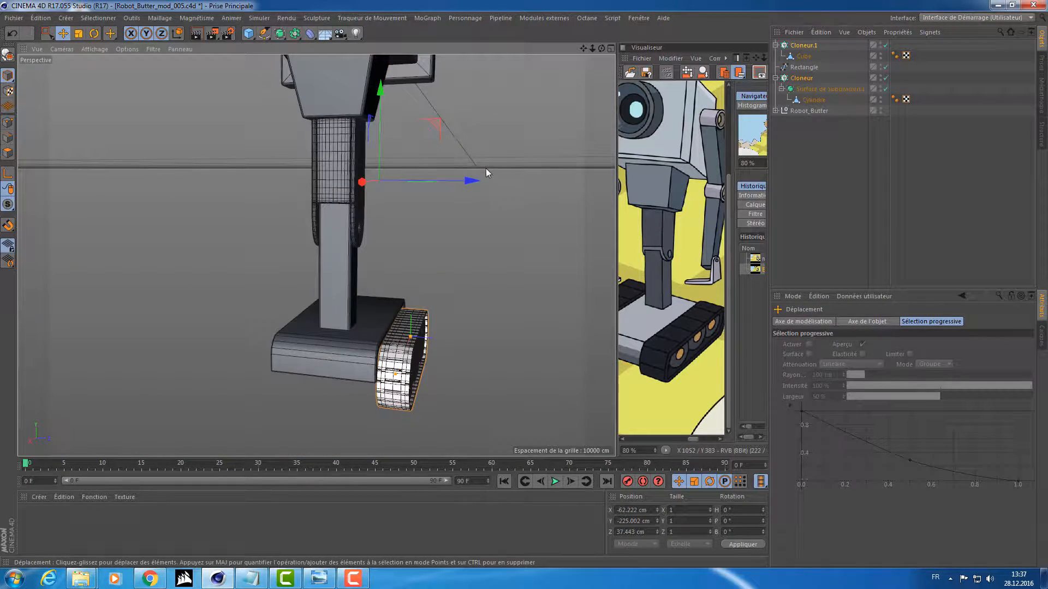
drag(471, 178, 465, 181)
key(ctrl+z)
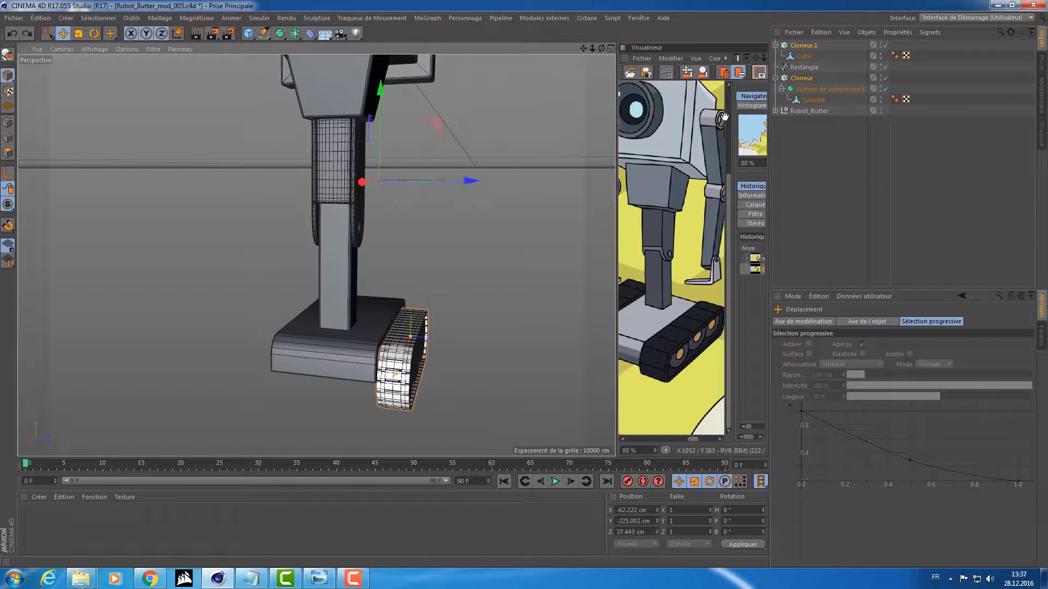
Move the rectangle path and the wheel cloner together along Z toward the base, placing the rectangle at Z 74.721 cm
click(799, 68)
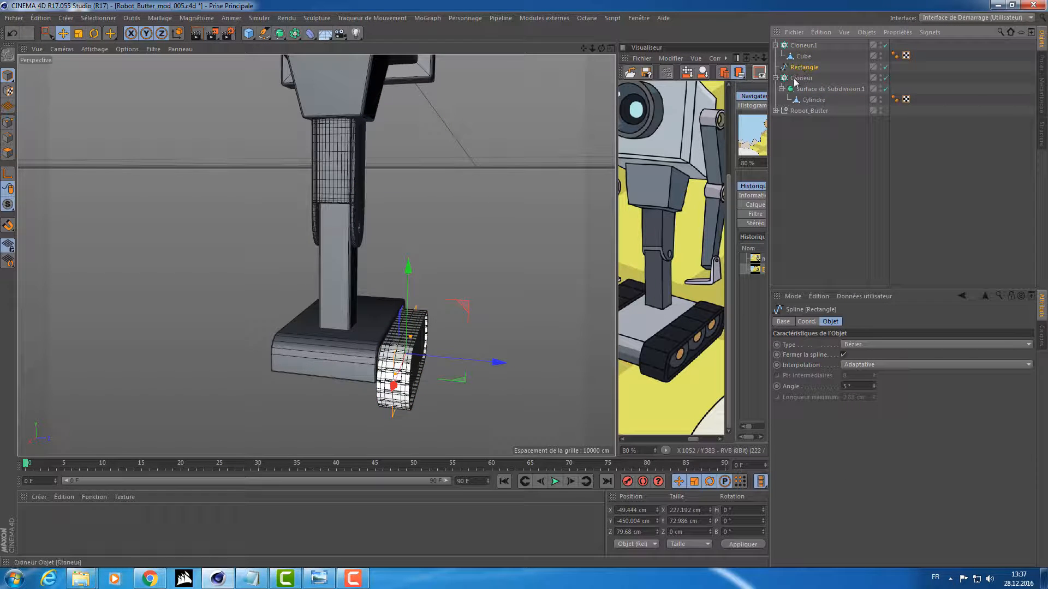
ctrl+click(800, 78)
drag(487, 357, 403, 343)
alt+middle_drag(389, 358, 373, 280)
alt+right_drag(373, 279, 443, 279)
Temporarily disable the tread cloner to view its single source link, and enable the cloner again
click(802, 45)
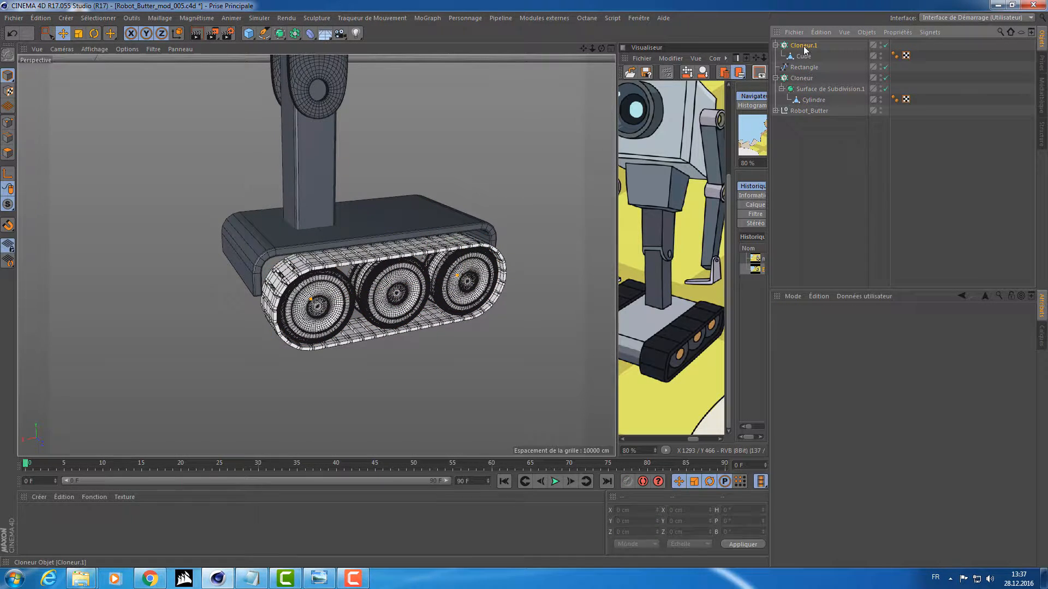
click(775, 45)
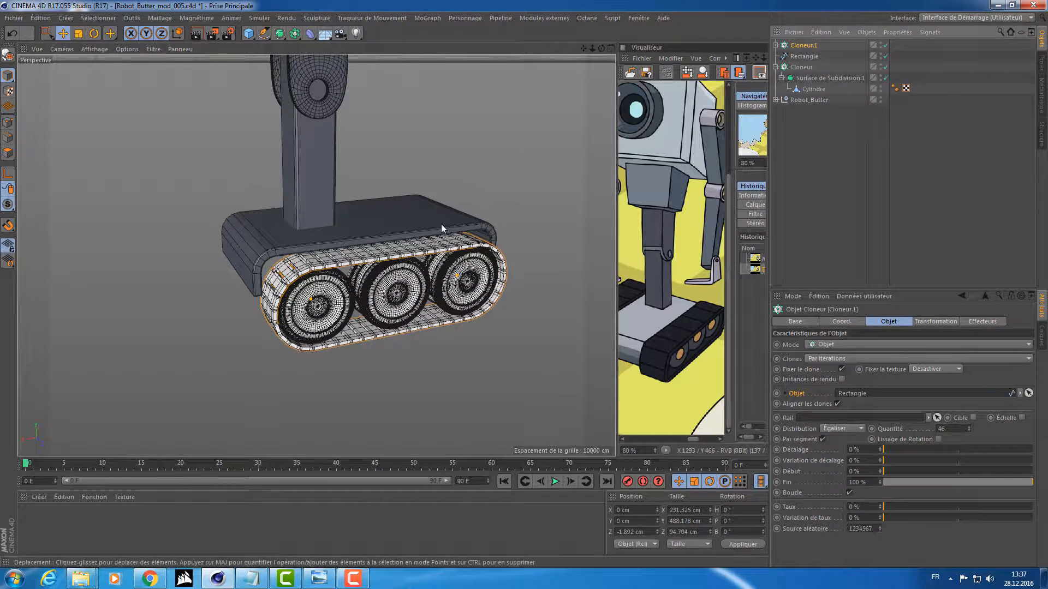
click(776, 45)
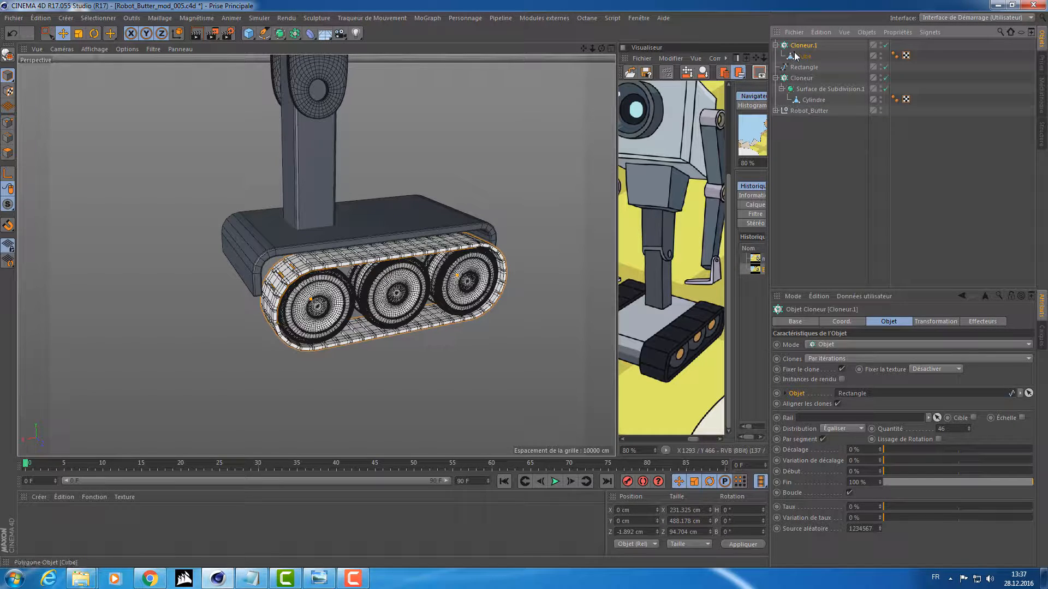
click(796, 57)
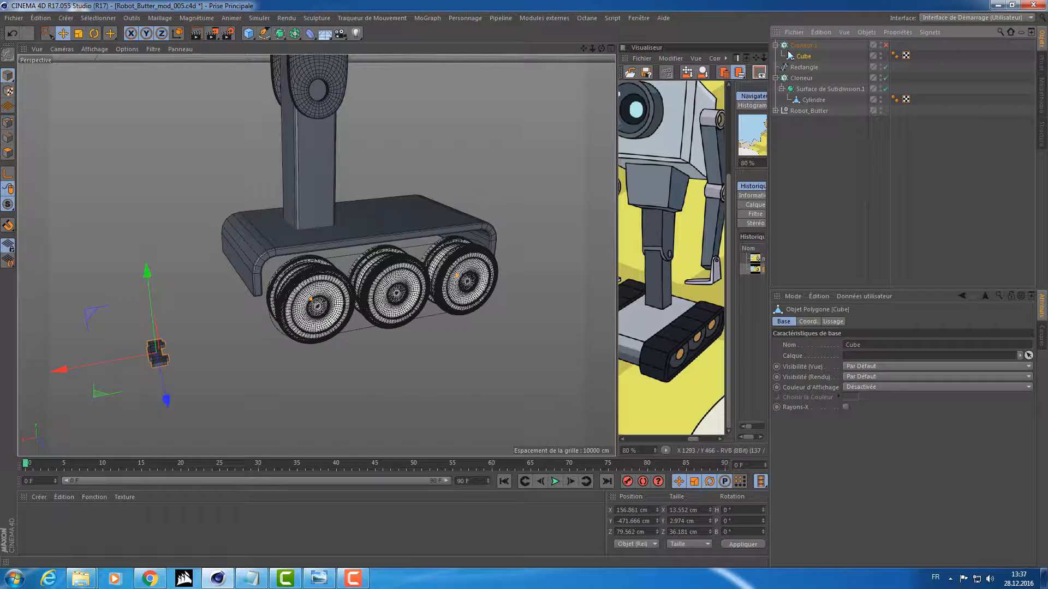
click(808, 158)
alt+drag(355, 233, 412, 235)
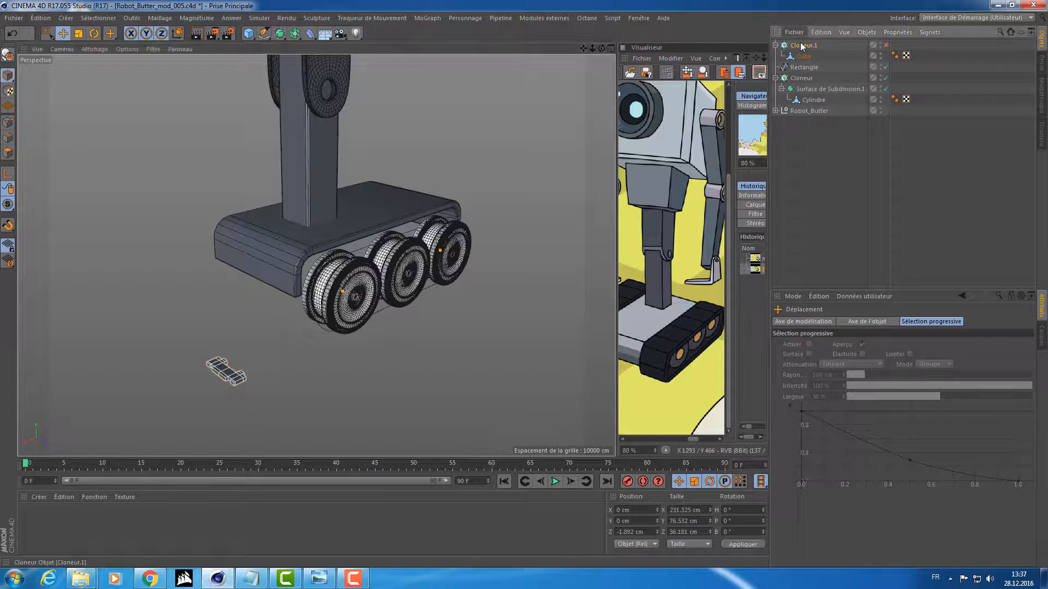
click(802, 46)
key(q)
scroll(496, 143, down, 10)
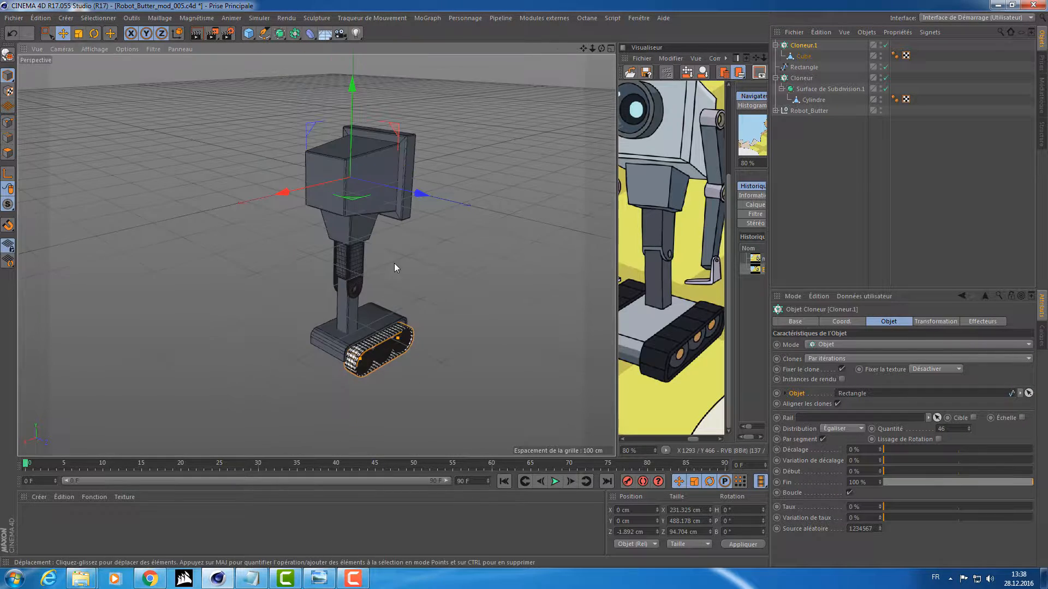
Try to shift the tread cloner alone along Z and undo the move
mouse_move(412, 192)
mouse_down()
mouse_move(501, 200)
mouse_move(402, 198)
mouse_up()
key(ctrl+z)
scroll(378, 372, up, 9)
alt+drag(379, 372, 443, 281)
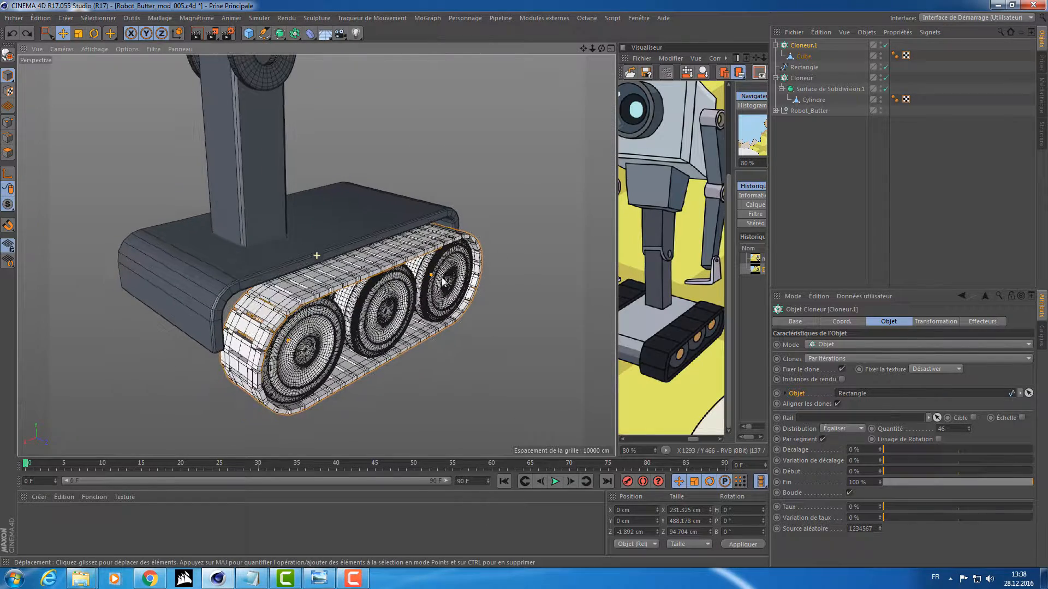
Try to move the rectangle path alone along Z, undo the move and examine the tread links around the wheels
click(811, 65)
scroll(476, 246, down, 3)
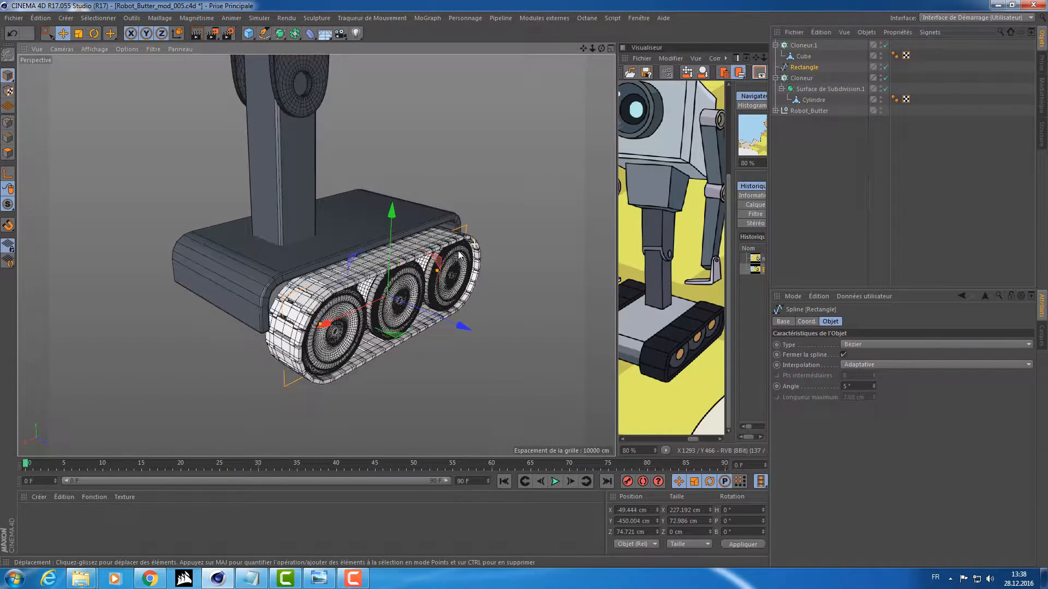
click(452, 307)
click(805, 66)
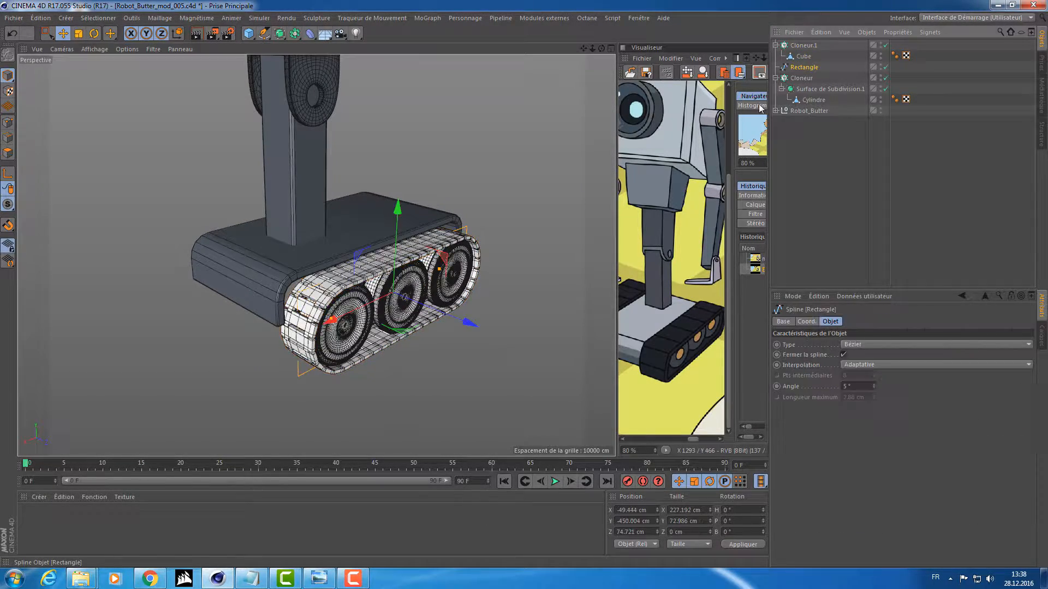
mouse_move(461, 321)
mouse_down()
mouse_move(546, 360)
mouse_move(306, 306)
mouse_move(51, 293)
mouse_move(565, 325)
mouse_move(424, 298)
mouse_up()
key(ctrl+z)
alt+right_drag(424, 298, 462, 298)
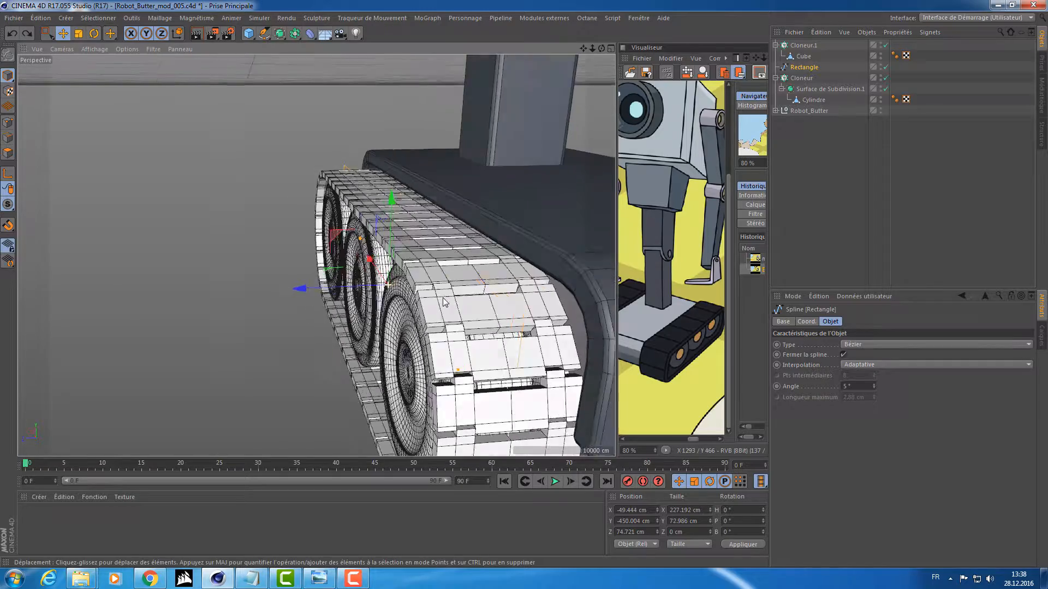
alt+drag(462, 297, 557, 298)
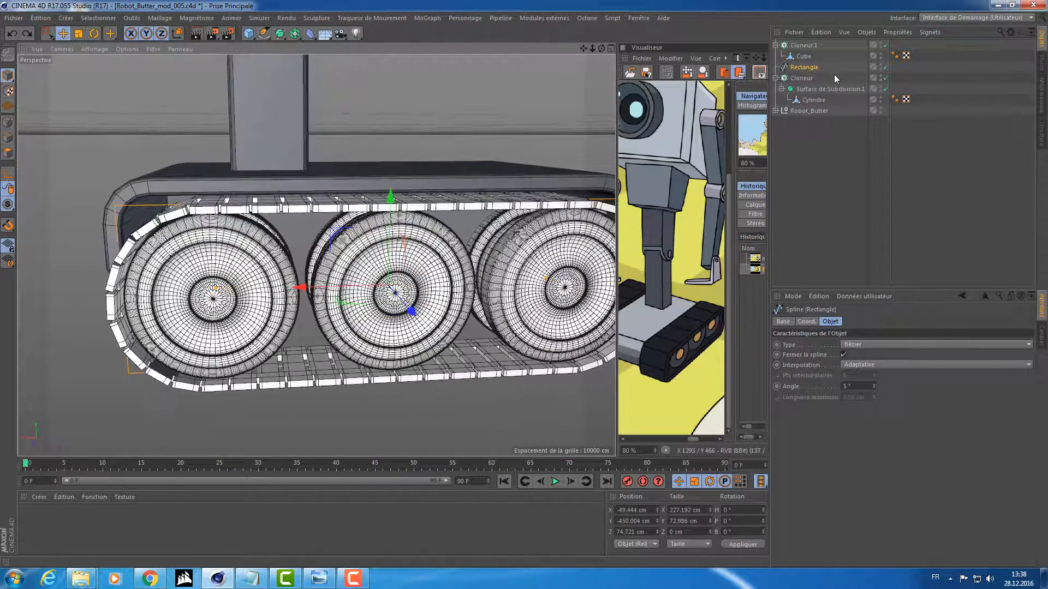
Disable the tread cloner and bring its single source link into close view
click(803, 45)
click(849, 55)
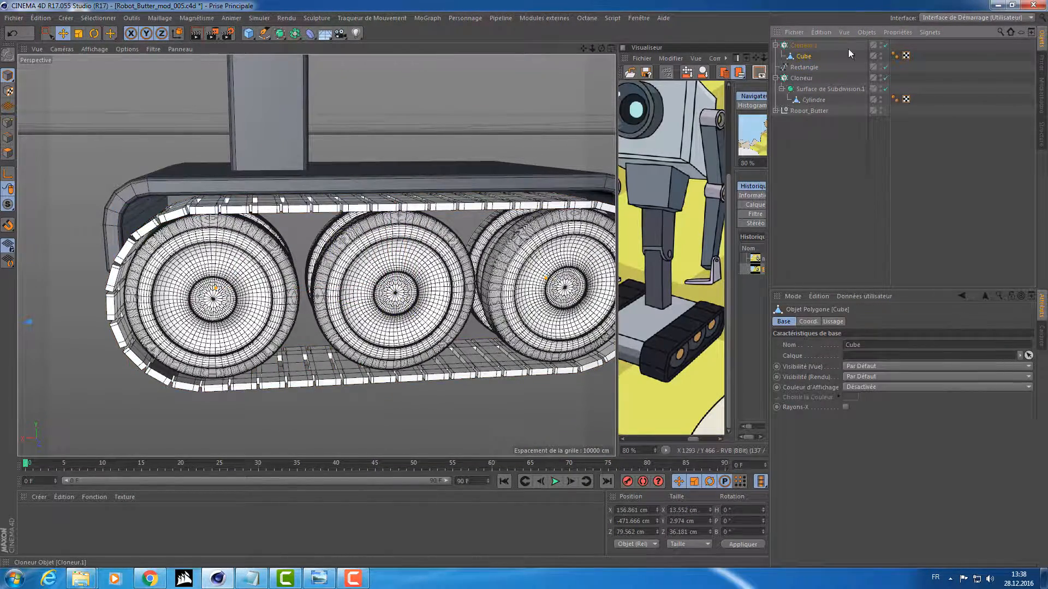
click(886, 45)
alt+right_drag(431, 175, 264, 209)
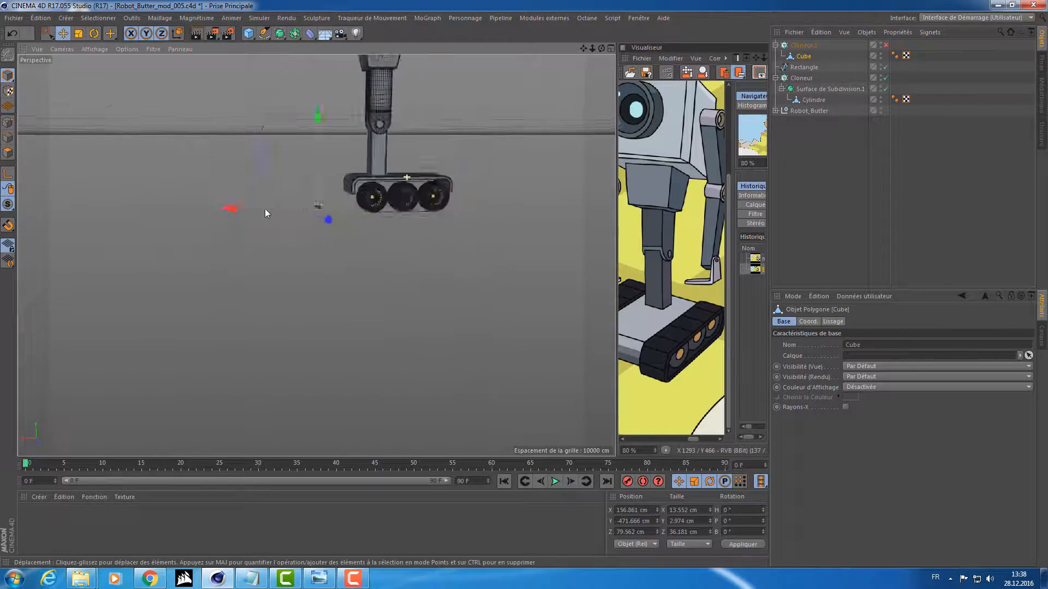
alt+drag(264, 209, 317, 245)
alt+right_drag(301, 212, 488, 212)
alt+middle_drag(488, 212, 355, 262)
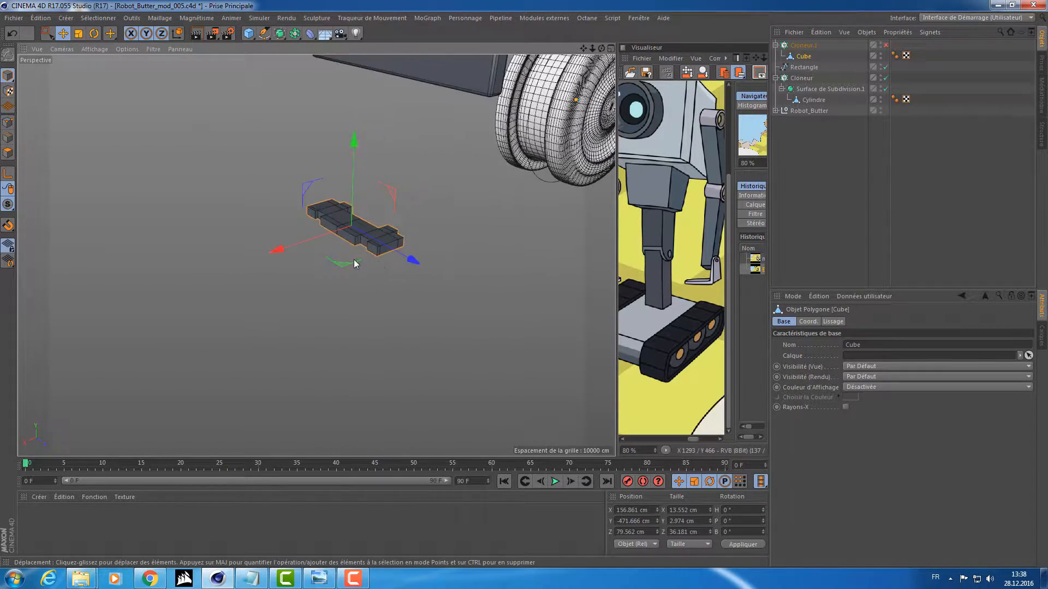
Add a Subdivision Surface inside the tread cloner and make the tread link cube its child
alt+right_drag(355, 262, 395, 243)
key(s)
alt+drag(395, 244, 352, 205)
click(280, 34)
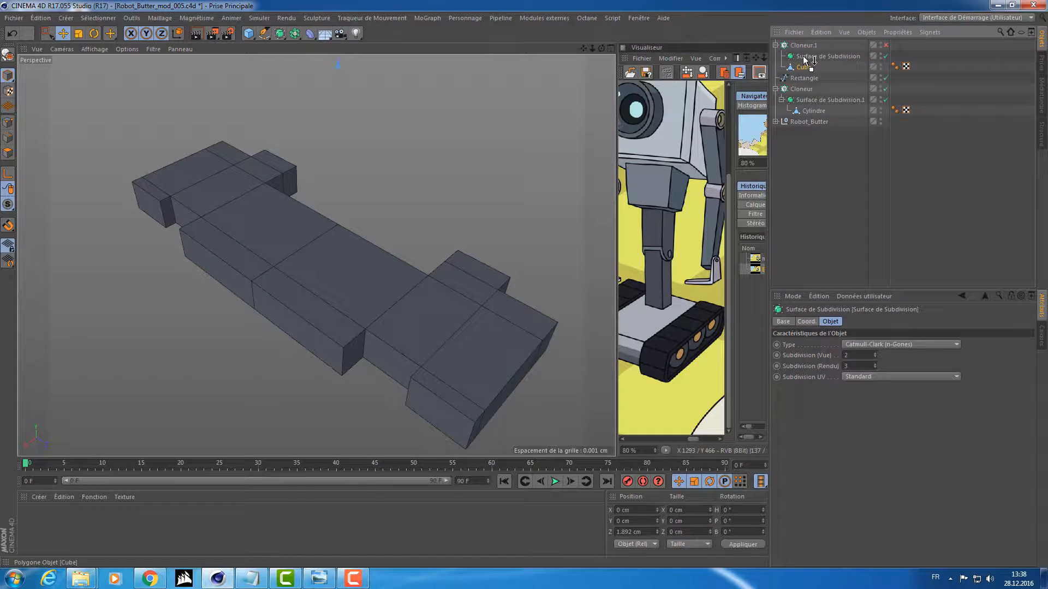
drag(806, 60, 806, 58)
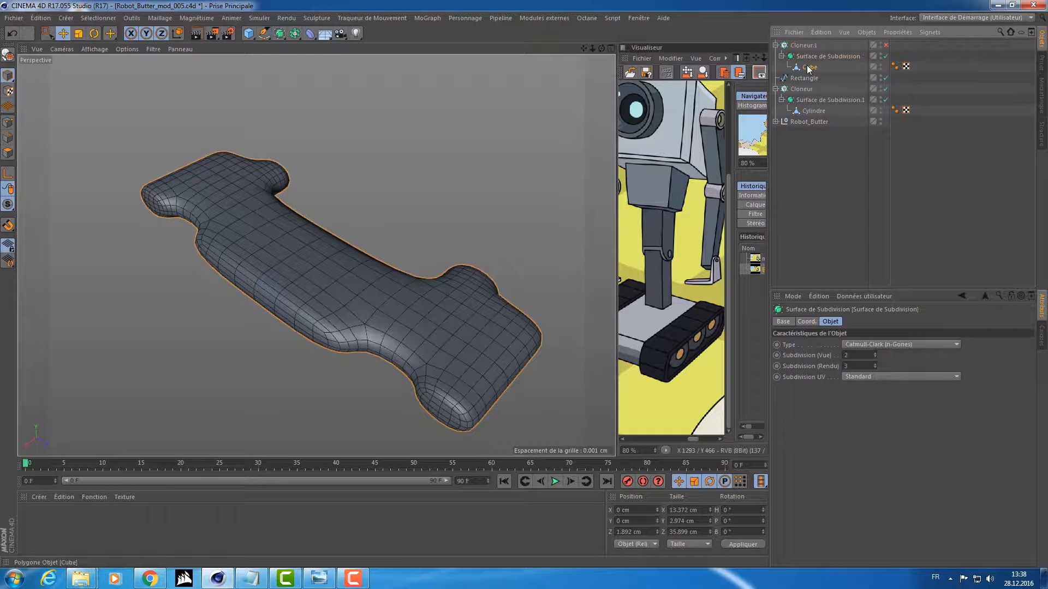
Turn off the tread link's Subdivision Surface and set up the cube for edge selection
click(808, 68)
key(d)
alt+drag(458, 201, 433, 199)
click(46, 34)
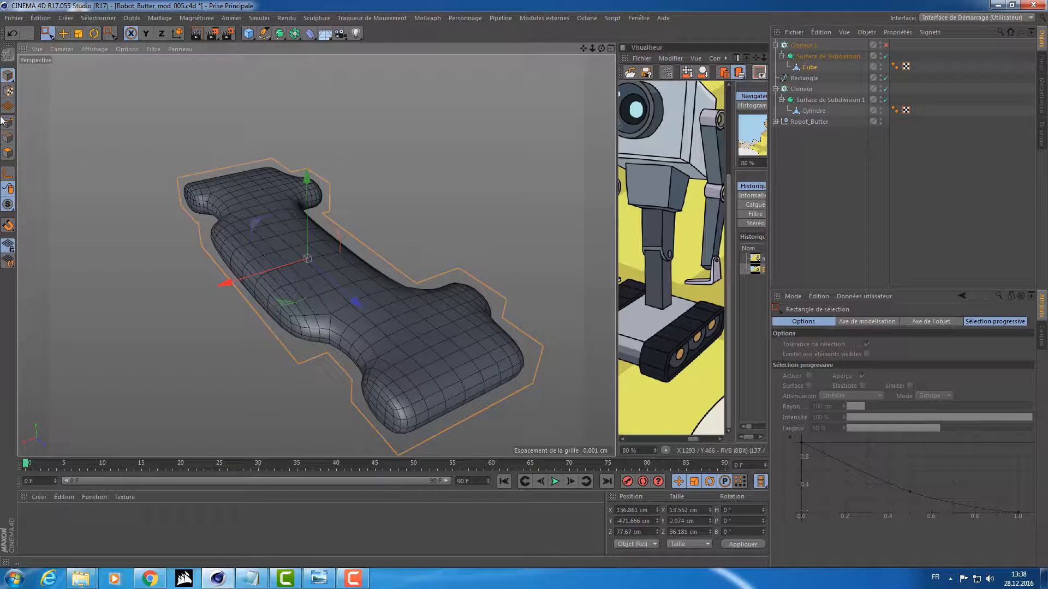
click(2, 143)
key(q)
mouse_move(247, 249)
alt+mouse_down()
mouse_move(265, 262)
mouse_move(440, 241)
mouse_move(418, 243)
mouse_move(394, 219)
mouse_move(346, 236)
mouse_move(290, 302)
mouse_move(239, 293)
mouse_move(245, 253)
alt+mouse_up()
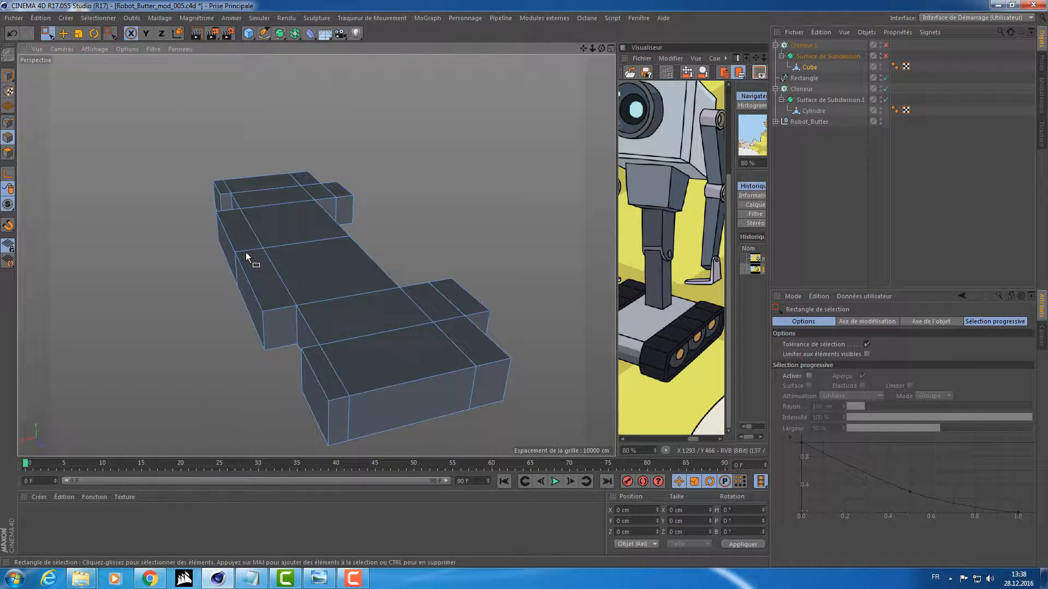
Loop-select the outline edges of the tread link cube's upper and lower faces together with its side corners and notches
key(u)
key(l)
click(376, 386)
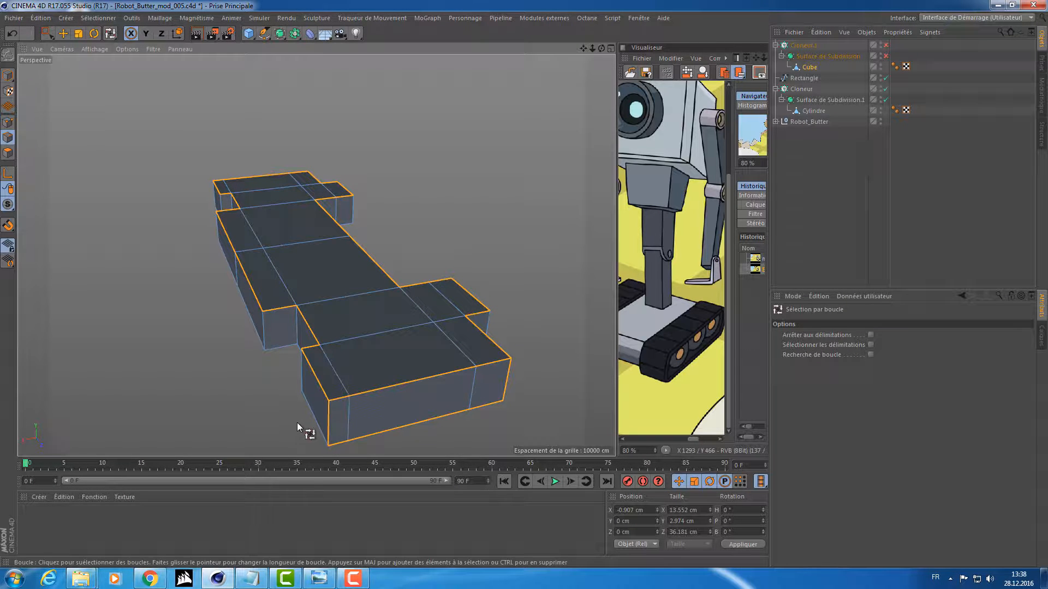
alt+drag(424, 433, 368, 332)
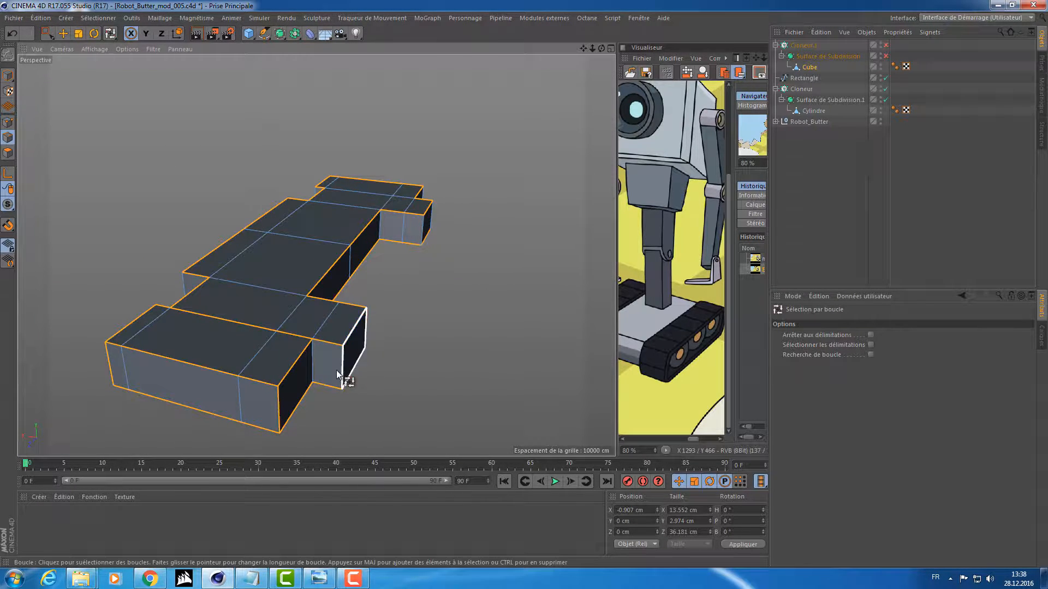
alt+drag(333, 370, 336, 332)
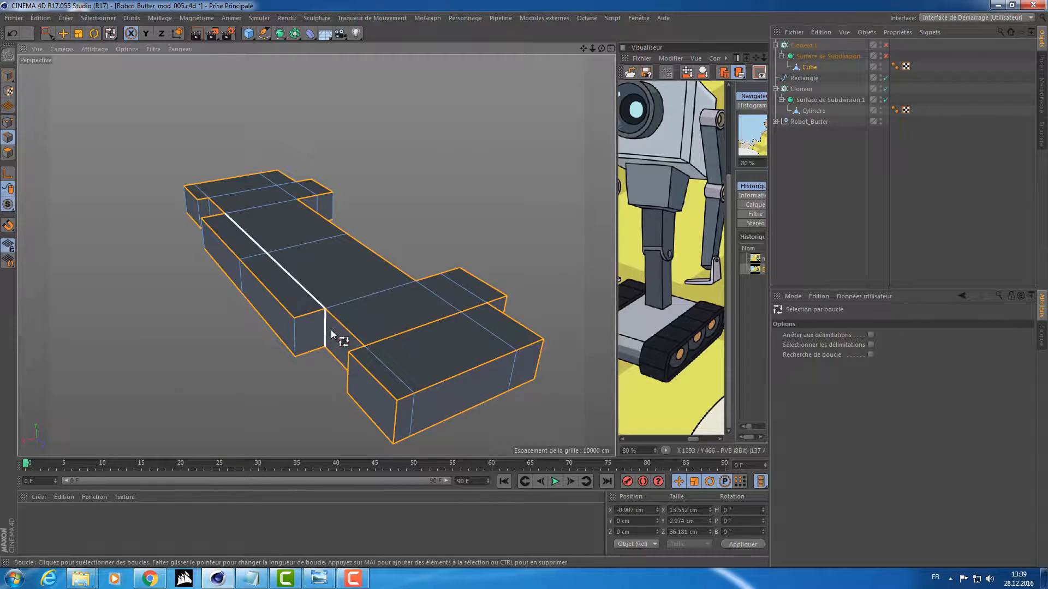
mouse_move(250, 330)
alt+mouse_down()
mouse_move(411, 344)
mouse_move(249, 342)
alt+mouse_up()
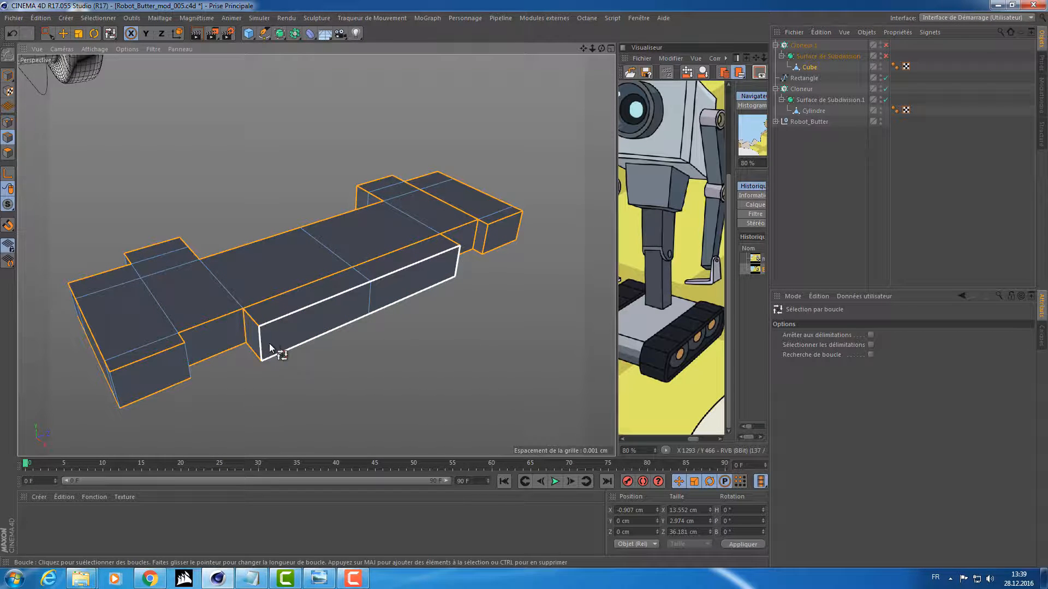
alt+drag(191, 345, 138, 290)
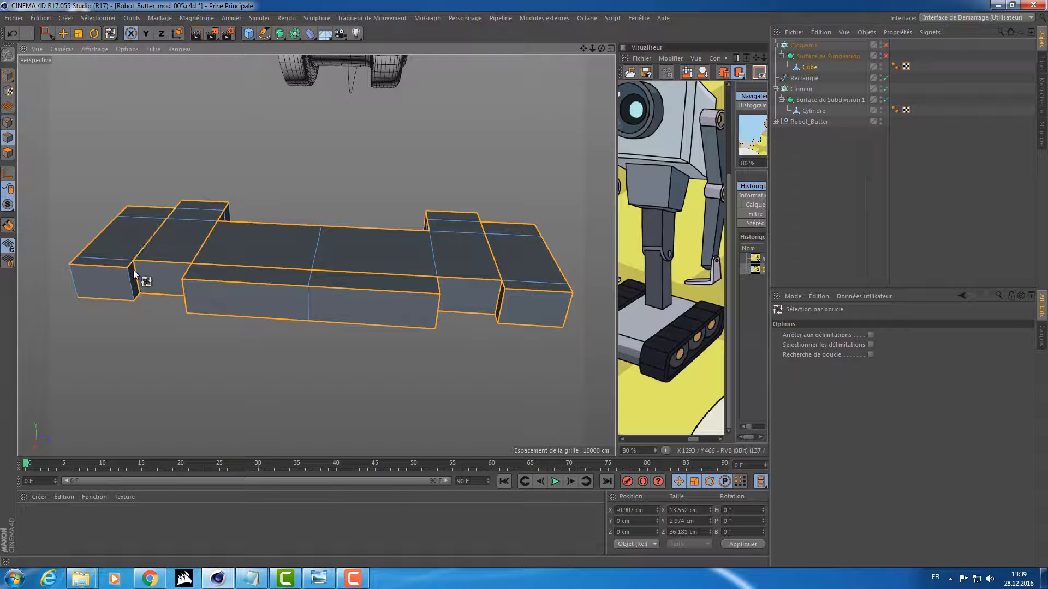
Add the lengthwise and crosswise edge loops to the tread link selection, leaving out the loop across the middle
alt+drag(130, 291, 337, 300)
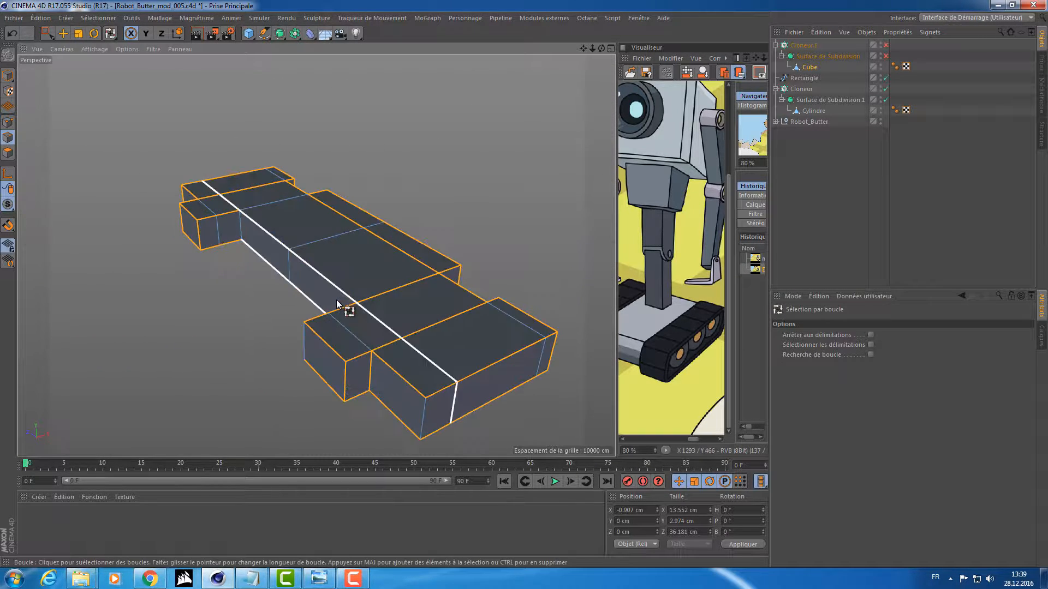
alt+drag(411, 411, 307, 306)
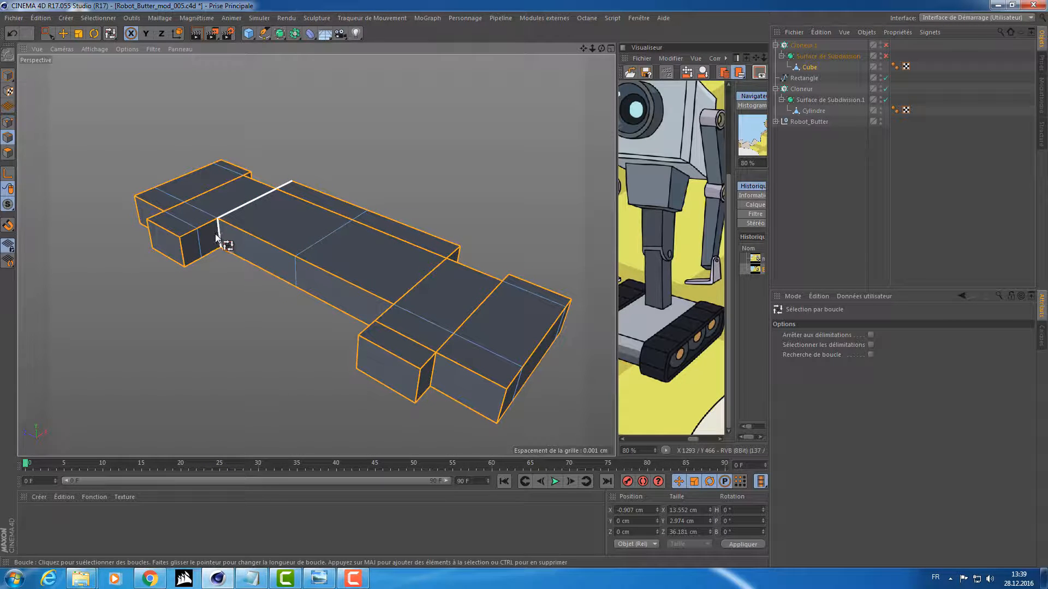
alt+drag(213, 253, 319, 370)
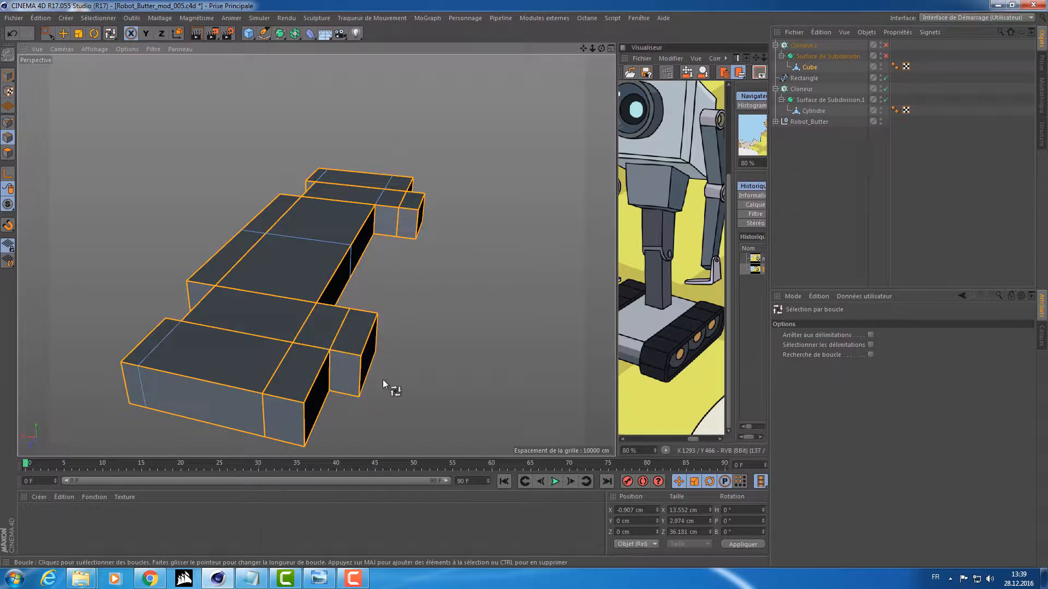
mouse_move(382, 379)
alt+mouse_down()
mouse_move(463, 326)
mouse_move(407, 392)
mouse_move(382, 396)
alt+mouse_up()
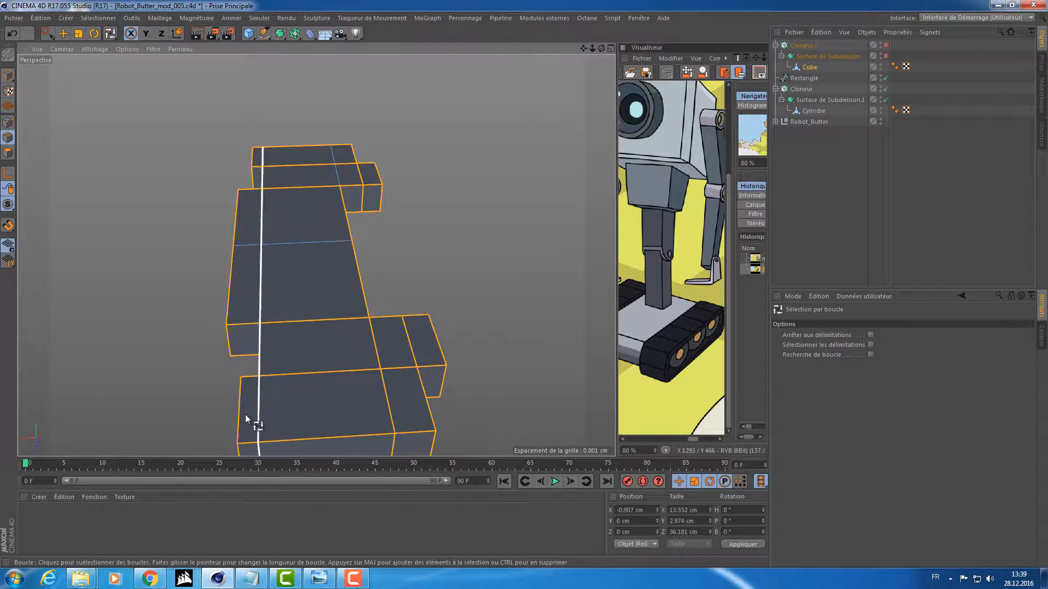
alt+drag(257, 393, 193, 374)
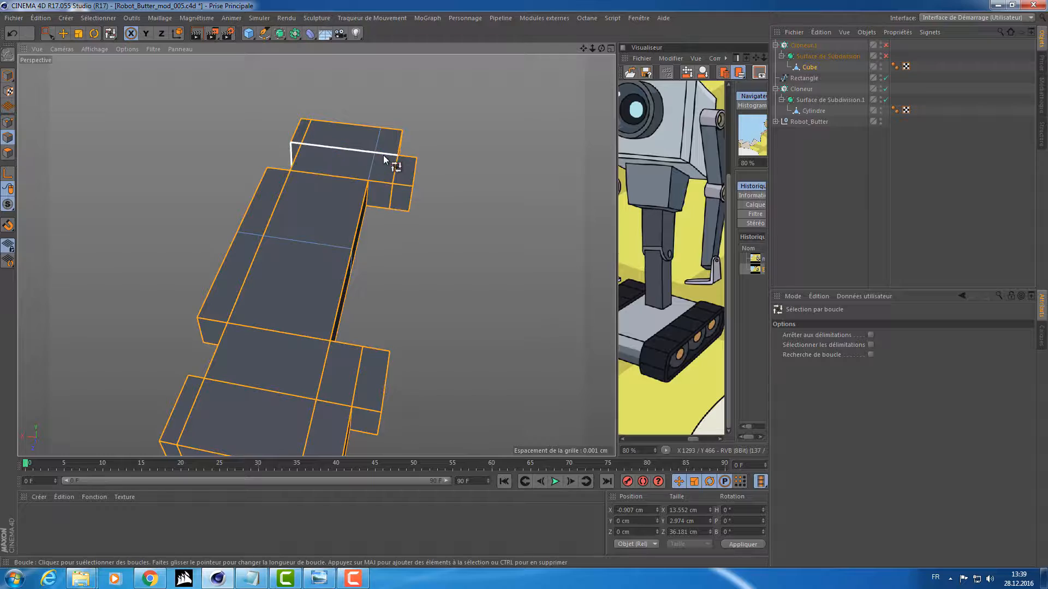
alt+drag(455, 300, 463, 249)
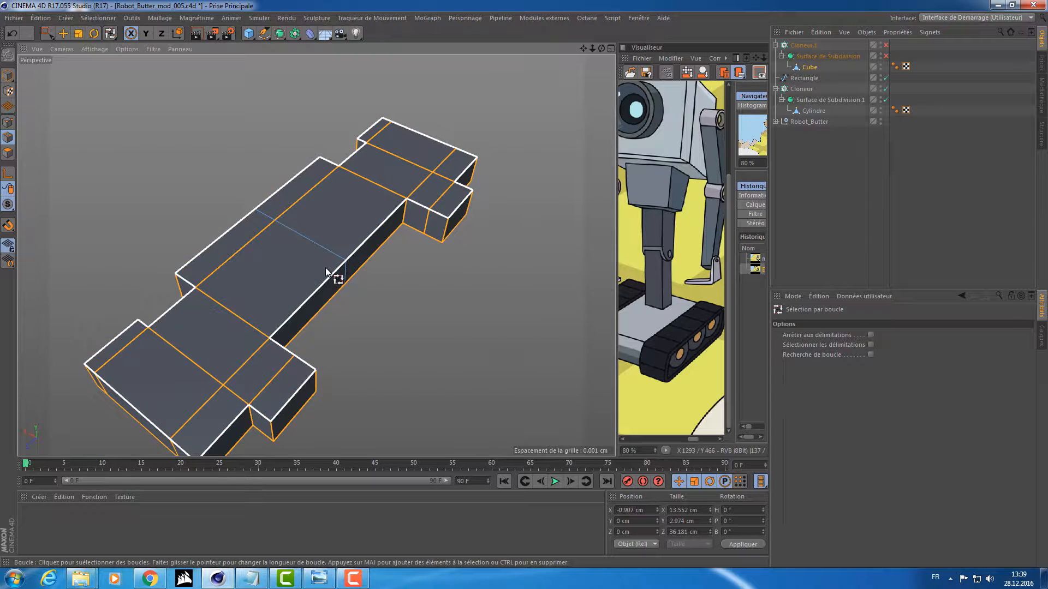
scroll(388, 277, up, 5)
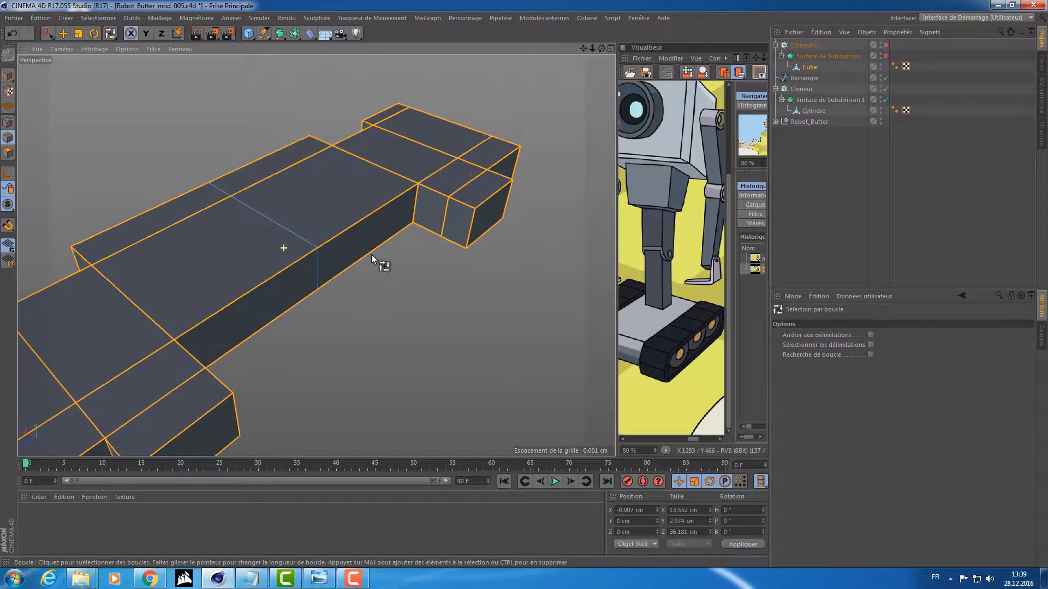
alt+drag(371, 255, 363, 246)
ctrl+click(333, 275)
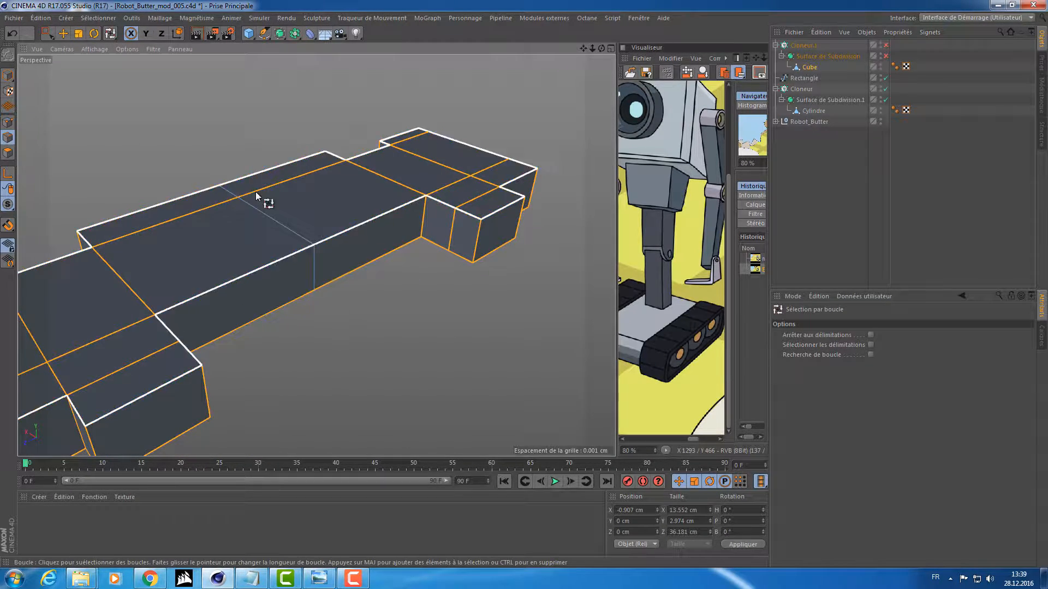
Bevel the selected tread link edges in Chamfer mode with a 0.21 cm offset and 1 subdivision
scroll(361, 329, down, 3)
key(m)
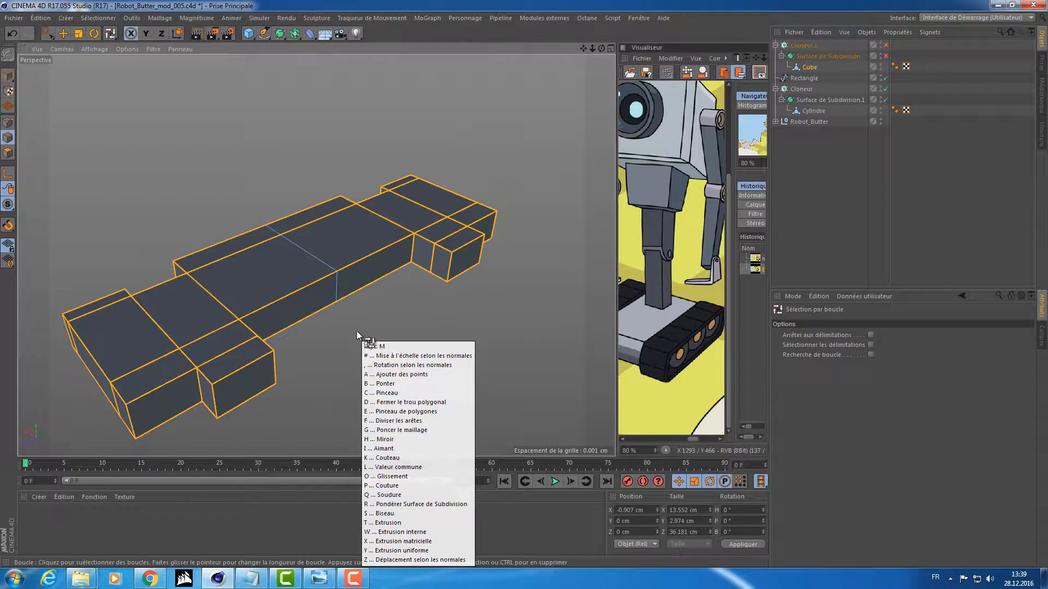
key(s)
scroll(319, 352, up, 5)
scroll(314, 352, up, 1)
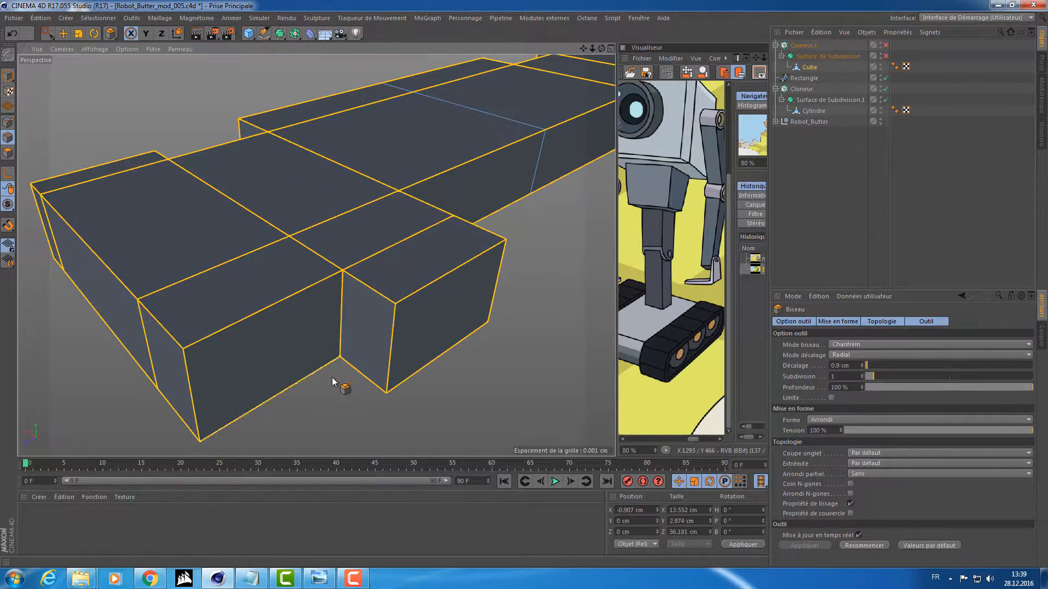
mouse_move(332, 378)
mouse_down()
mouse_move(361, 378)
mouse_move(347, 377)
mouse_up()
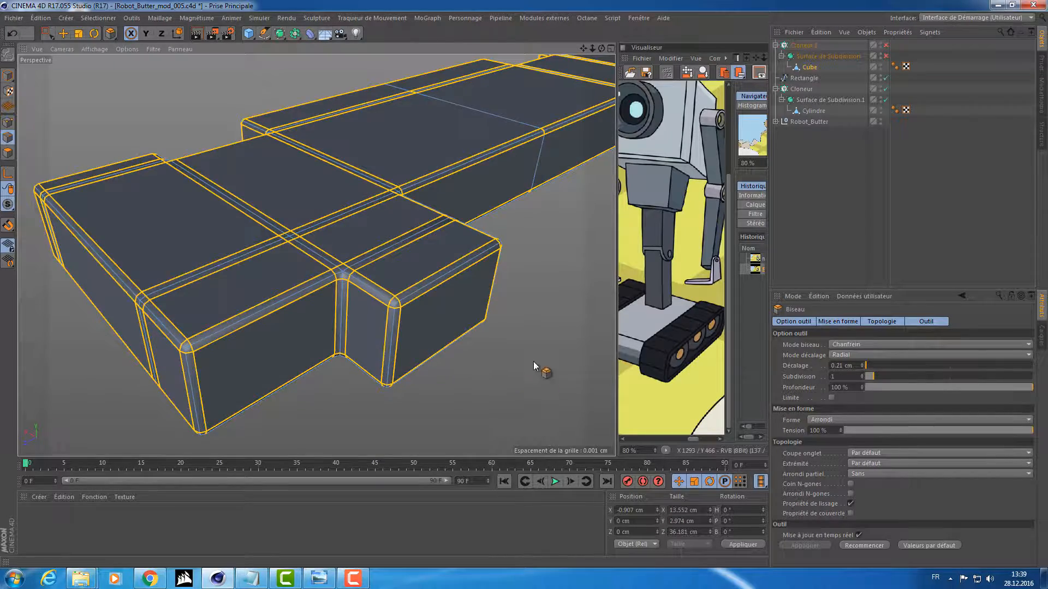
Re-enable the tread link's Subdivision Surface and render the bevelled cube in the viewport
alt+right_drag(526, 339, 478, 348)
alt+drag(478, 348, 344, 338)
click(824, 57)
key(q)
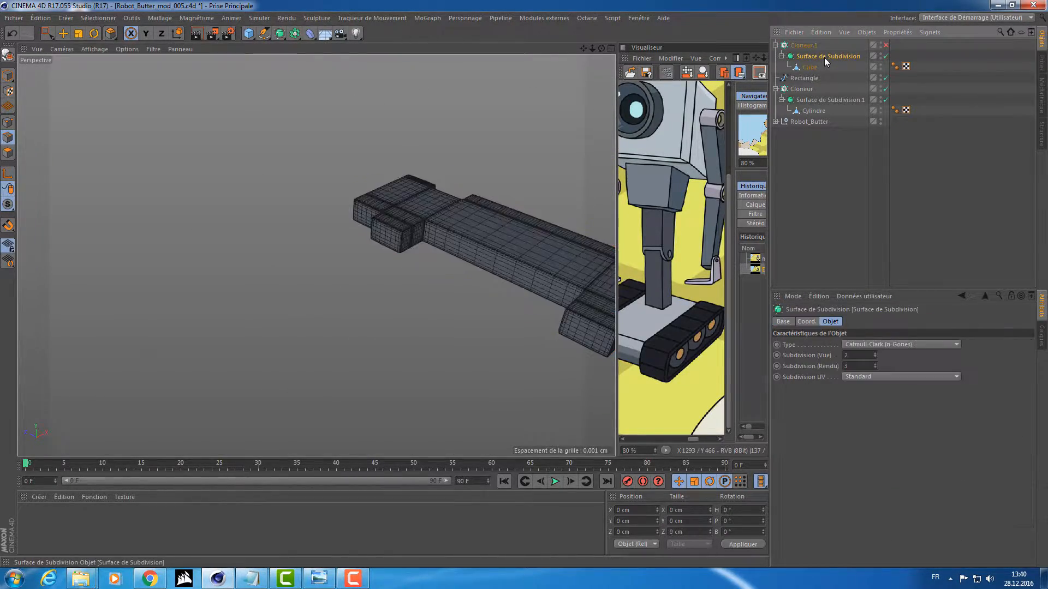
key(s)
key(h)
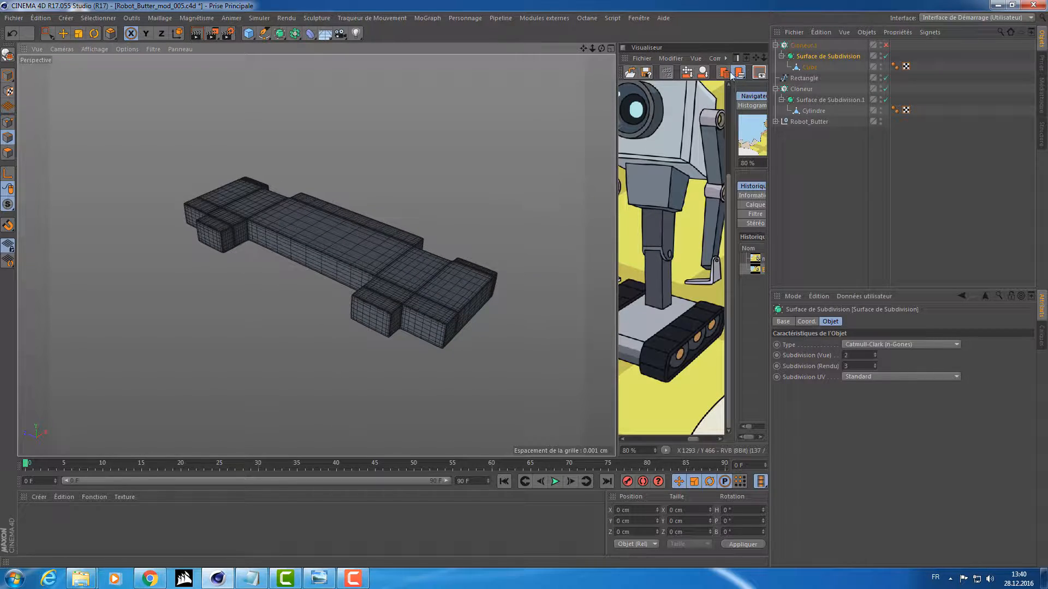
click(805, 67)
scroll(431, 178, up, 5)
alt+drag(427, 177, 484, 208)
key(ctrl+r)
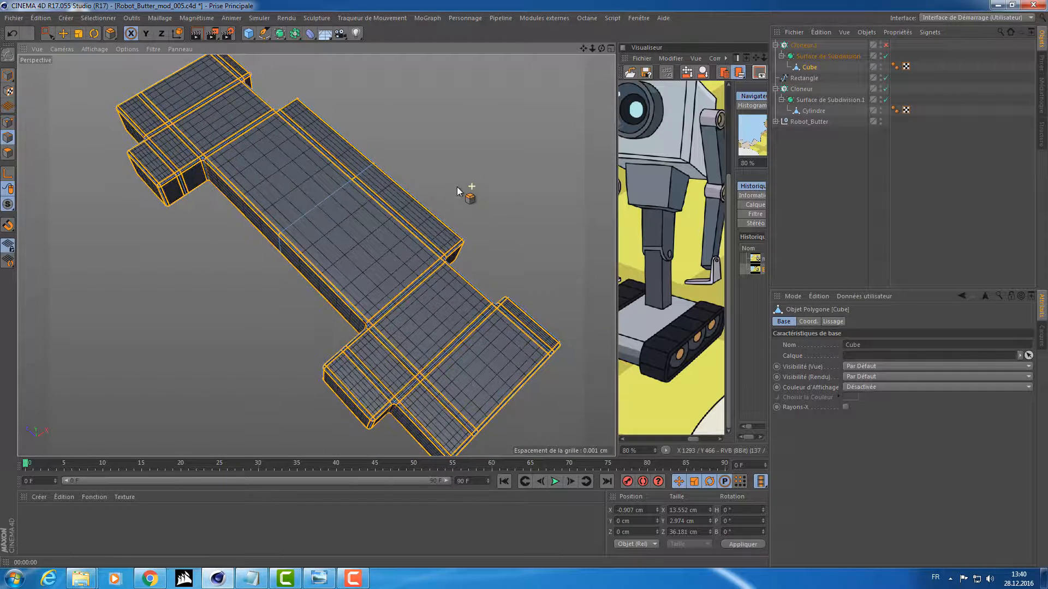
scroll(457, 186, down, 3)
Move the tread link cube directly under the tread cloner and delete its Subdivision Surface
click(7, 77)
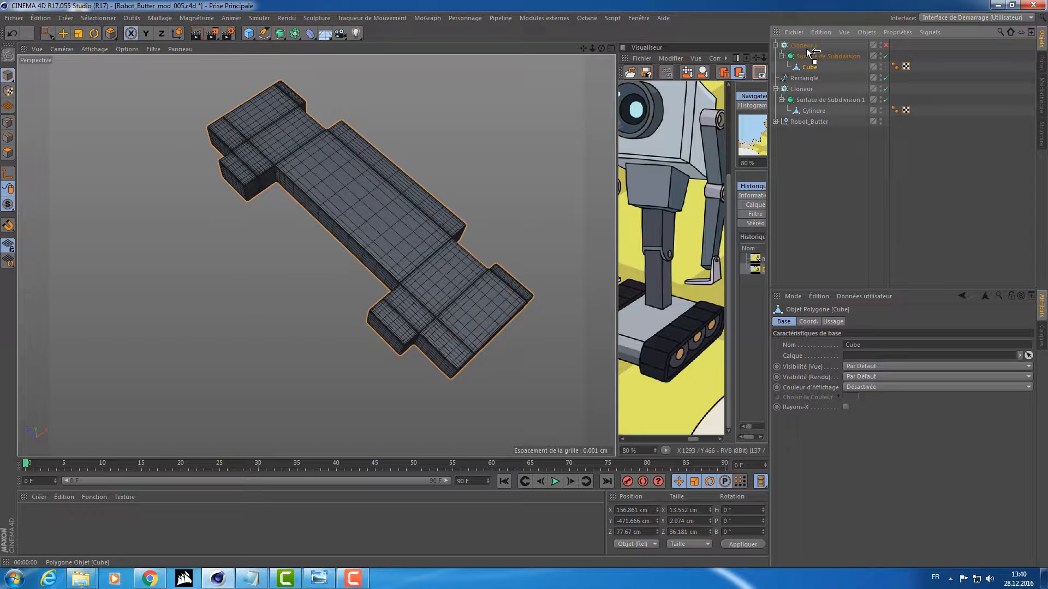
drag(808, 51, 808, 51)
click(801, 68)
key(Delete)
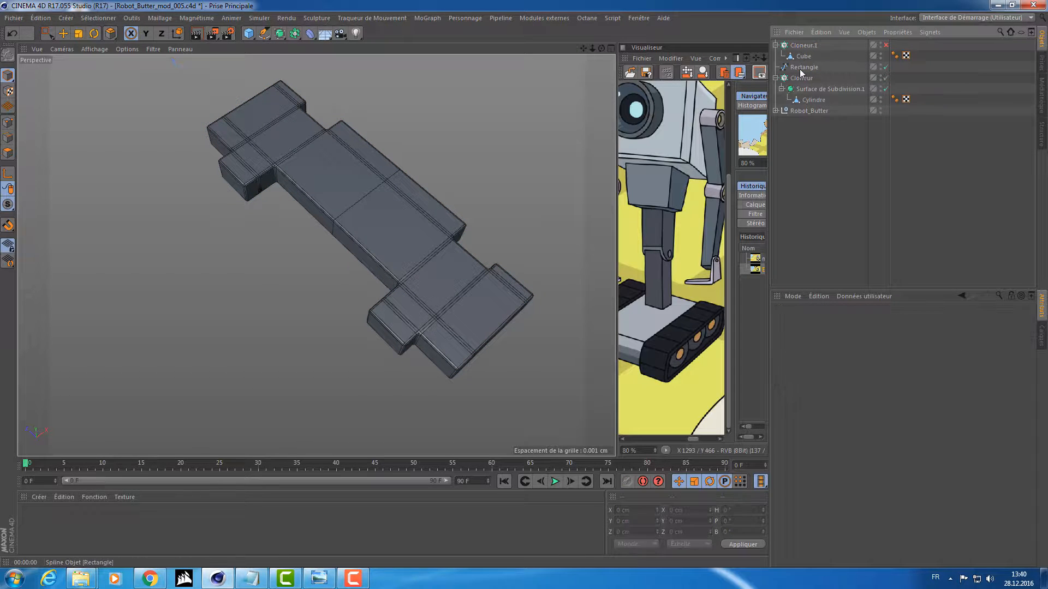
Re-enable the tread cloner and frame the rectangle path with the whole track in view
click(803, 57)
alt+drag(413, 246, 310, 165)
scroll(310, 165, down, 5)
alt+middle_drag(325, 204, 445, 384)
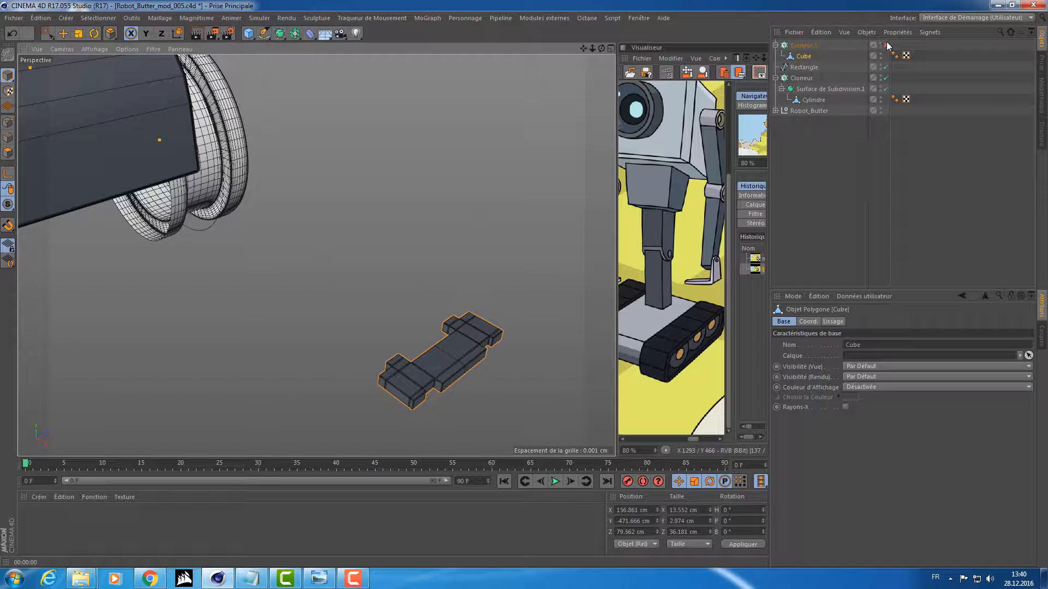
click(885, 45)
alt+drag(576, 155, 333, 160)
click(804, 67)
key(o)
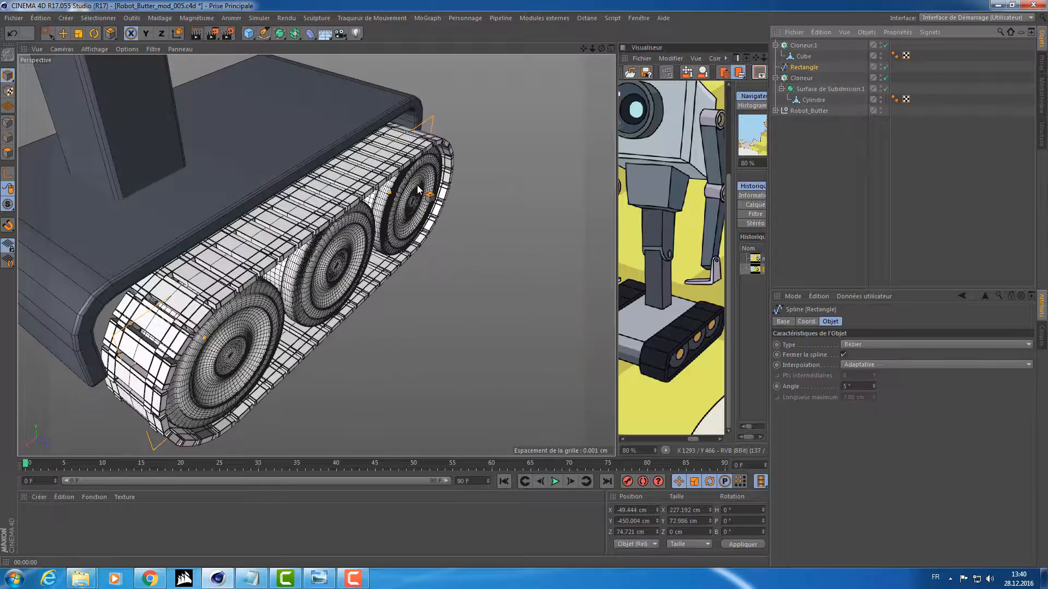
Render the track in the viewport and examine how the bevelled links meet and the gaps between them
scroll(414, 191, up, 2)
scroll(410, 183, down, 2)
key(ctrl+r)
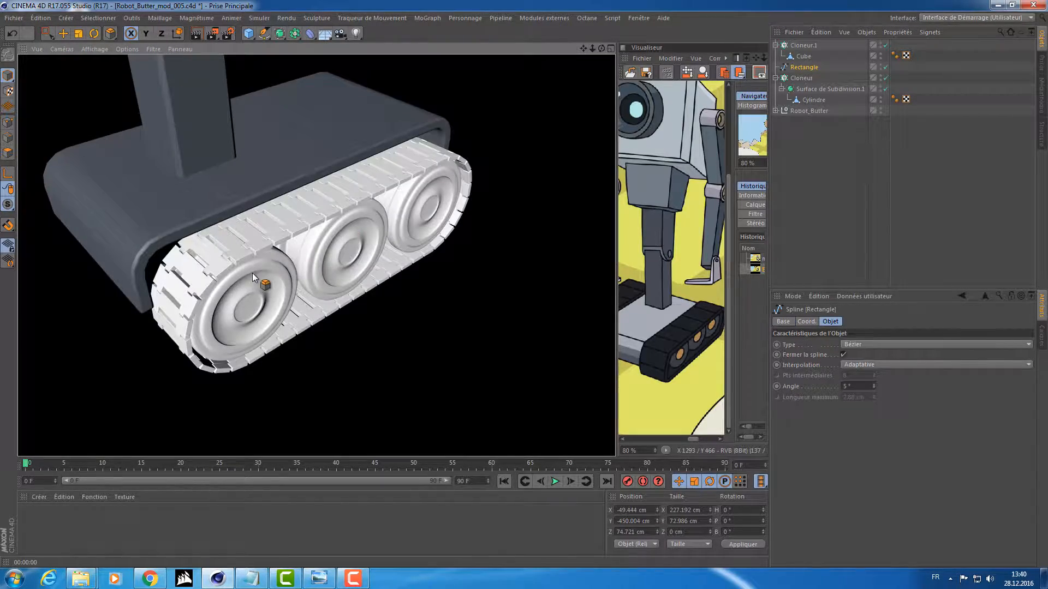
scroll(304, 240, up, 12)
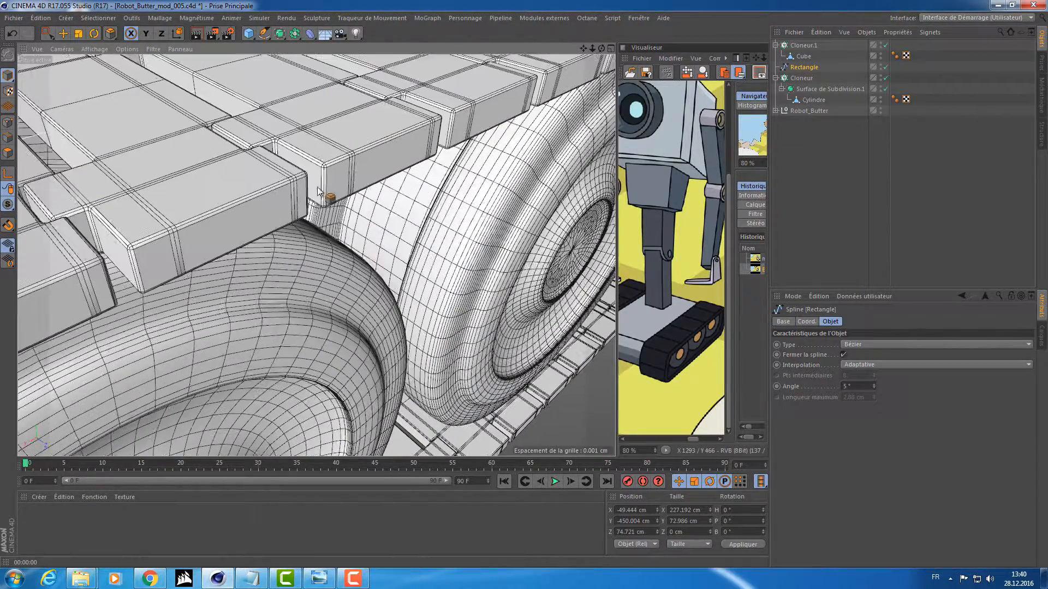
scroll(382, 163, up, 8)
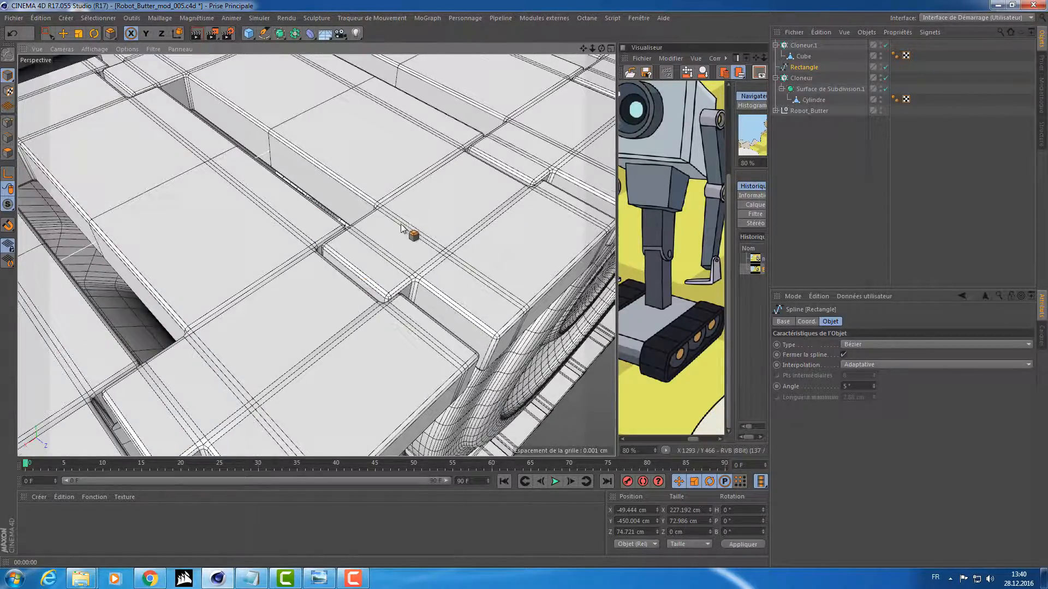
scroll(401, 228, down, 10)
scroll(377, 225, up, 10)
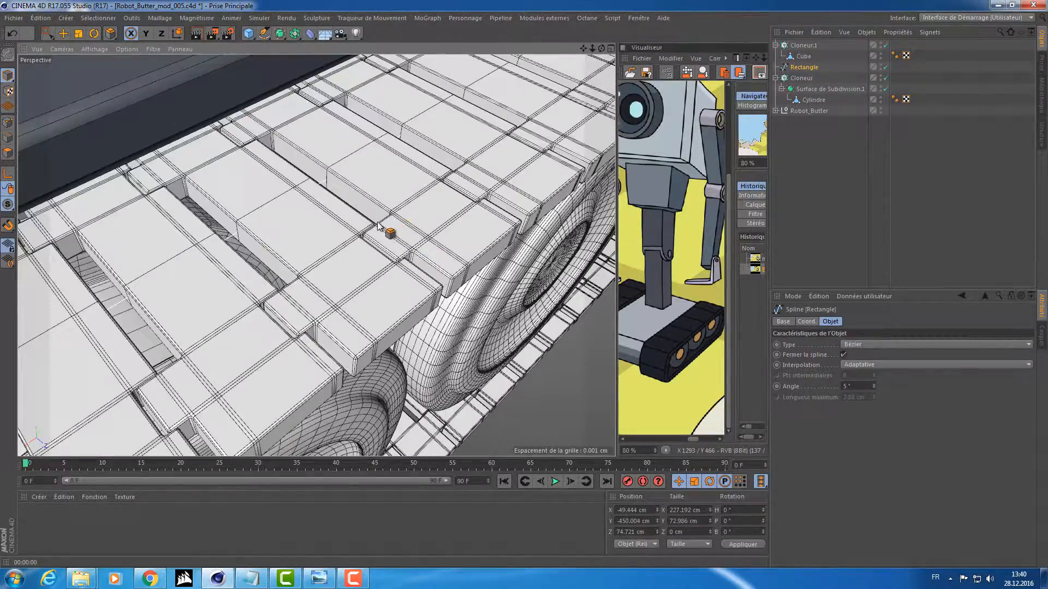
alt+drag(377, 225, 381, 265)
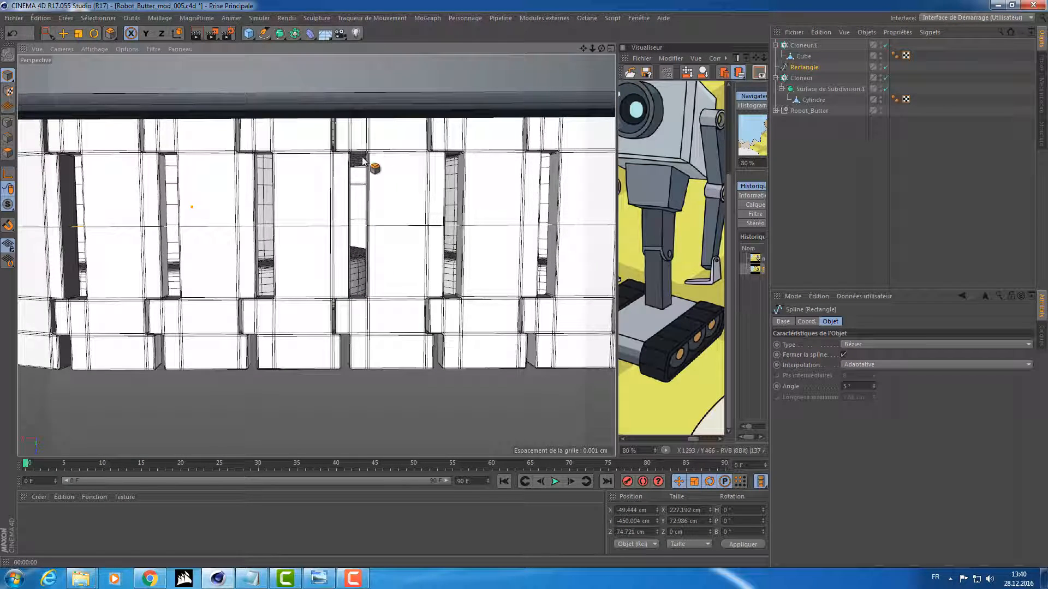
Move the outer edge points of the tread link's middle tab outward along X to about 7.5 cm
click(803, 57)
alt+drag(432, 223, 464, 217)
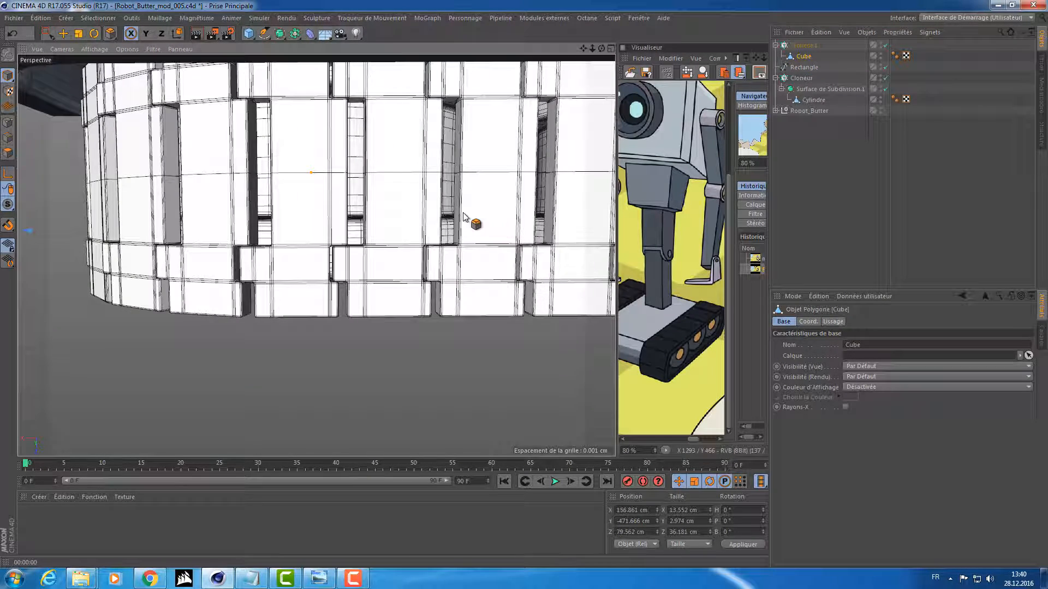
scroll(329, 223, down, 8)
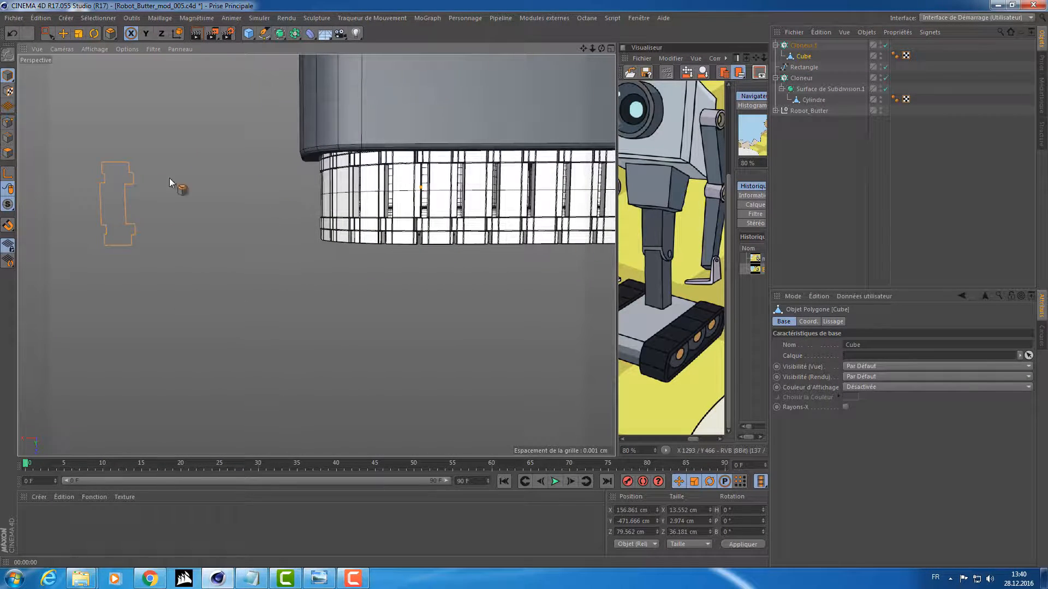
click(8, 124)
click(47, 33)
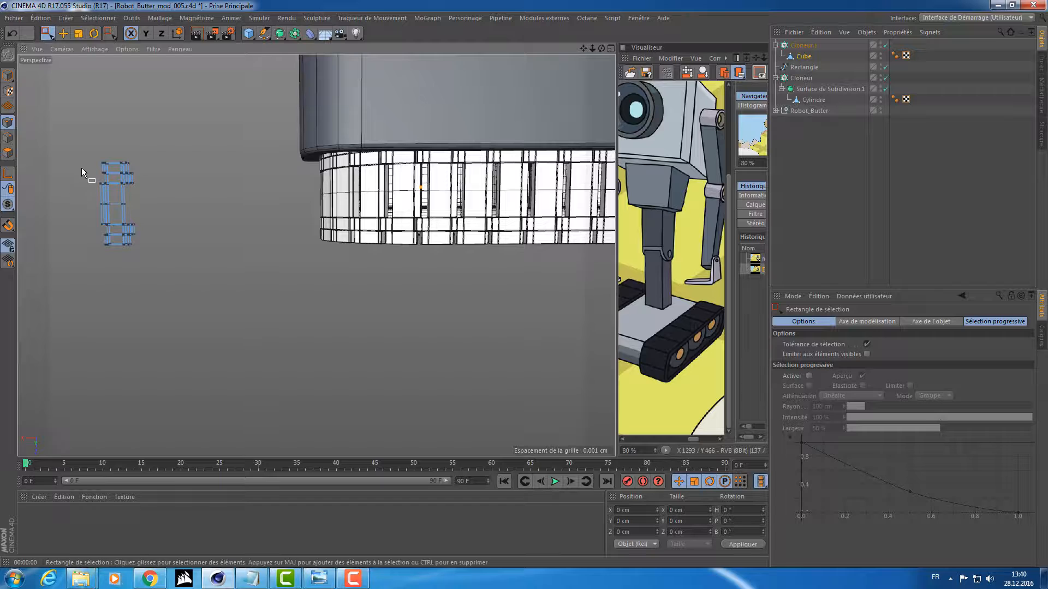
middle_click(114, 218)
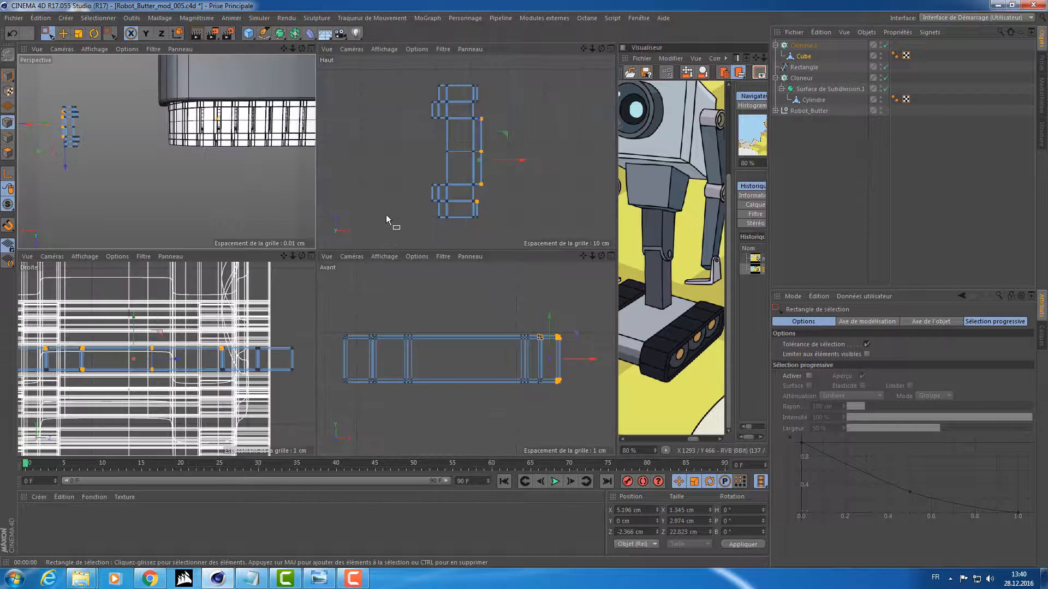
scroll(463, 168, up, 5)
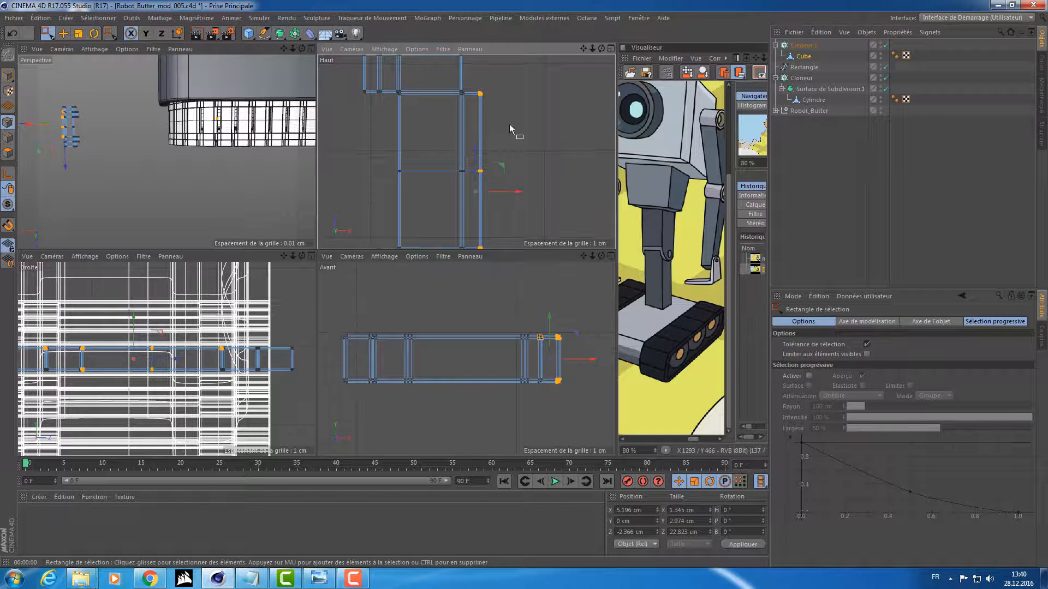
alt+middle_drag(490, 203, 510, 125)
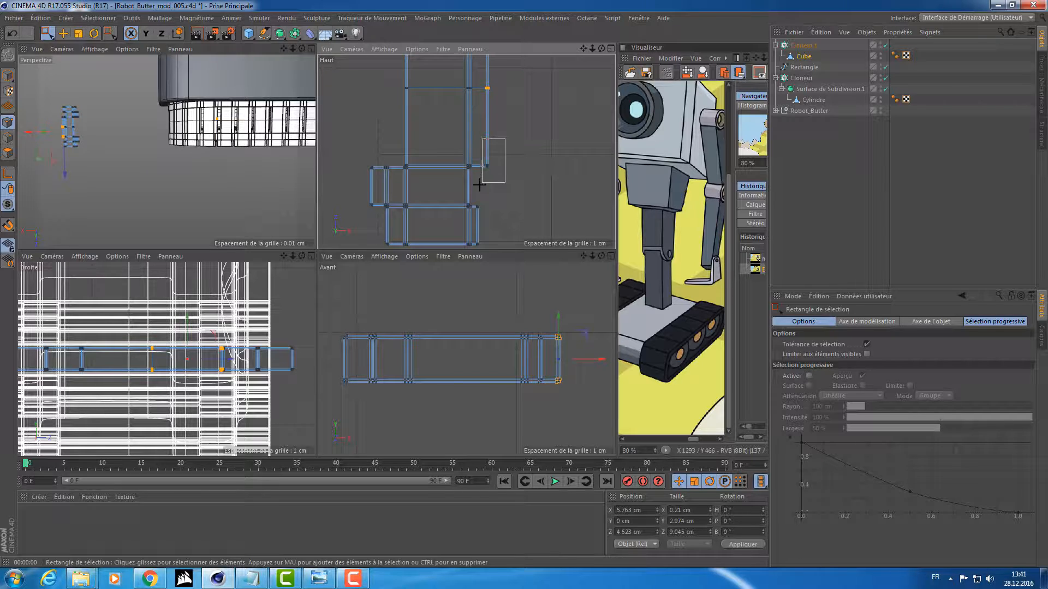
scroll(263, 159, up, 10)
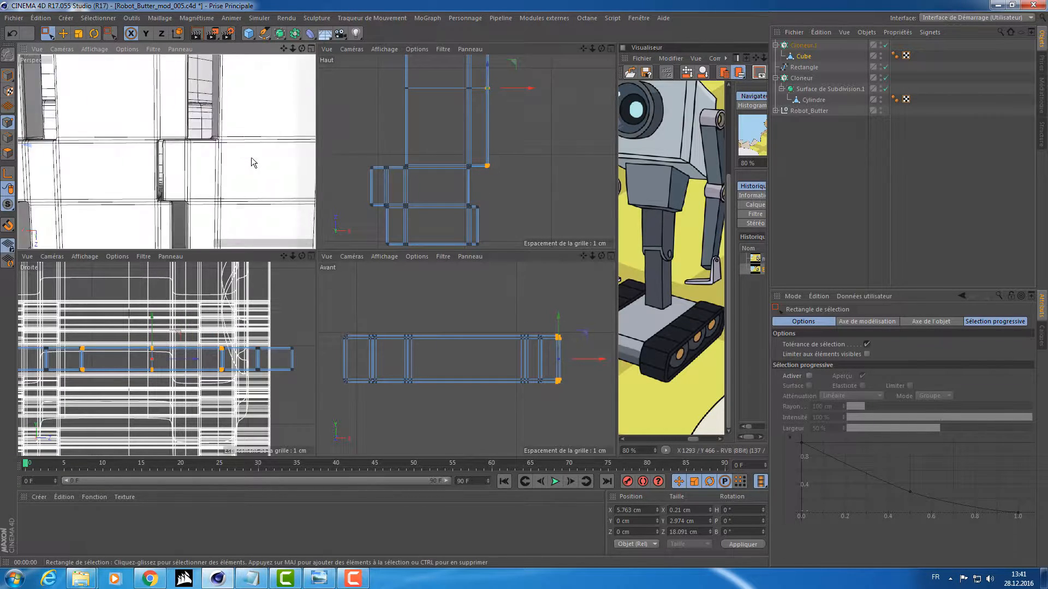
scroll(297, 168, down, 3)
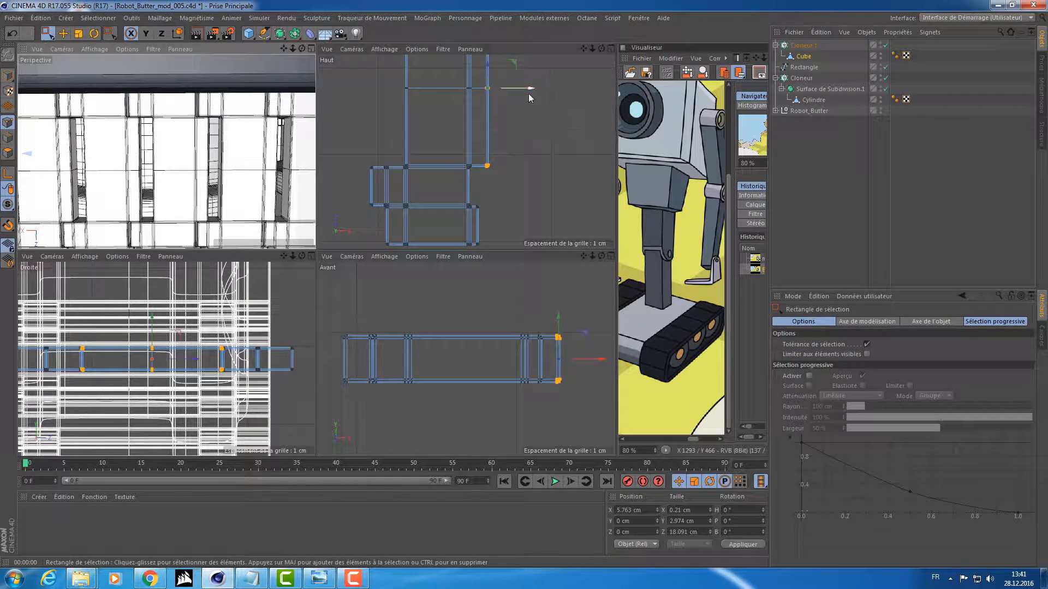
drag(528, 98, 541, 91)
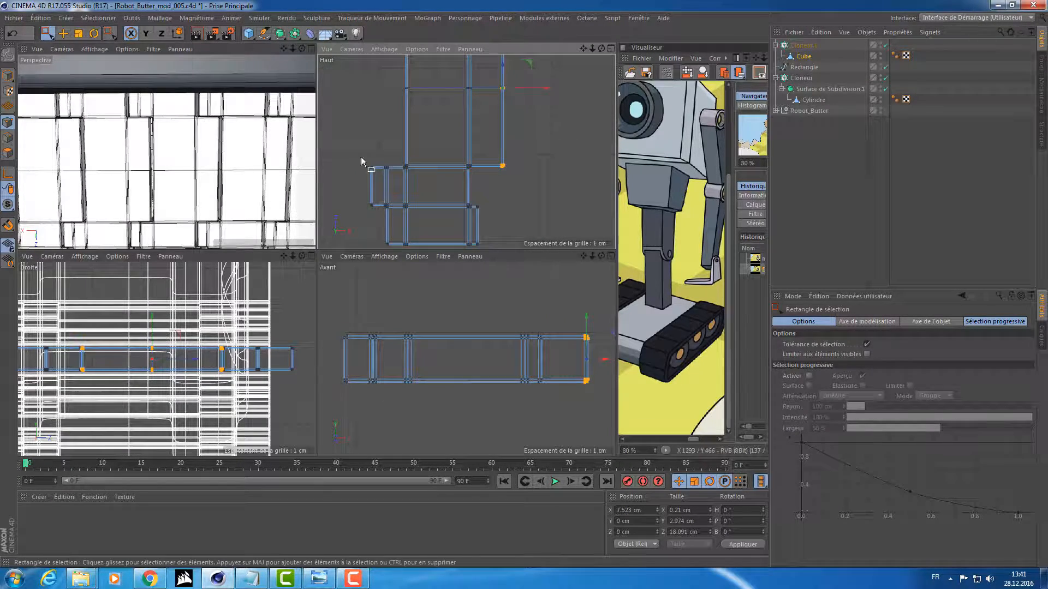
Move the edge points of the tread link's two end tabs outward along X to about 5.5 cm
scroll(227, 112, up, 5)
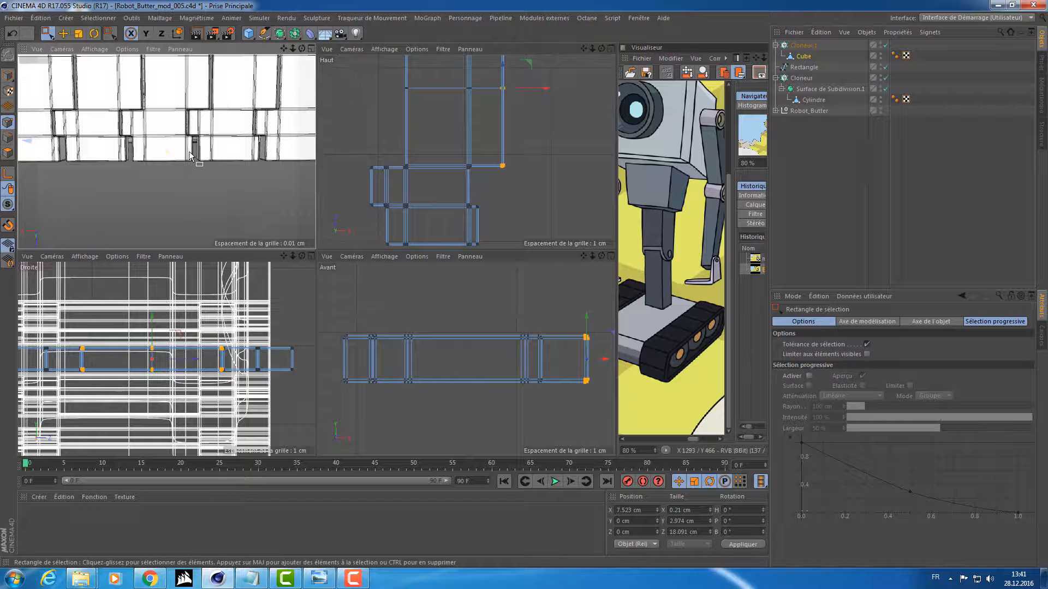
drag(499, 191, 471, 252)
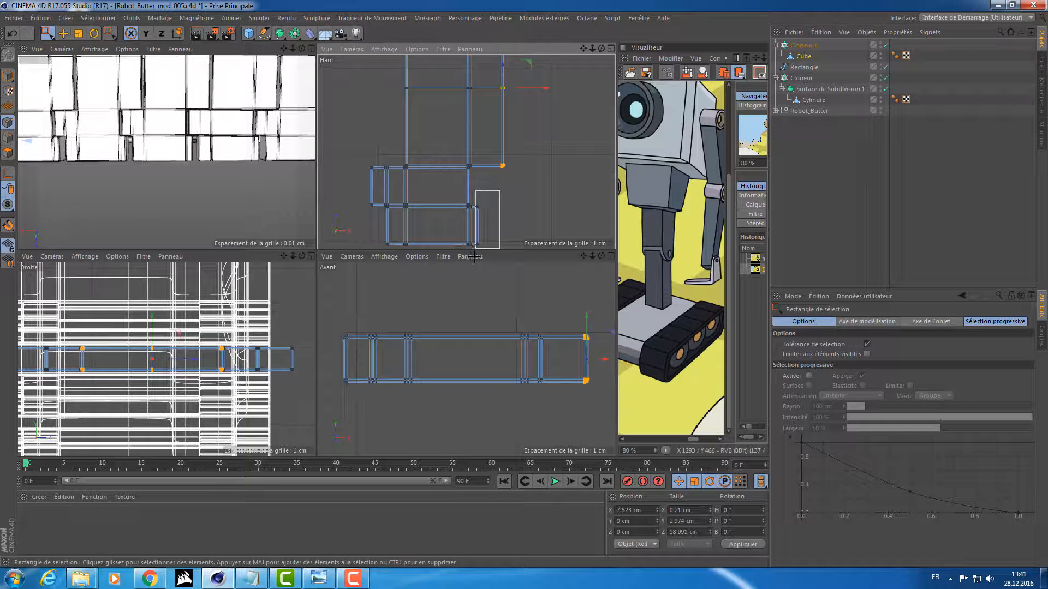
alt+middle_drag(551, 117, 524, 297)
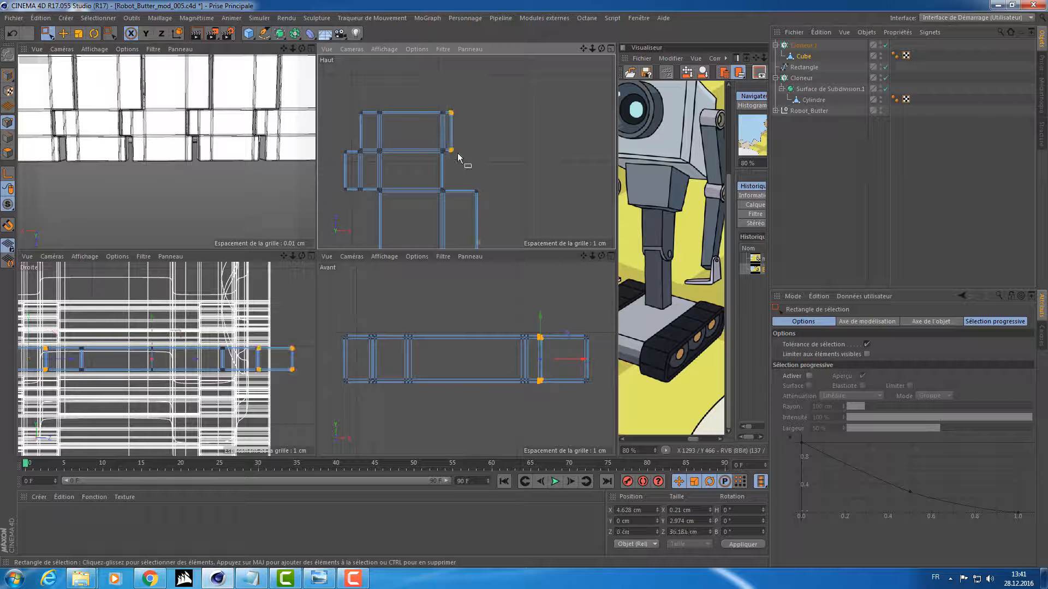
alt+middle_drag(510, 167, 502, 60)
key(e)
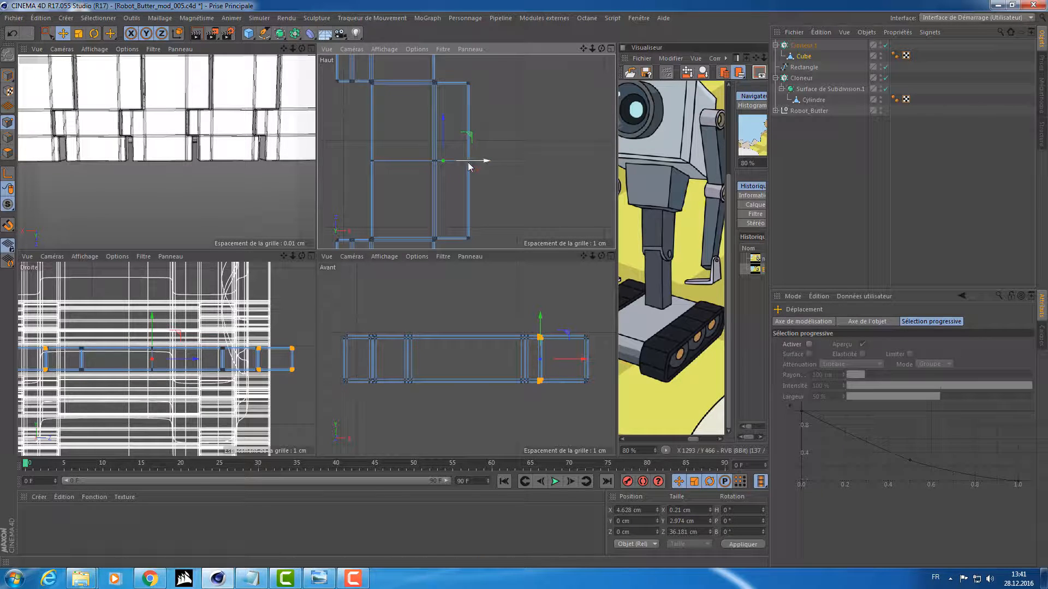
drag(471, 167, 477, 165)
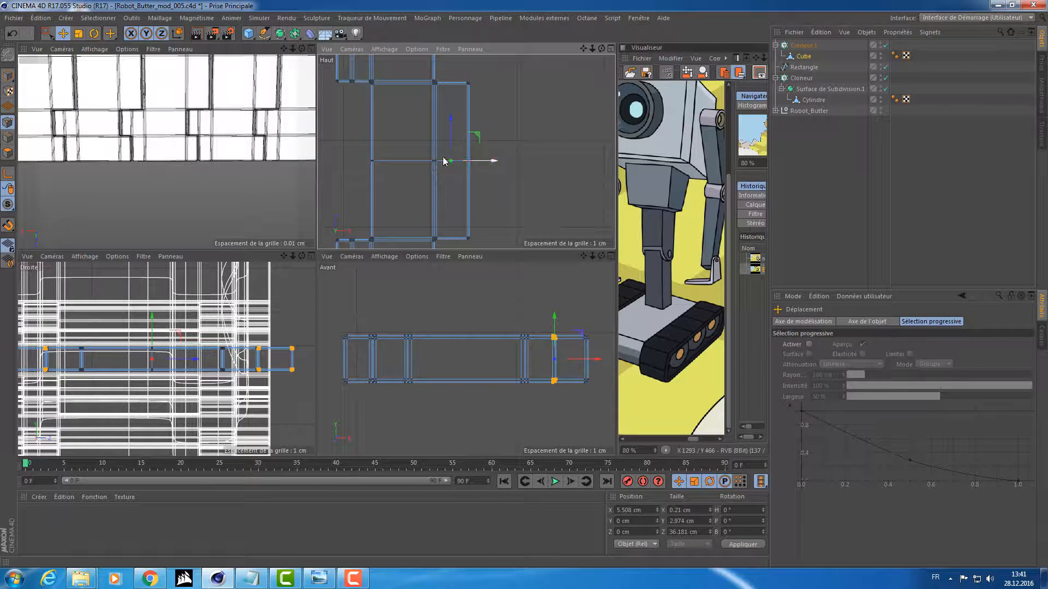
Examine the whole track around the wheels and its fit against the base from both sides
scroll(225, 123, down, 10)
alt+drag(225, 123, 20, 149)
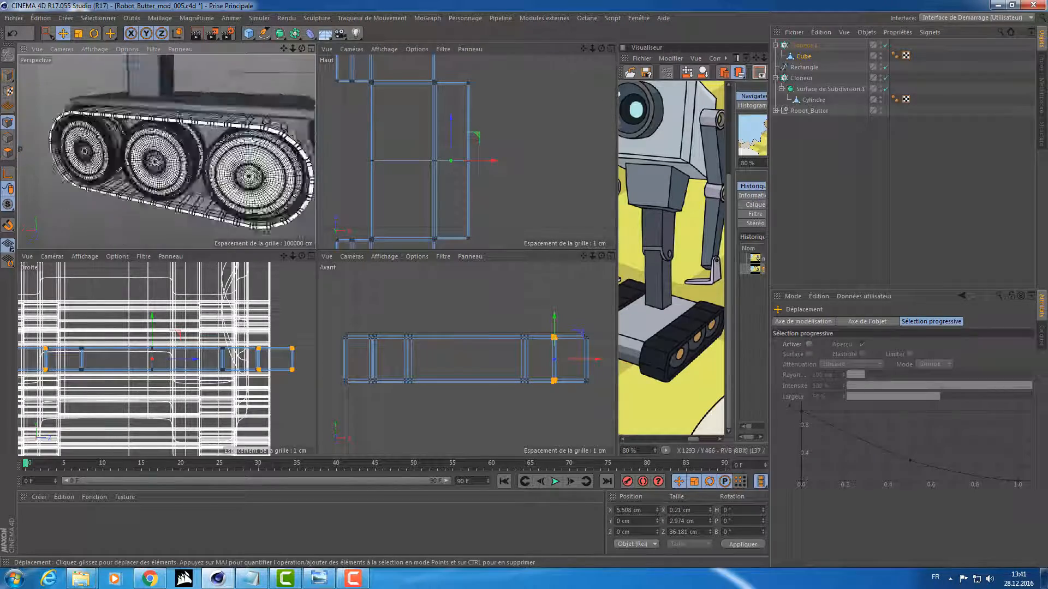
scroll(147, 158, down, 3)
alt+drag(147, 156, 188, 159)
middle_click(188, 160)
scroll(254, 206, up, 2)
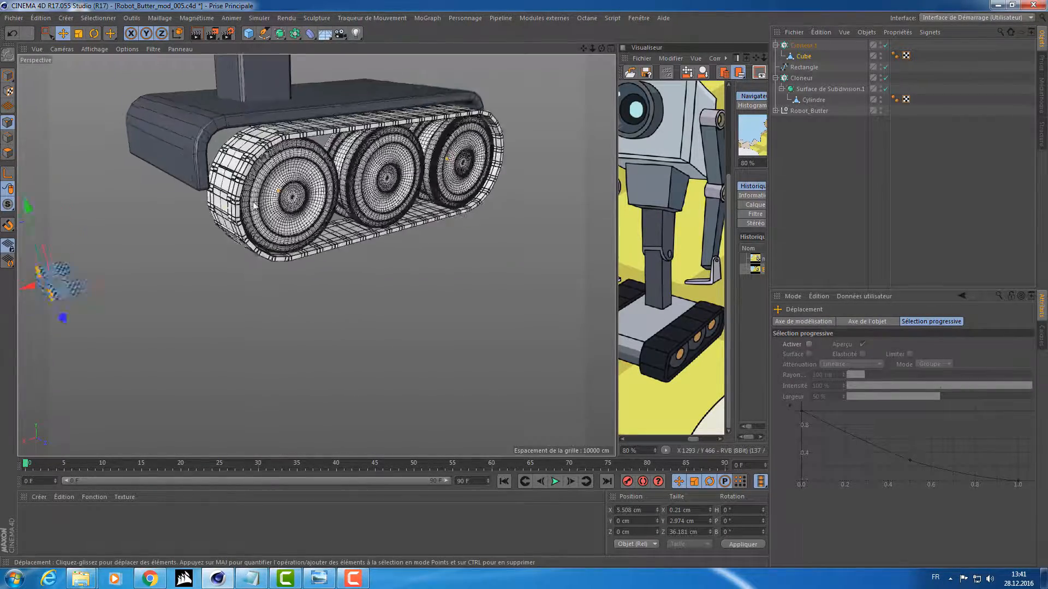
scroll(296, 195, up, 3)
scroll(322, 188, down, 1)
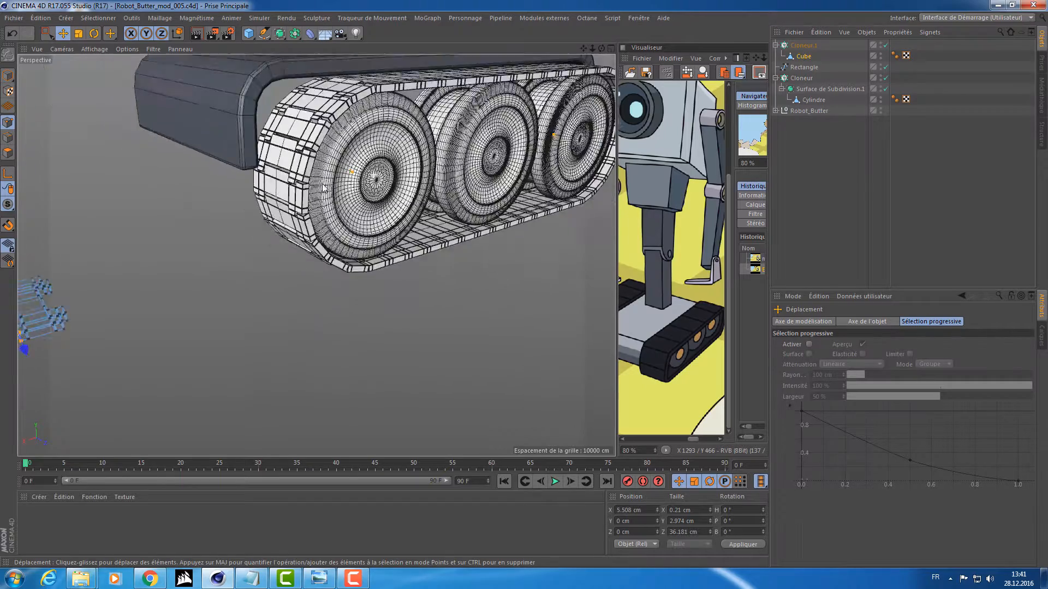
scroll(263, 192, down, 3)
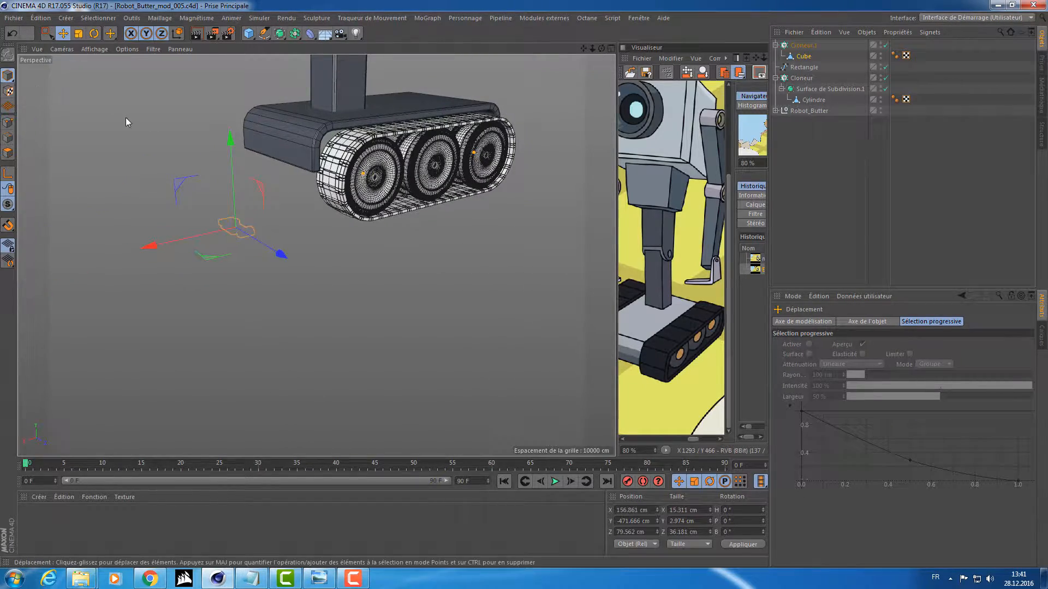
click(879, 174)
alt+drag(453, 221, 368, 145)
Lower the bottom points of the base cube's end flanges, making the base about 57.6 cm high
click(776, 111)
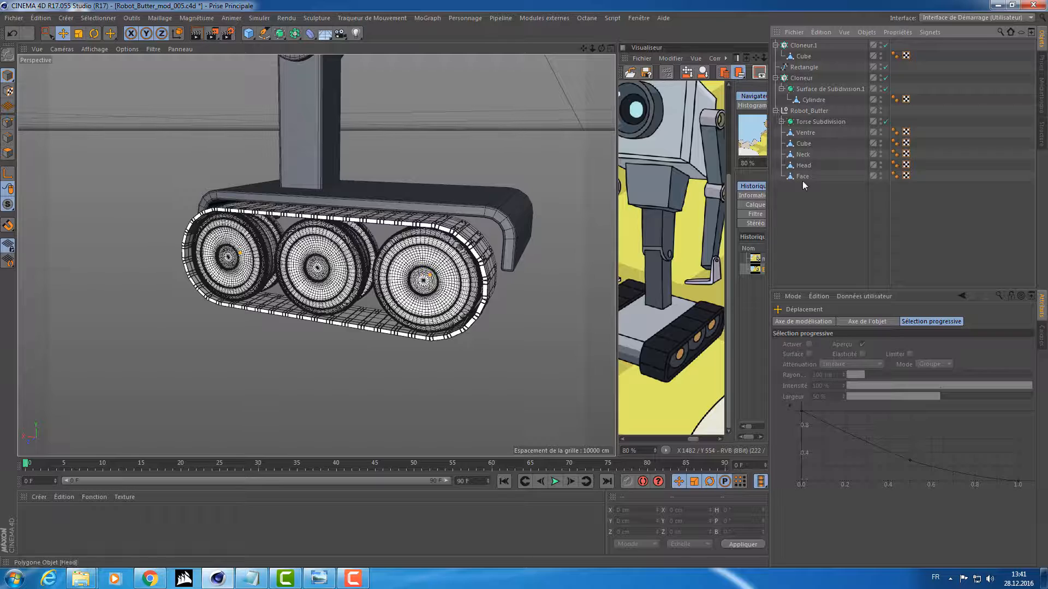
click(804, 144)
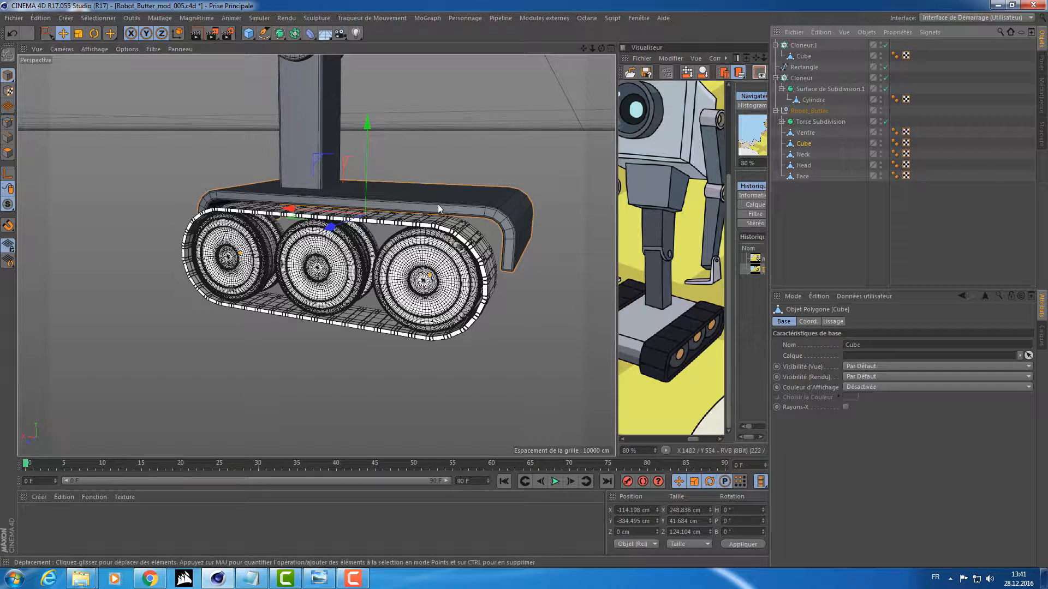
click(8, 141)
middle_click(281, 159)
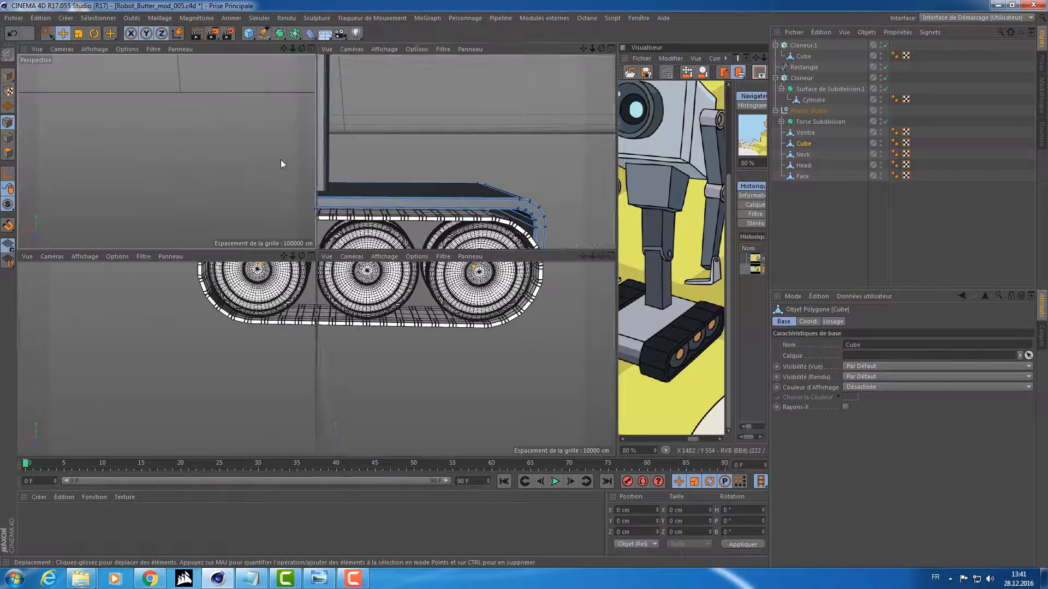
key(s)
scroll(500, 346, down, 2)
key(space)
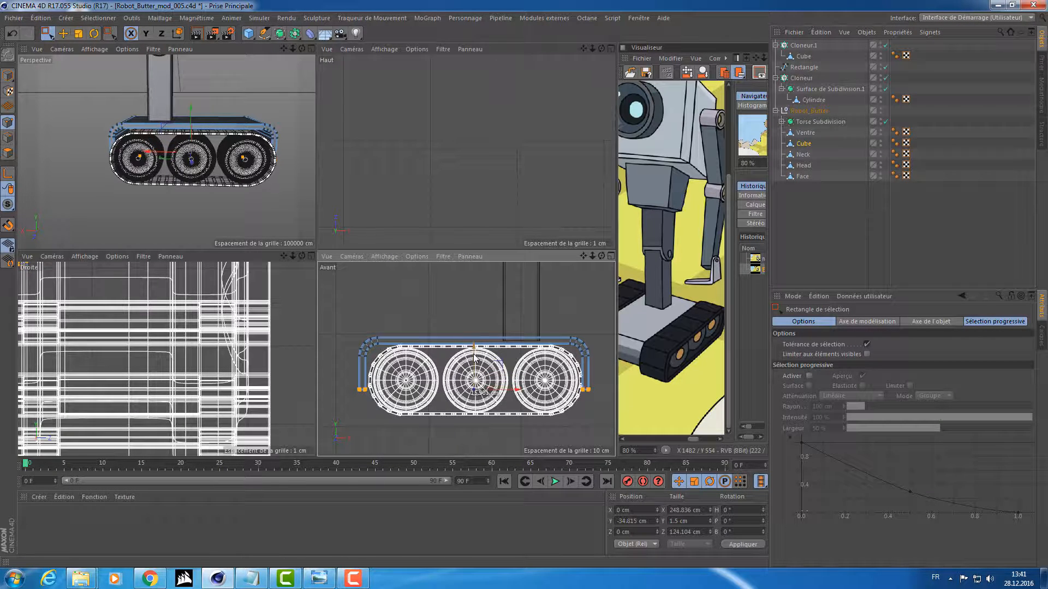
Scale the base cube to about 256.6 cm in X and 116 cm in Z
alt+drag(189, 158, 165, 155)
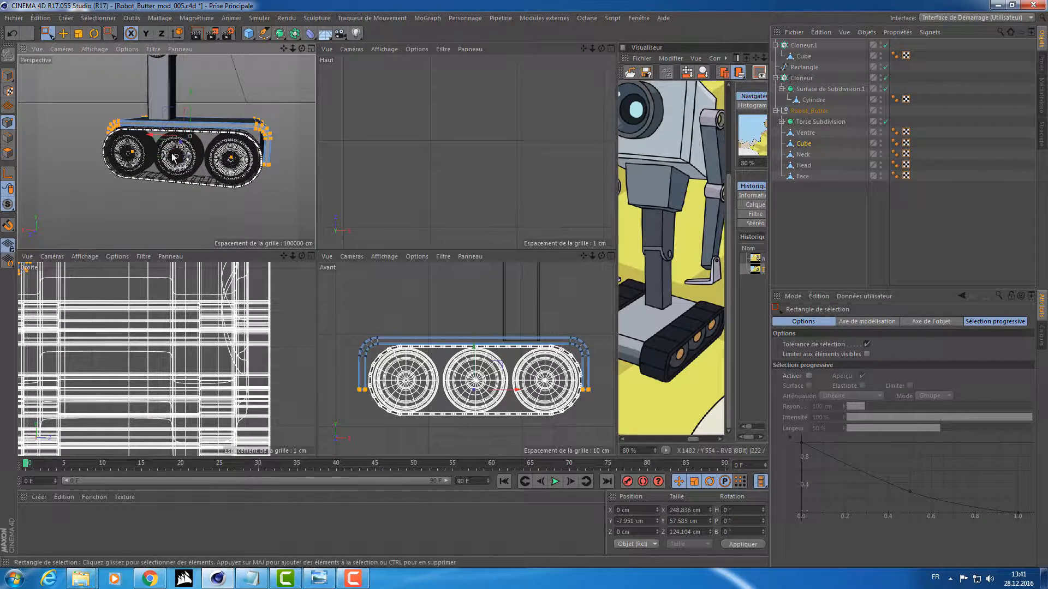
key(t)
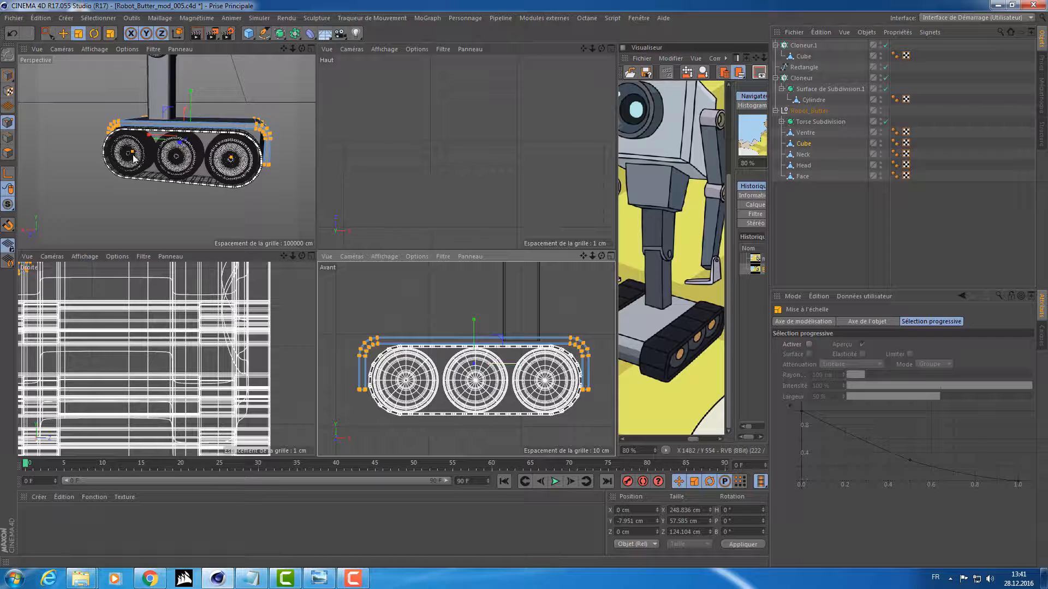
click(5, 81)
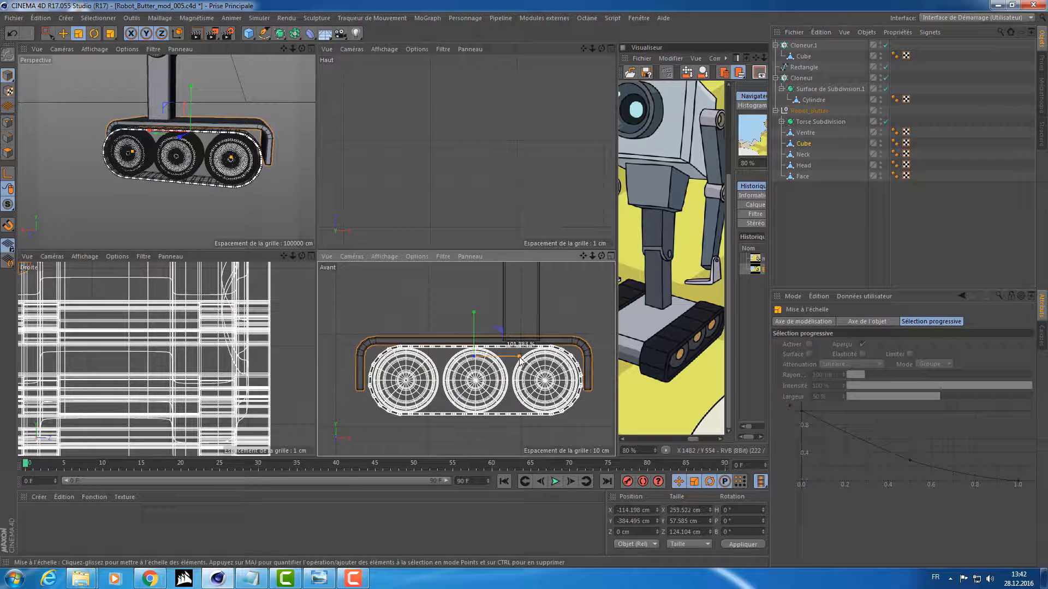
alt+drag(274, 154, 131, 174)
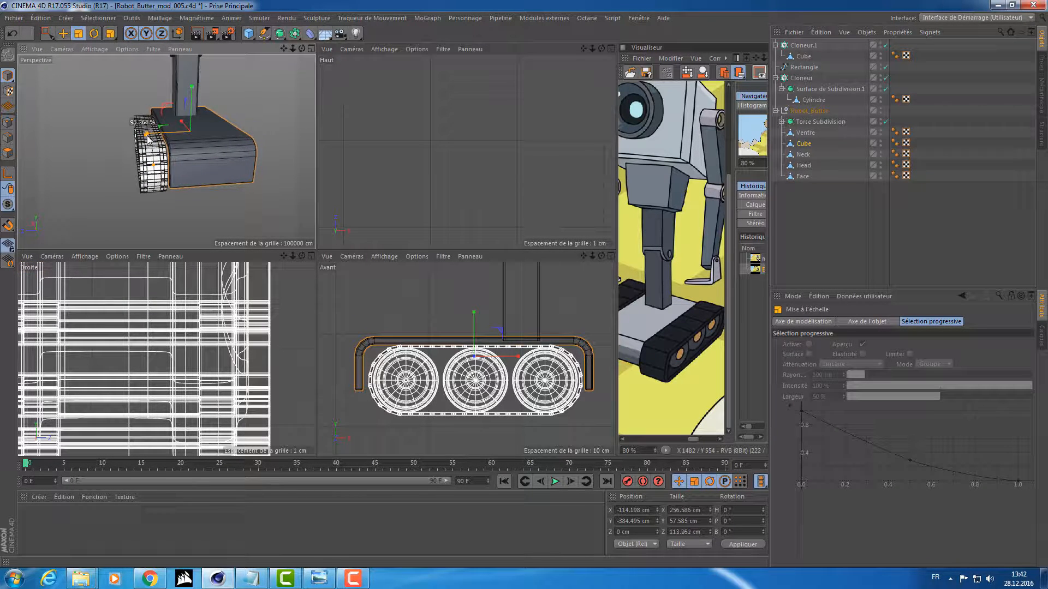
drag(147, 140, 146, 141)
Raise the wheel cloner and the track's rectangle path together to about -442.8 cm in Y
alt+drag(124, 142, 243, 132)
middle_click(124, 141)
alt+drag(352, 241, 264, 253)
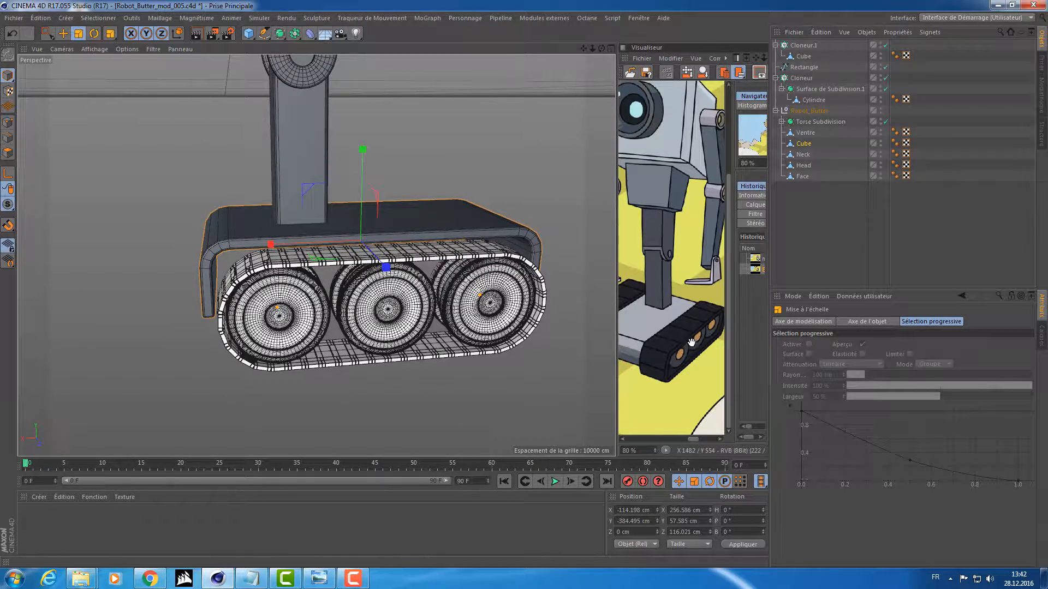
alt+drag(380, 271, 445, 277)
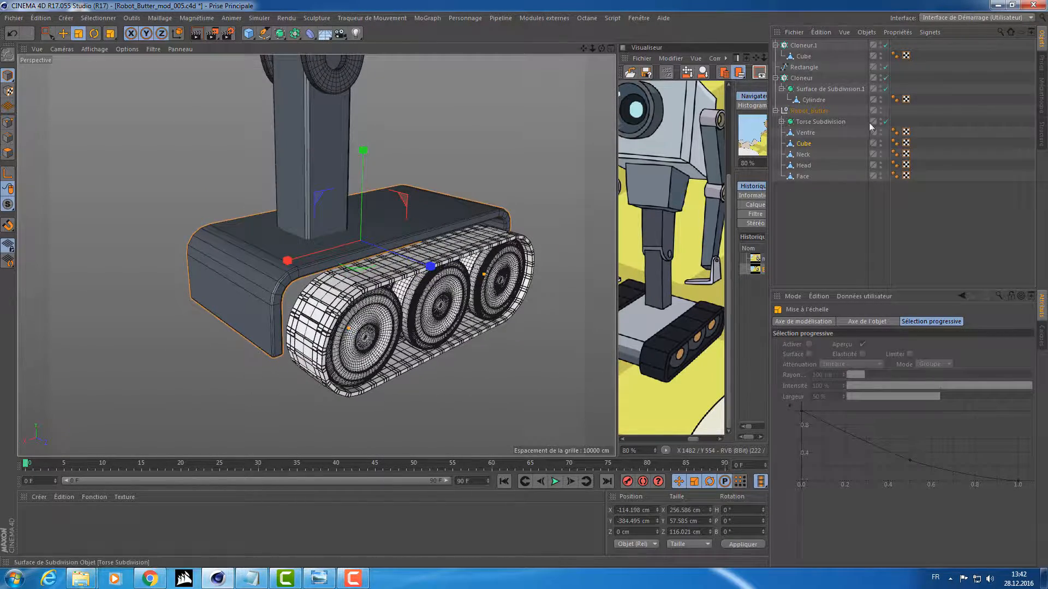
click(800, 79)
ctrl+click(797, 68)
key(e)
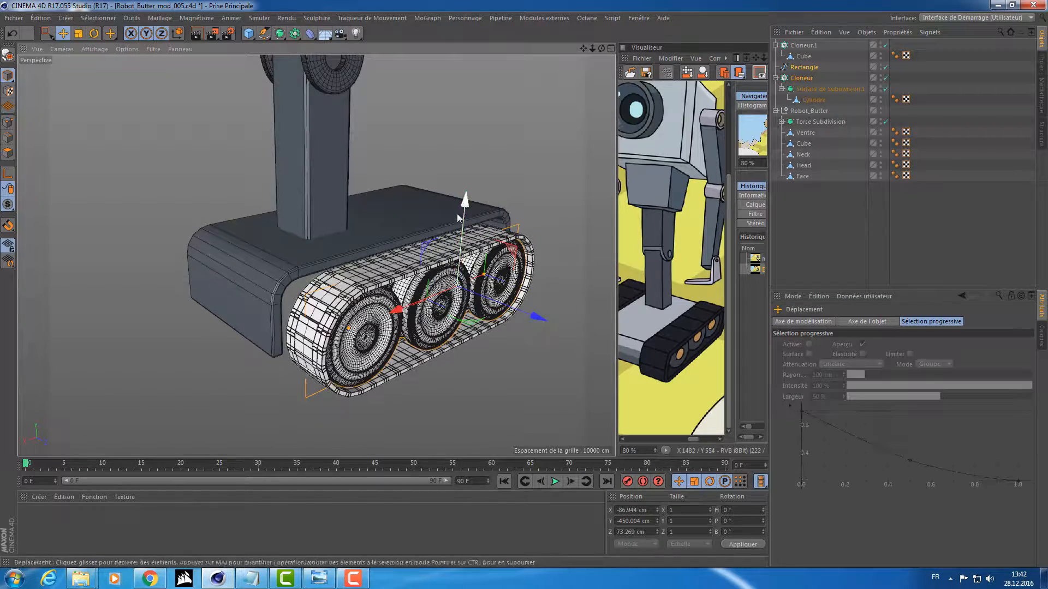
drag(458, 217, 442, 200)
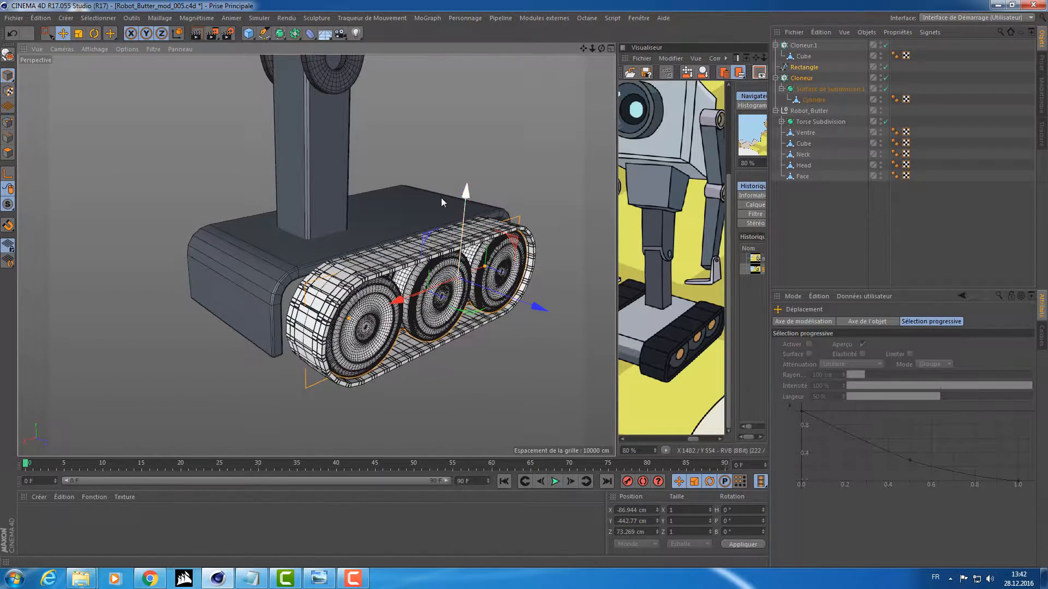
drag(377, 202, 461, 191)
key(ctrl+z)
alt+drag(296, 228, 342, 213)
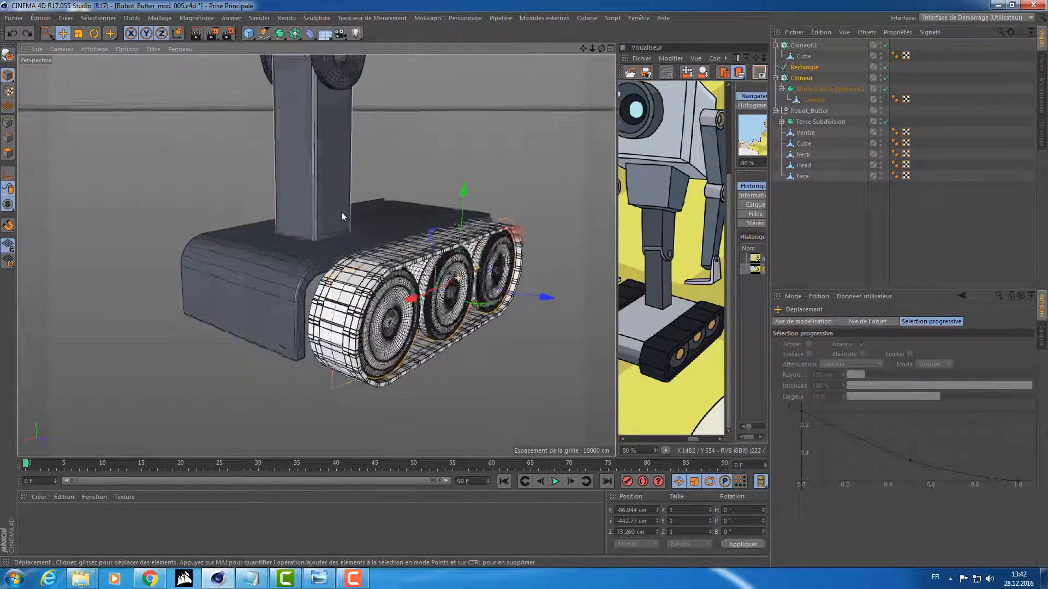
Reposition the wheel cloner and rectangle path beside the base at about -450.2 cm in Y and 72.4 cm in Z
scroll(456, 243, up, 5)
alt+drag(465, 240, 520, 224)
drag(563, 307, 568, 306)
alt+drag(482, 265, 341, 215)
alt+right_drag(341, 216, 289, 224)
alt+drag(290, 224, 405, 250)
alt+right_drag(316, 247, 379, 238)
alt+drag(378, 234, 399, 230)
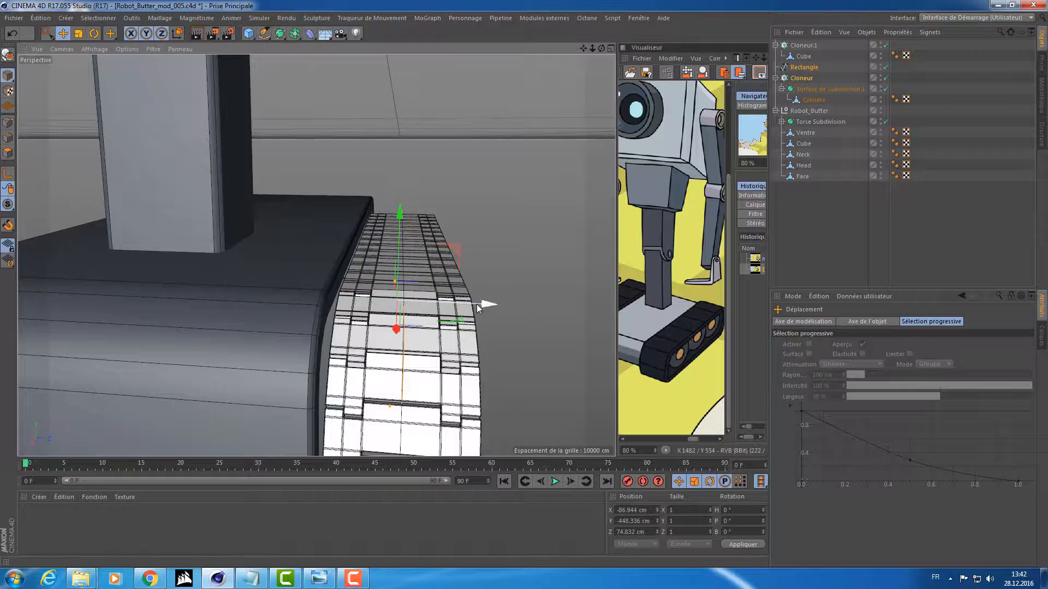
drag(478, 304, 464, 303)
drag(444, 248, 329, 246)
Collapse both cloners and group the tread cloner, rectangle path and wheel cloner under one null
mouse_move(328, 246)
alt+middle_down()
mouse_move(335, 283)
mouse_move(317, 248)
alt+middle_up()
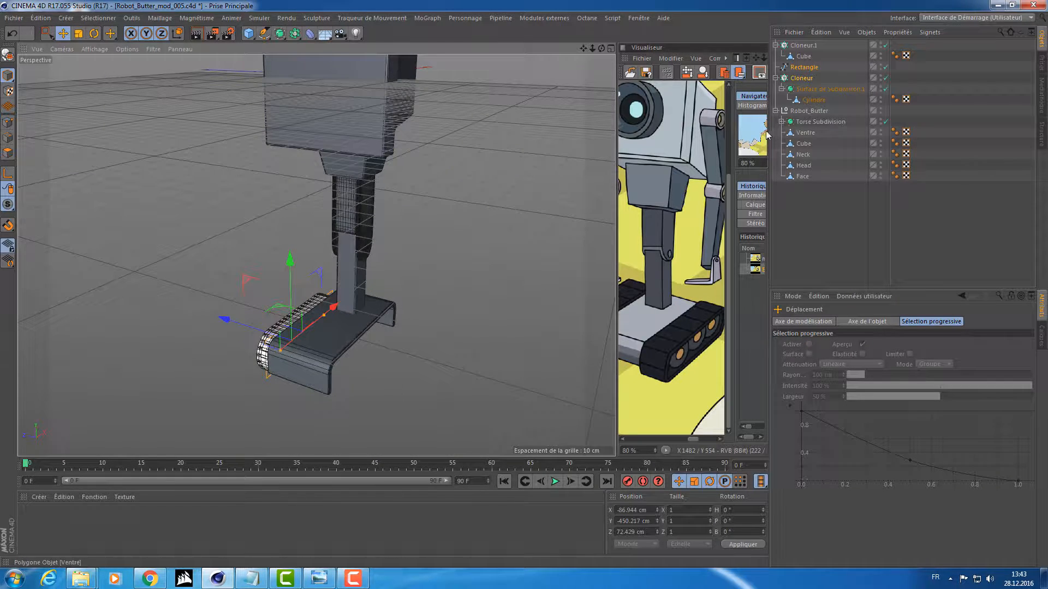
click(775, 78)
click(776, 46)
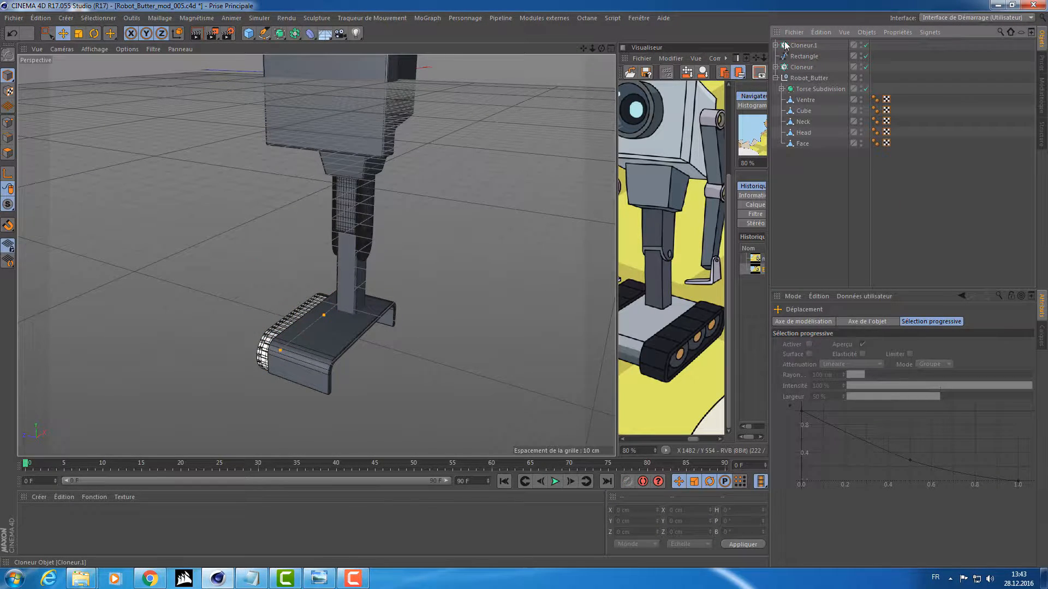
shift+click(791, 67)
key(alt+g)
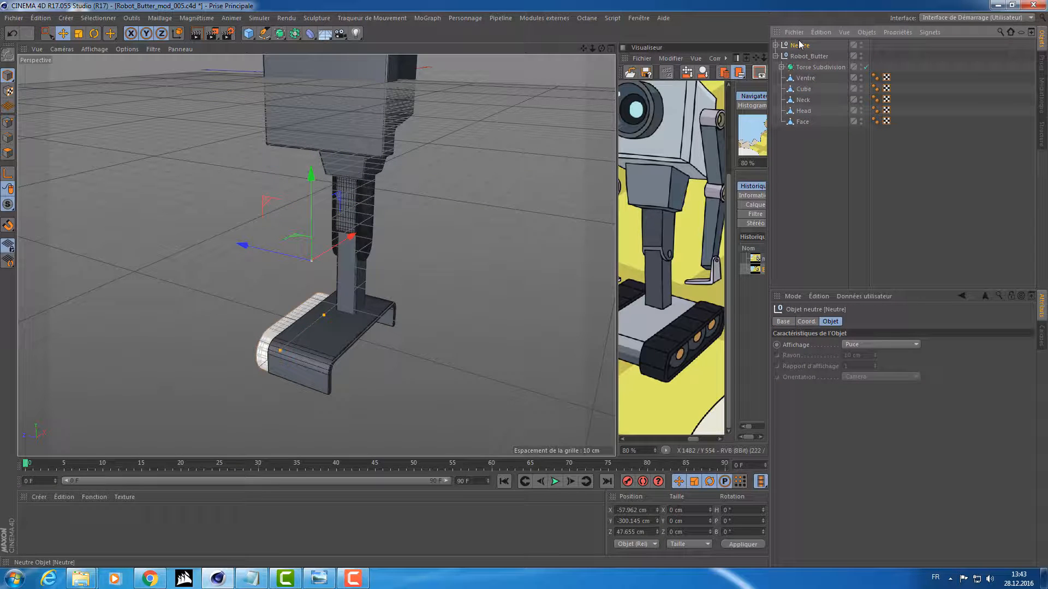
Rename the null that groups the track parts as Chaine_Roue
double_click(798, 46)
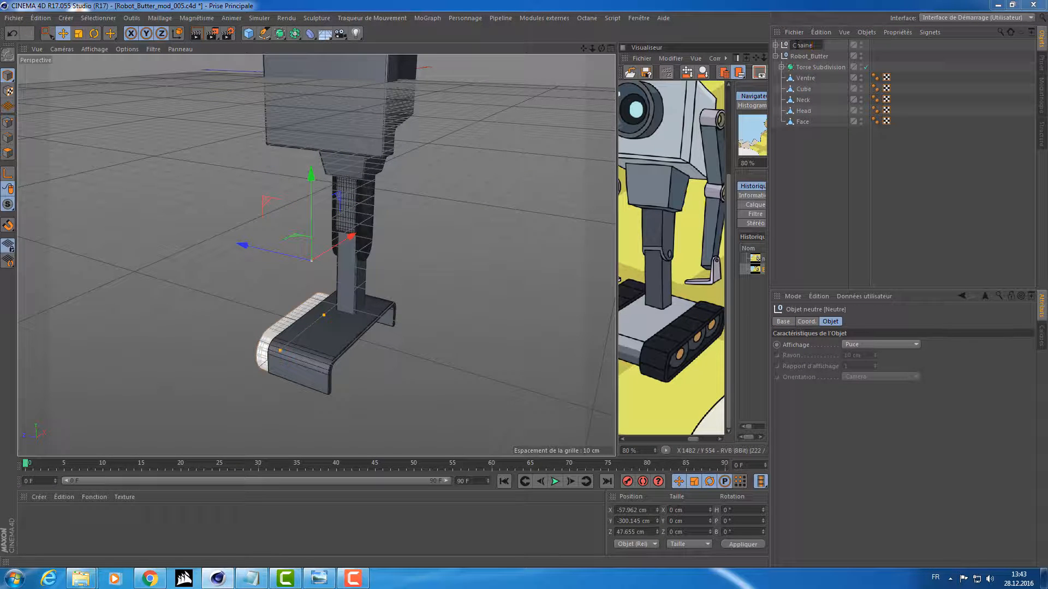
text(Chaine_Roue)
key(Return)
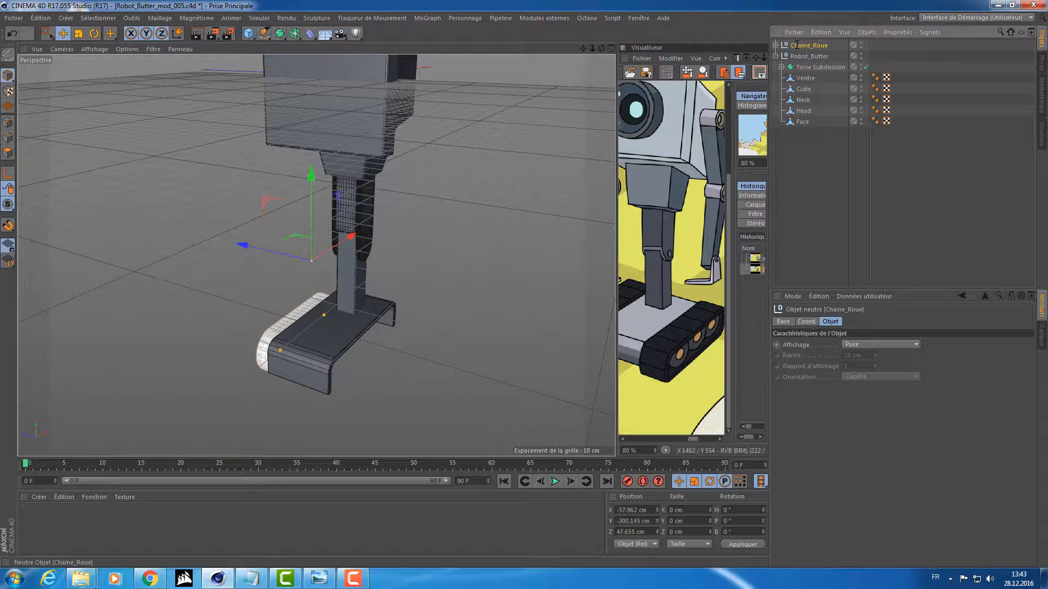
Add a Symmetry object and nest the Chaine_Roue group under it
click(294, 31)
click(442, 87)
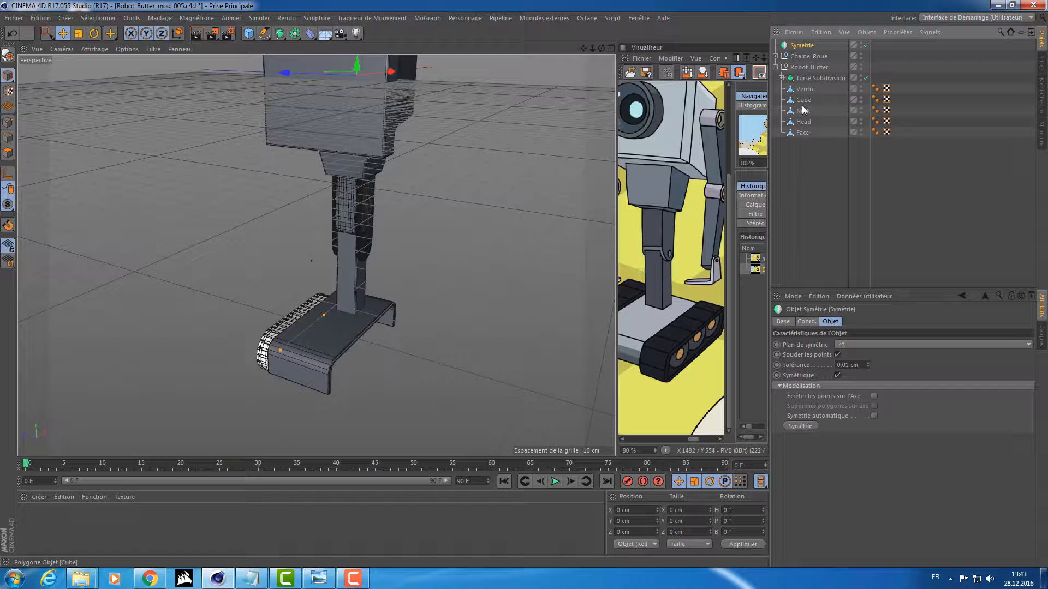
drag(803, 57, 801, 46)
click(802, 46)
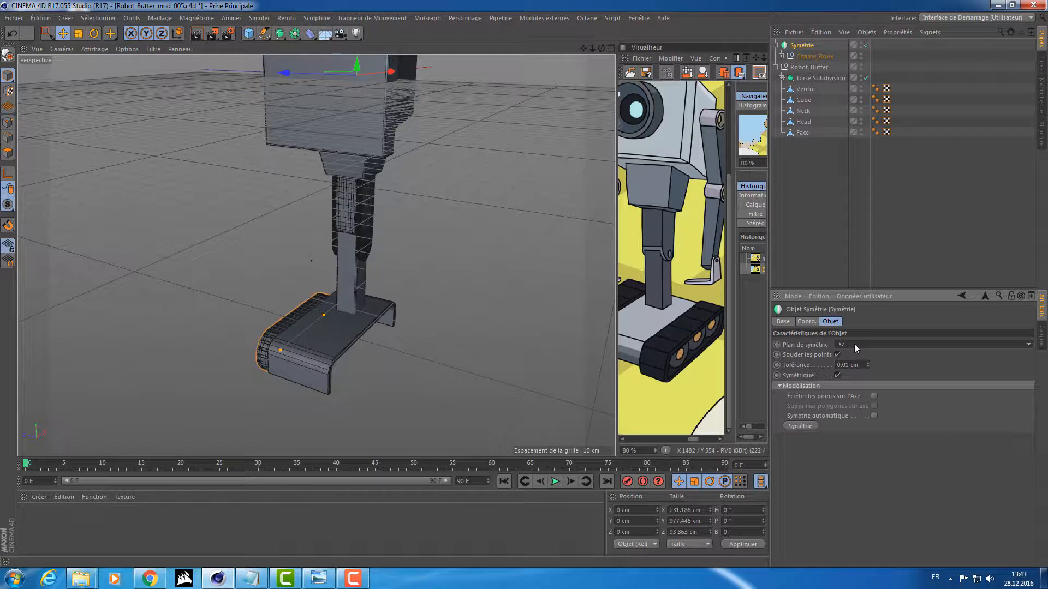
Set the Symmetry object's mirror plane to XY so the track is duplicated on the opposite side of the base
scroll(855, 345, up, 1)
scroll(855, 345, down, 2)
alt+drag(361, 371, 457, 334)
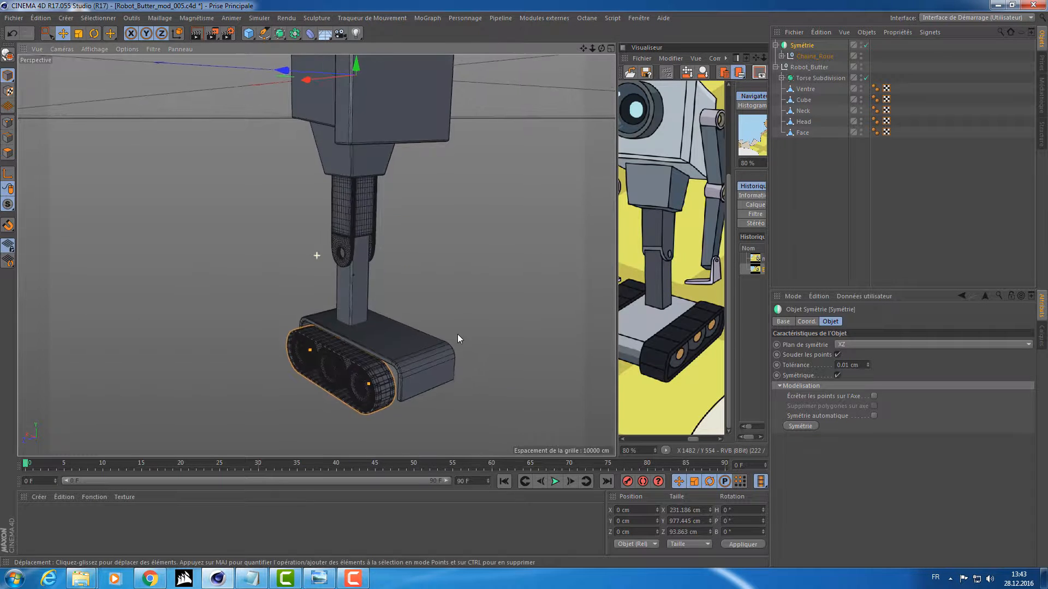
alt+middle_drag(457, 334, 388, 310)
alt+right_drag(389, 309, 412, 304)
alt+middle_drag(412, 303, 437, 304)
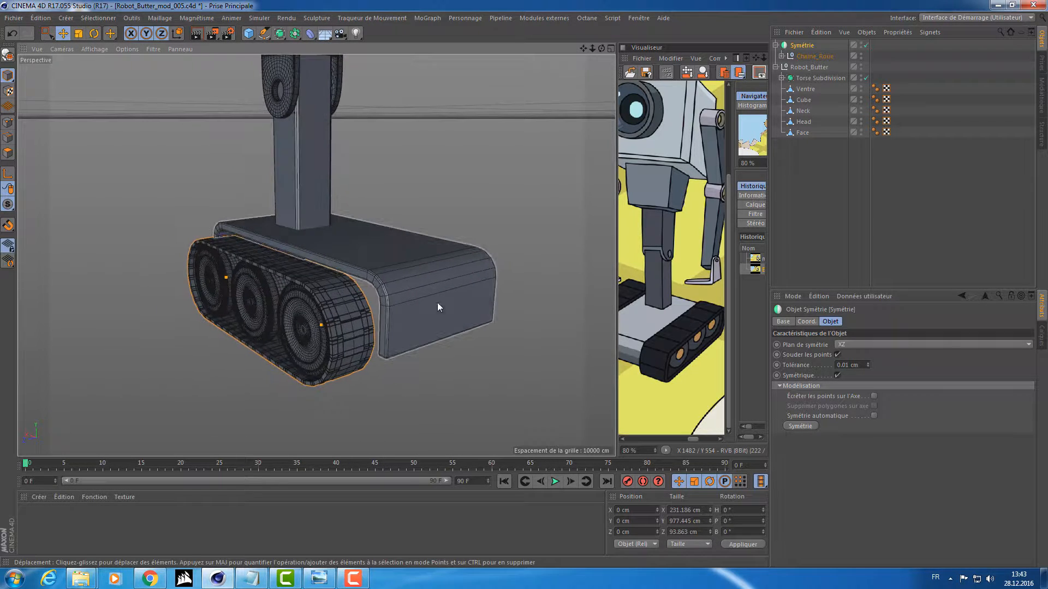
click(863, 343)
click(867, 365)
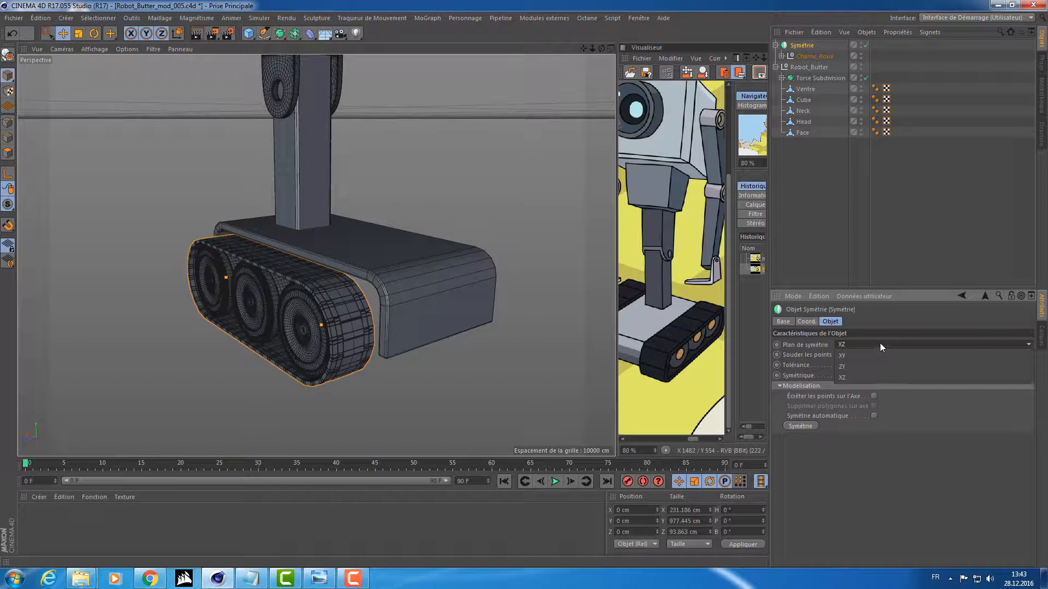
scroll(877, 343, up, 1)
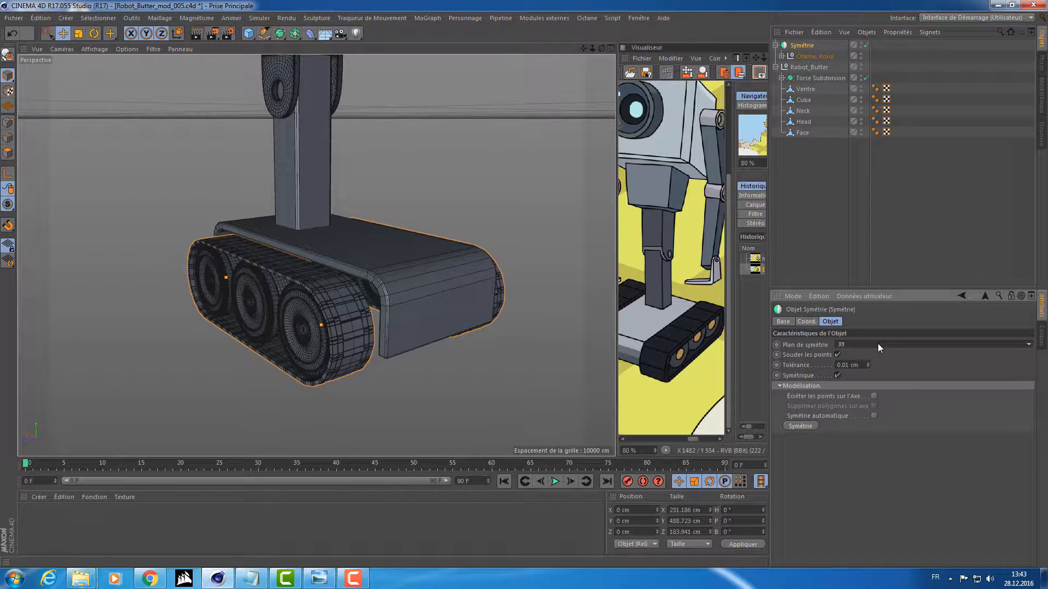
Try the ZY and XZ mirror planes on the track's Symmetry object and return it to XY
scroll(877, 343, down, 1)
scroll(877, 343, up, 1)
scroll(877, 343, down, 2)
scroll(878, 342, up, 1)
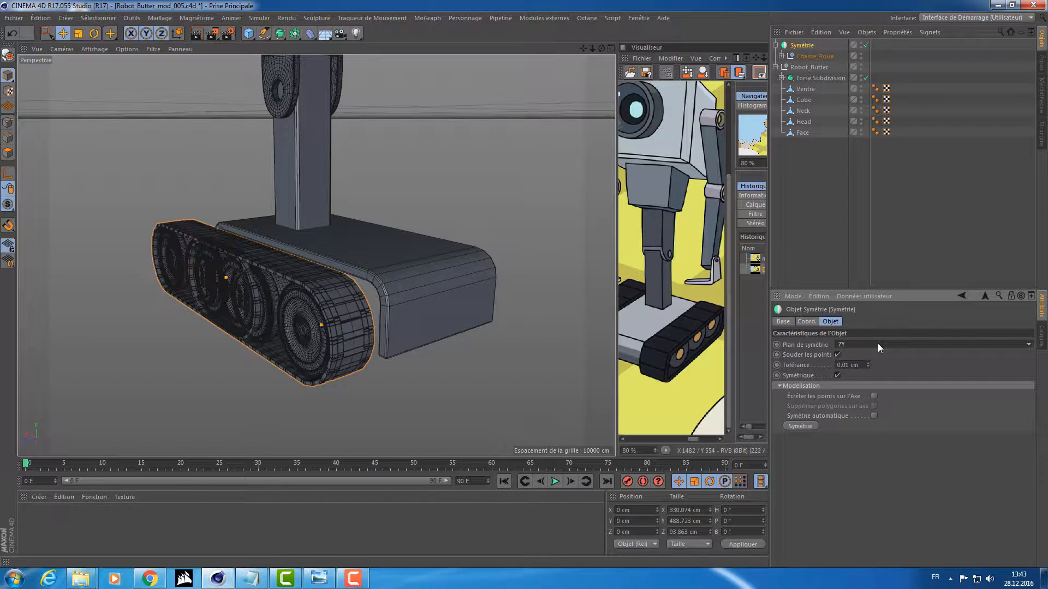
click(878, 343)
click(863, 374)
click(868, 344)
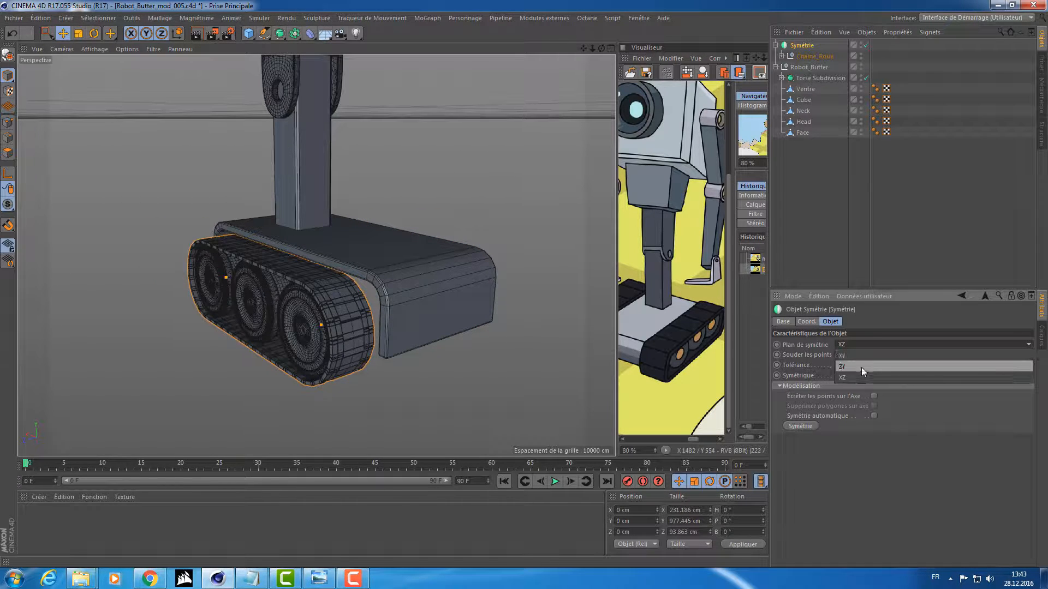
click(861, 368)
click(867, 343)
click(859, 354)
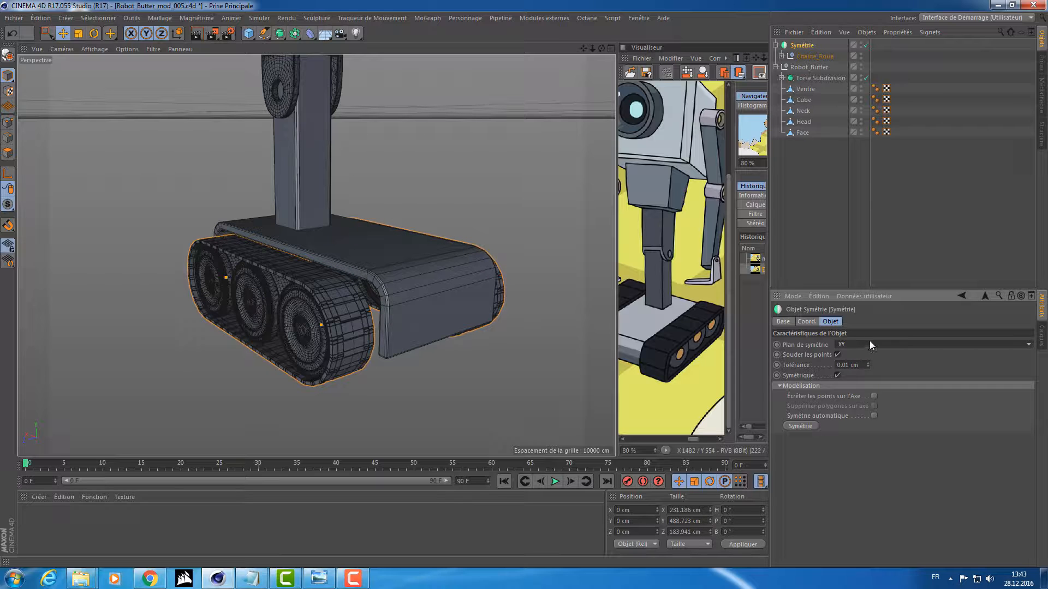
click(869, 347)
click(869, 347)
scroll(869, 347, down, 1)
alt+drag(430, 317, 313, 316)
click(866, 343)
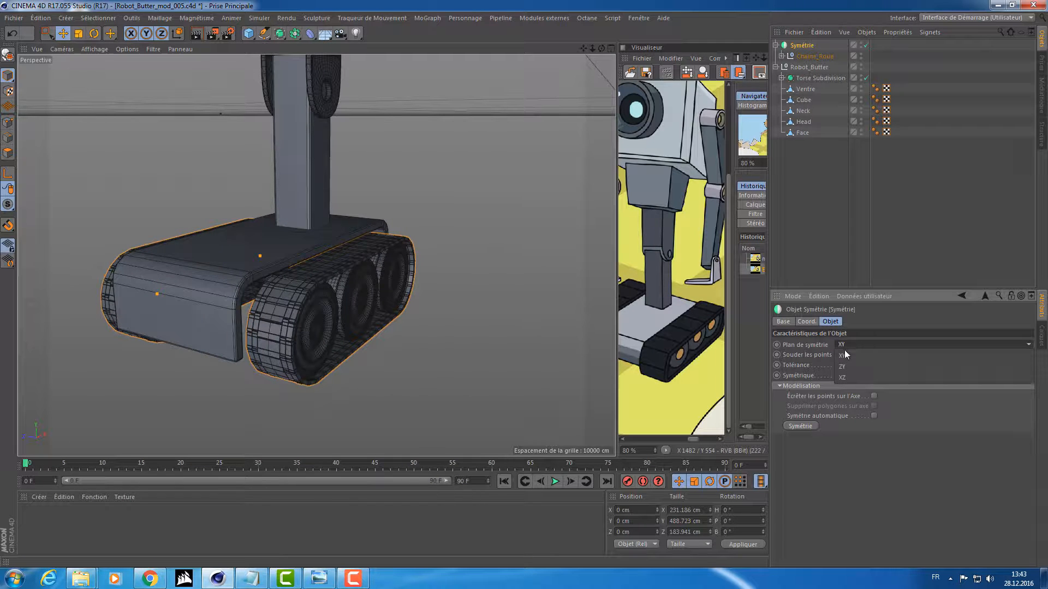
click(869, 355)
Save the scene with the mirrored track
alt+drag(415, 268, 322, 263)
scroll(404, 322, down, 8)
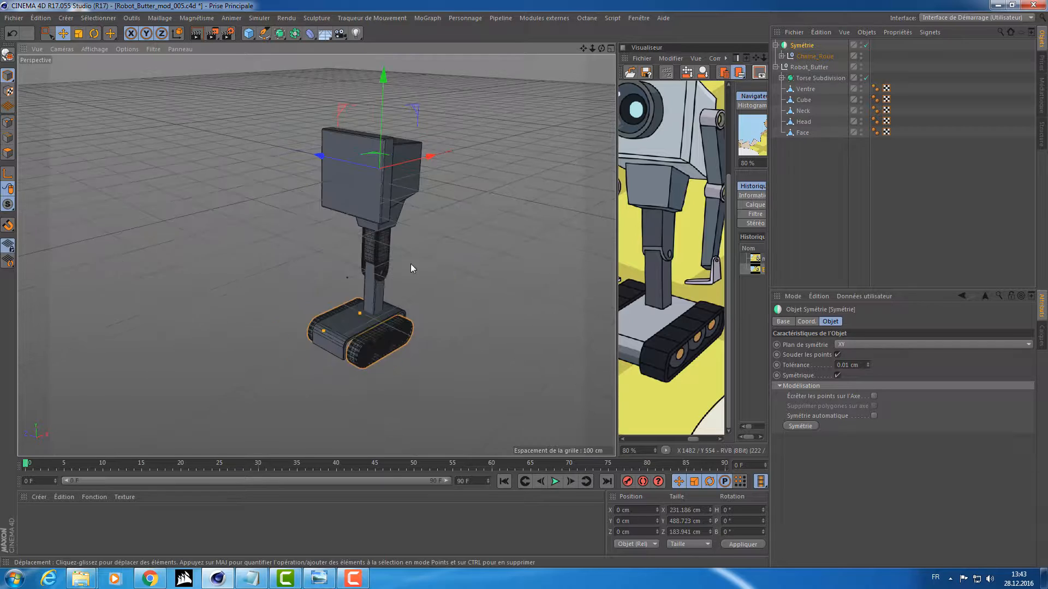
alt+drag(410, 263, 269, 233)
key(ctrl+s)
Select the base cube and examine from several angles how it fits with the two tracks and the leg
alt+right_drag(306, 320, 459, 330)
alt+middle_drag(384, 298, 284, 224)
alt+drag(309, 253, 152, 241)
click(212, 238)
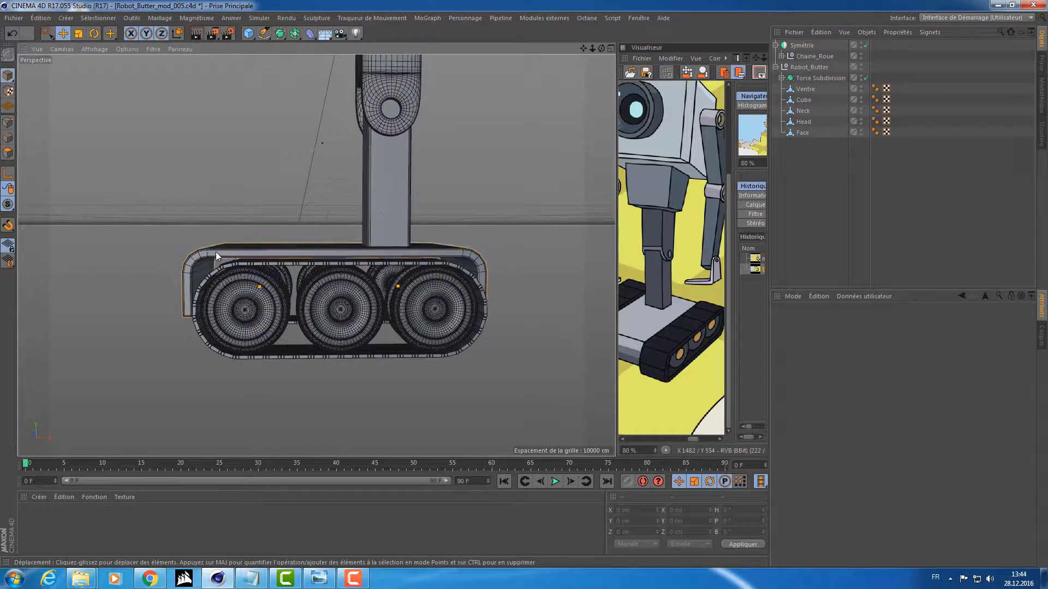
mouse_move(215, 251)
alt+mouse_down()
mouse_move(247, 249)
mouse_move(200, 254)
alt+mouse_up()
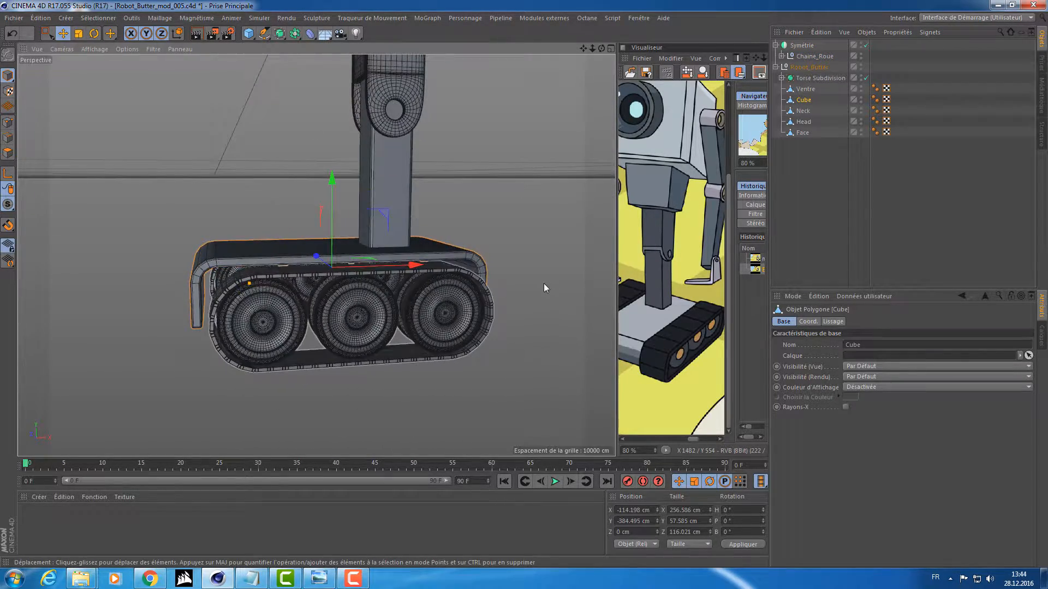
alt+drag(543, 283, 496, 295)
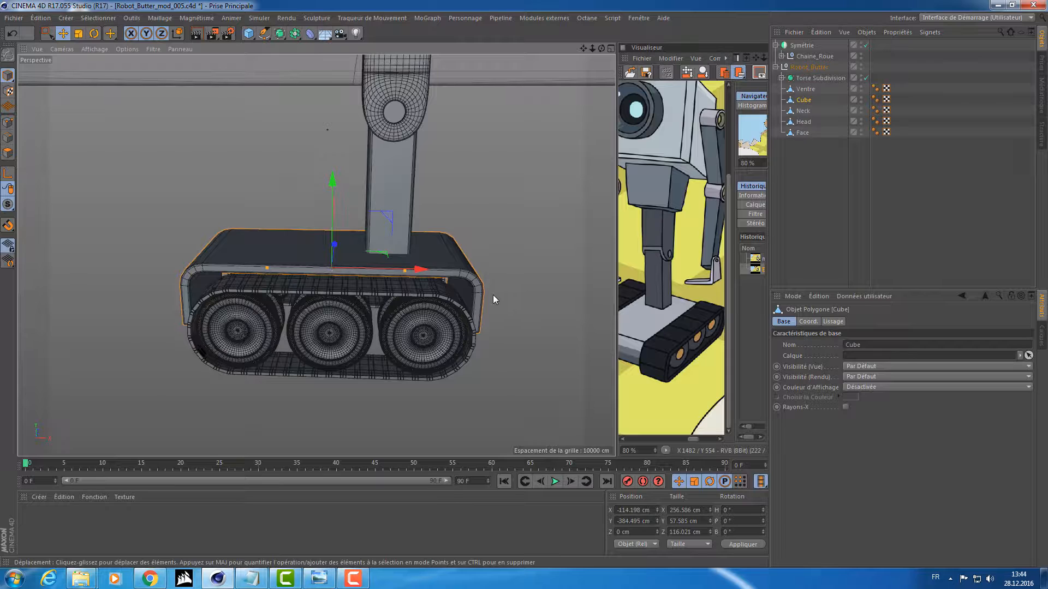
alt+drag(194, 261, 190, 297)
alt+drag(230, 266, 312, 256)
scroll(393, 215, down, 3)
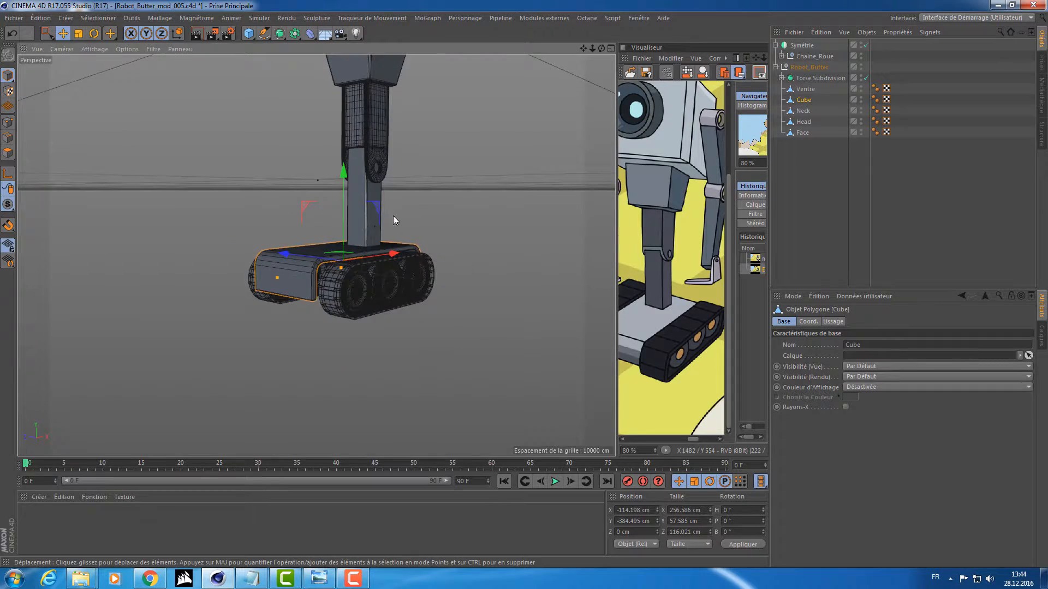
alt+middle_drag(393, 215, 415, 291)
scroll(414, 291, down, 3)
alt+drag(415, 291, 417, 265)
scroll(331, 346, up, 4)
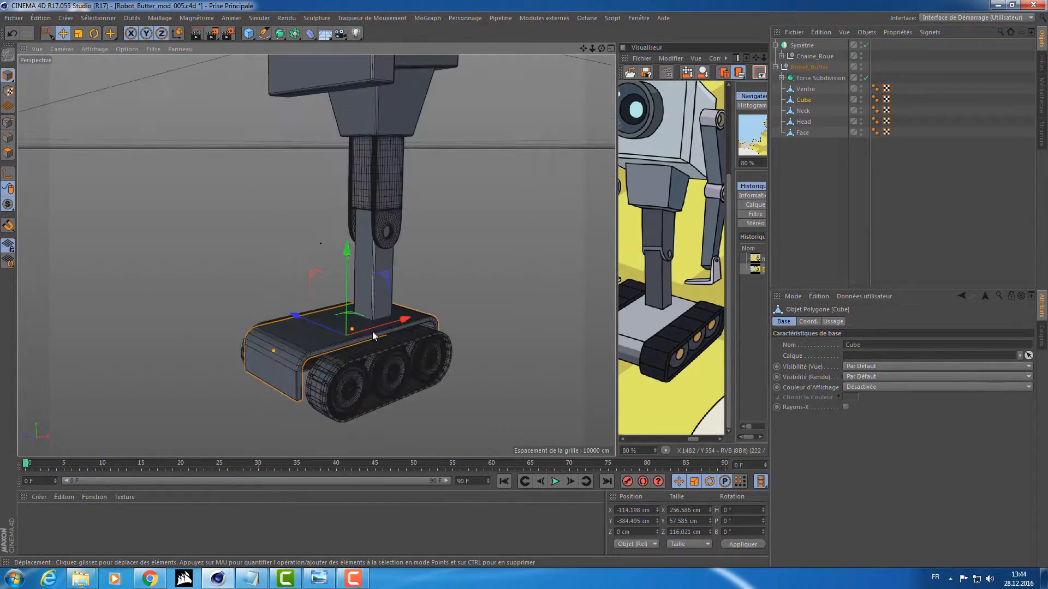
alt+middle_drag(373, 332, 371, 301)
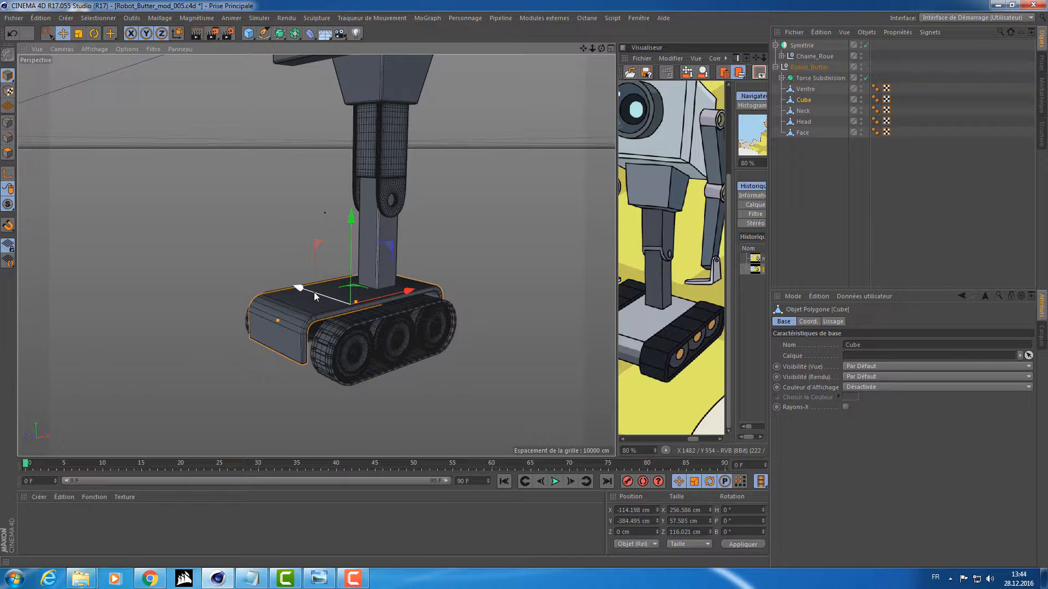
alt+drag(295, 323, 420, 254)
scroll(413, 195, down, 4)
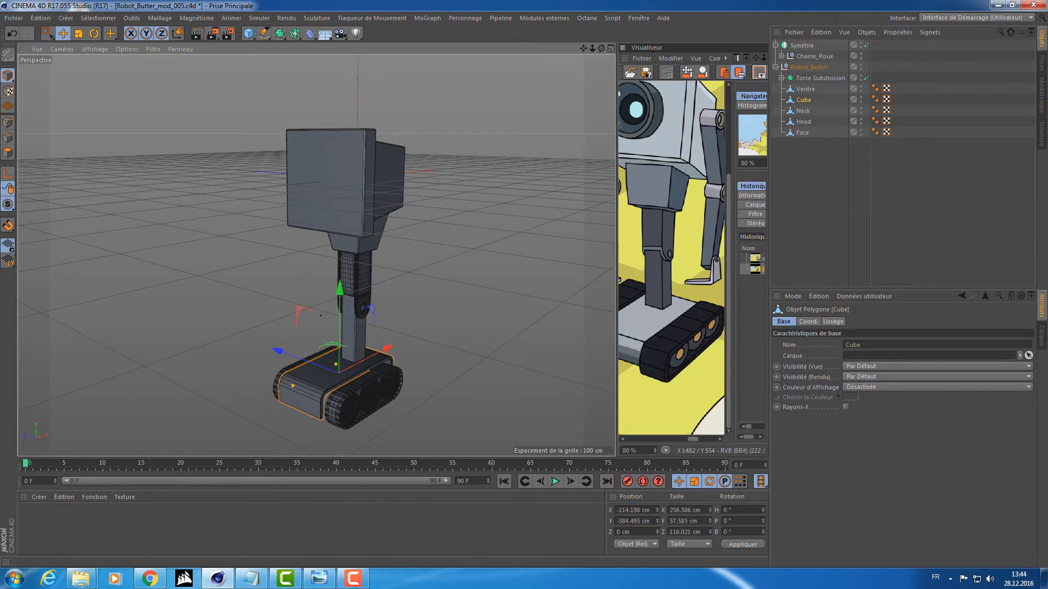